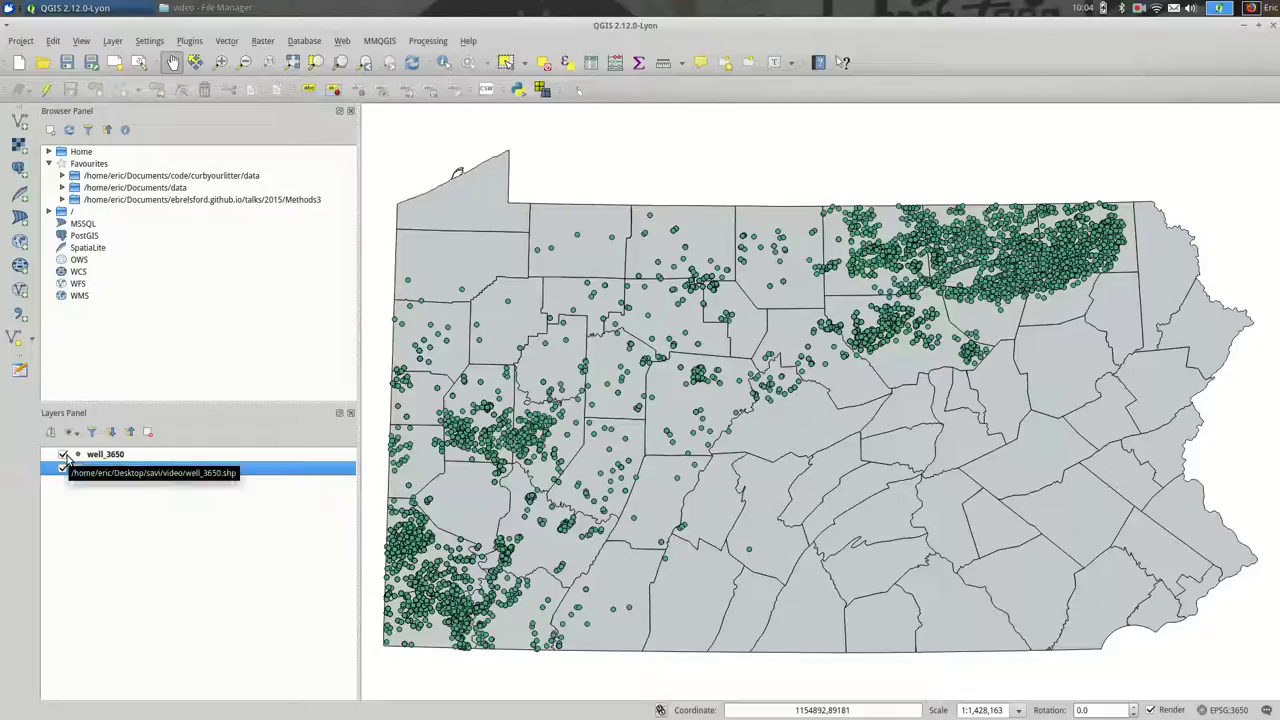
Step: Briefly hide and re-show the well points and county polygons layers
left_click(63, 455)
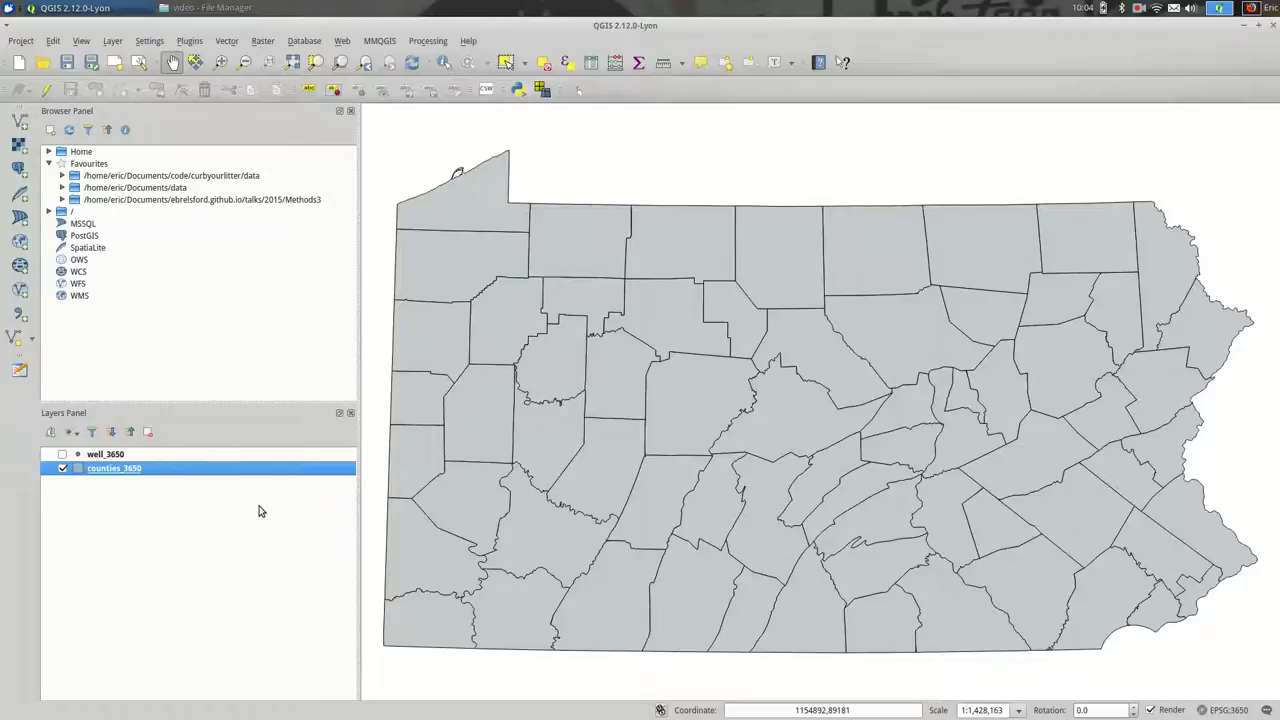
left_click(63, 454)
left_click(63, 468)
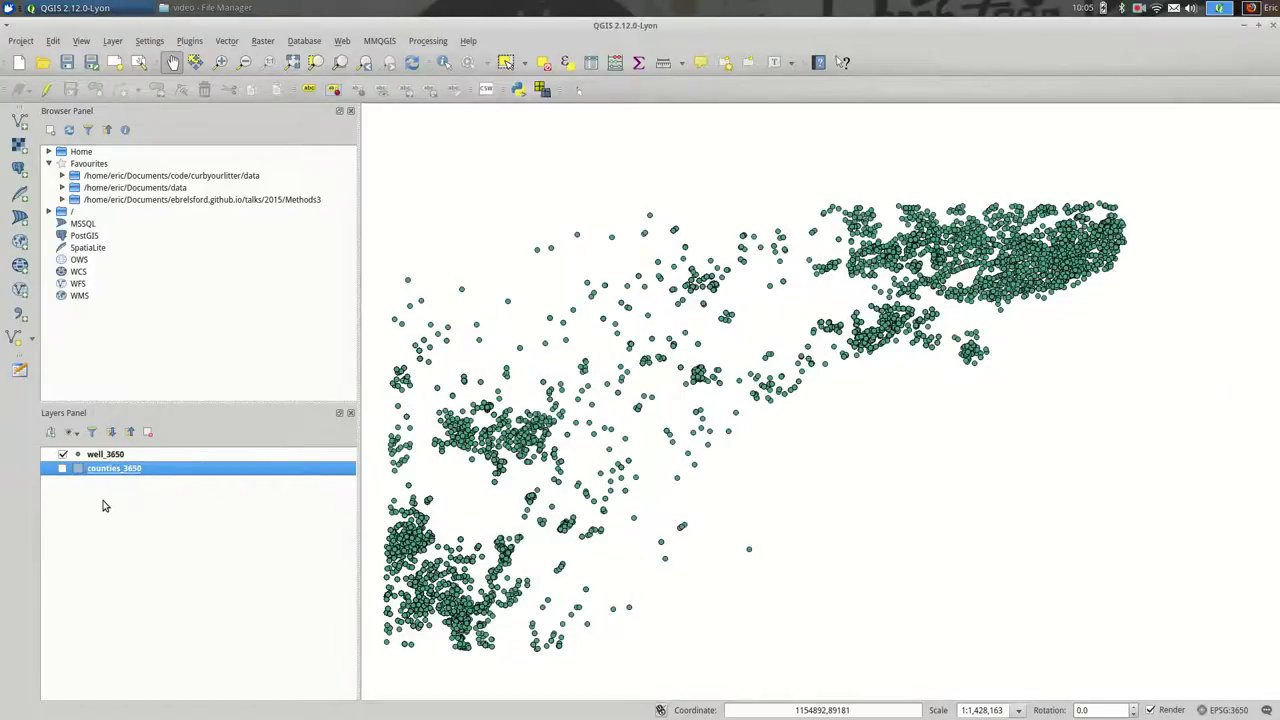
left_click(63, 468)
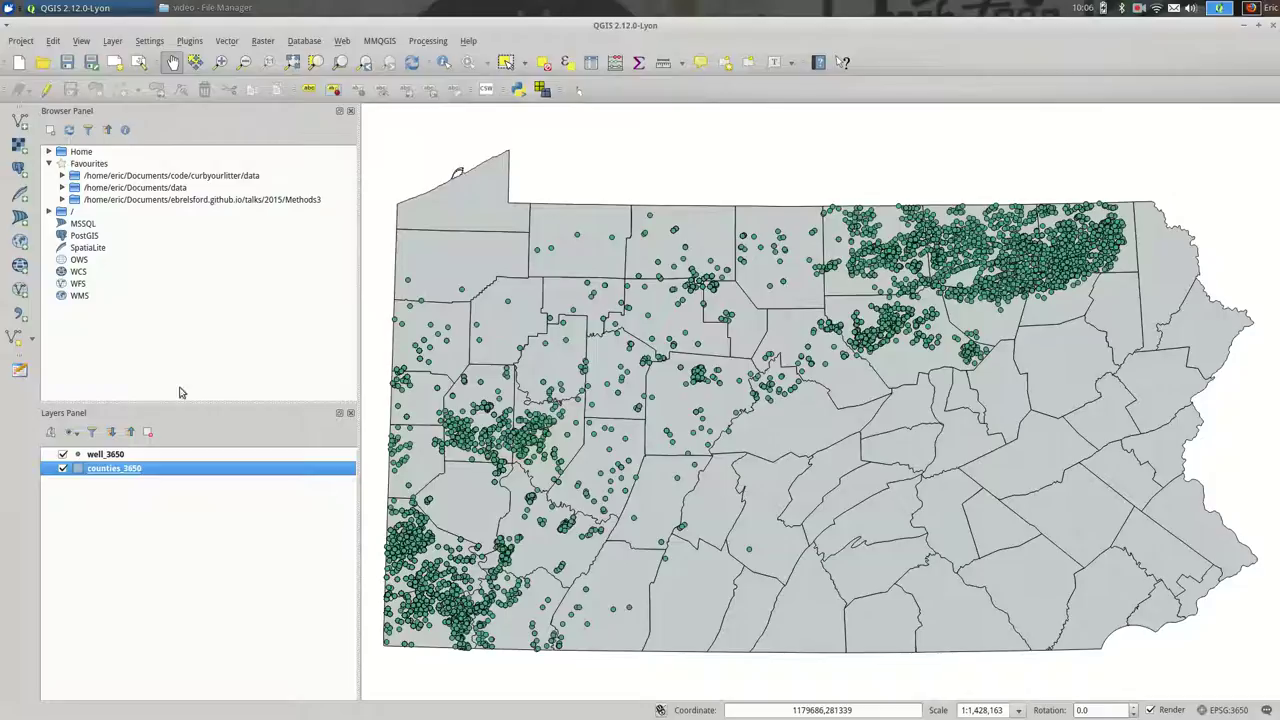
Step: Inspect the source and coordinate system of well_3650 and counties_3650 without changing them
left_click(167, 456)
double_click(167, 456)
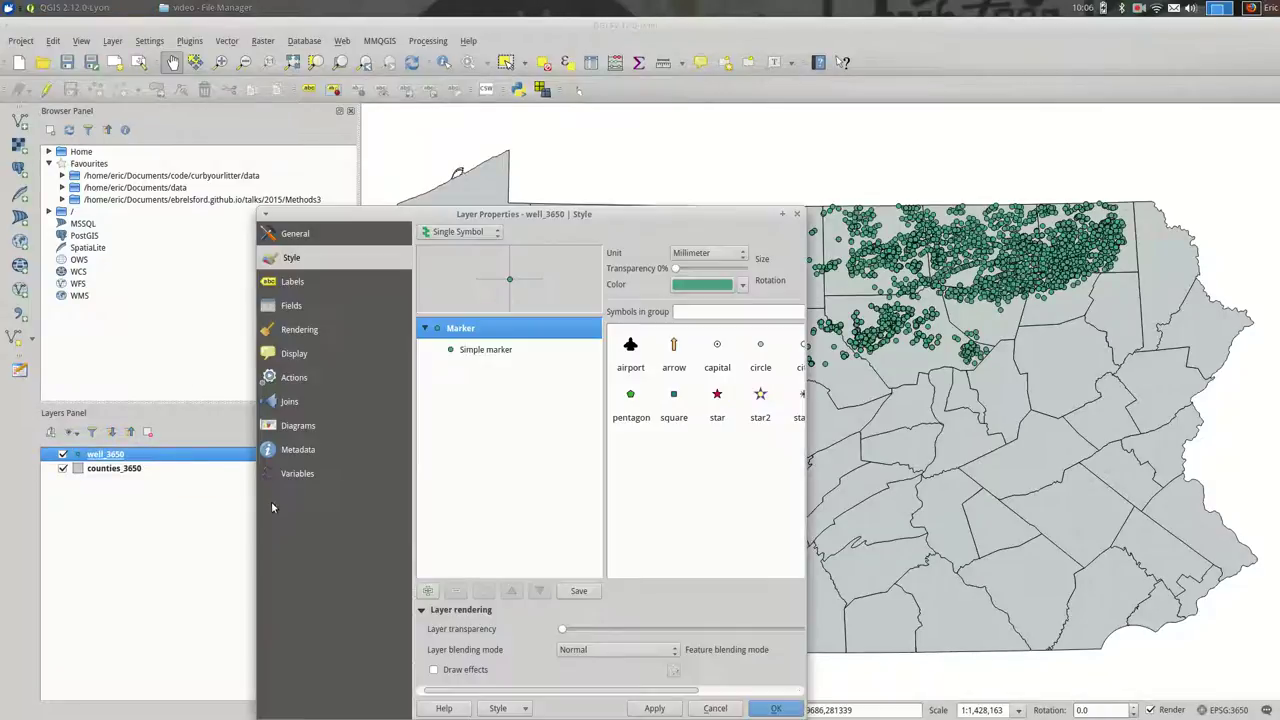
left_click(297, 237)
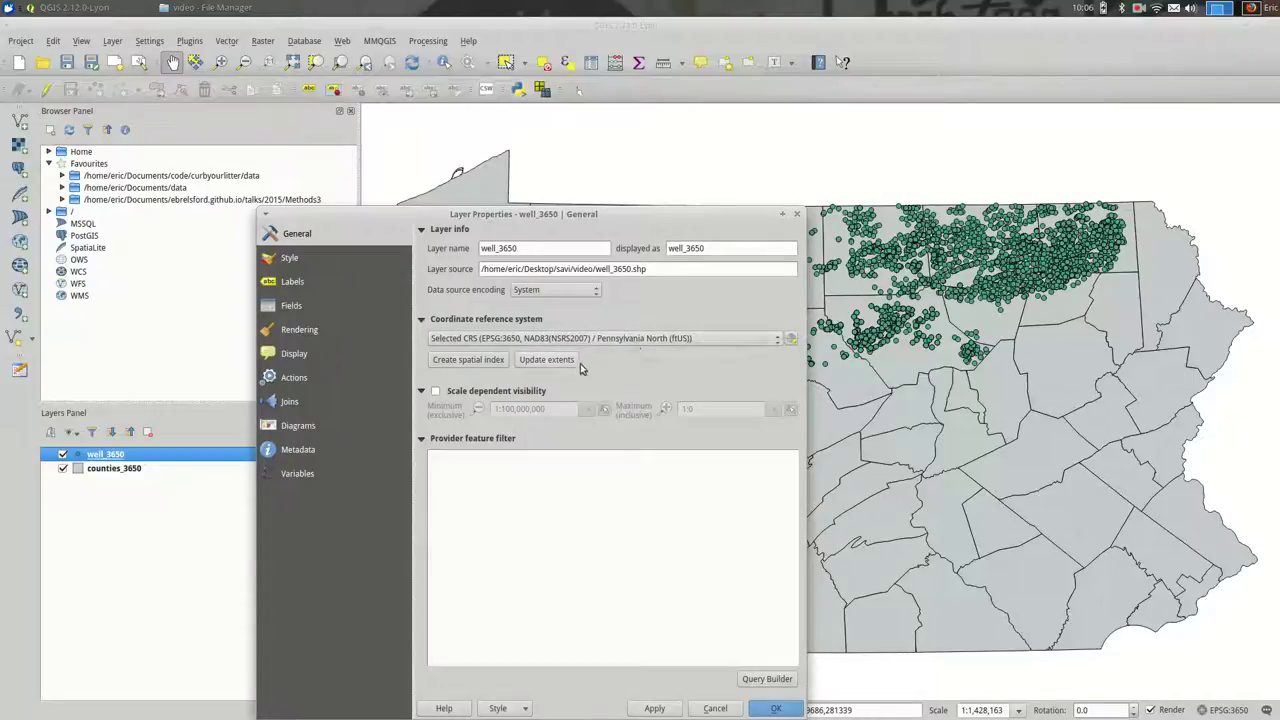
left_click(716, 707)
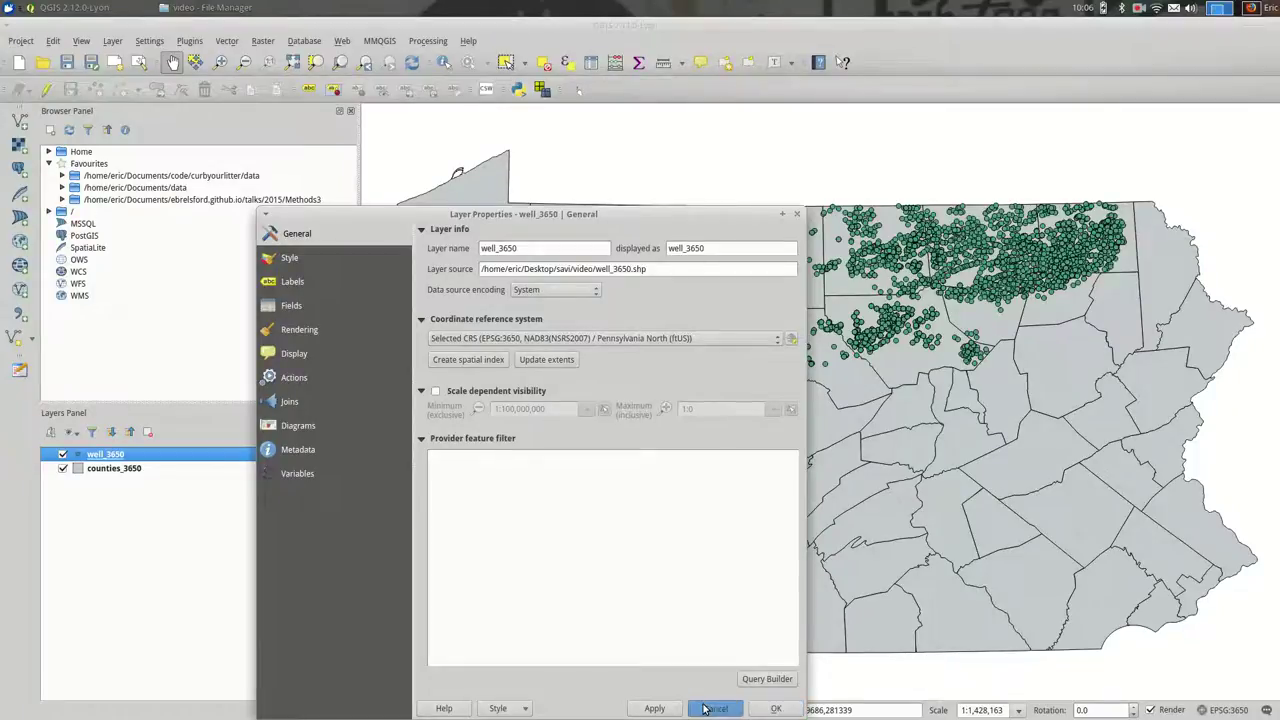
left_click(186, 468)
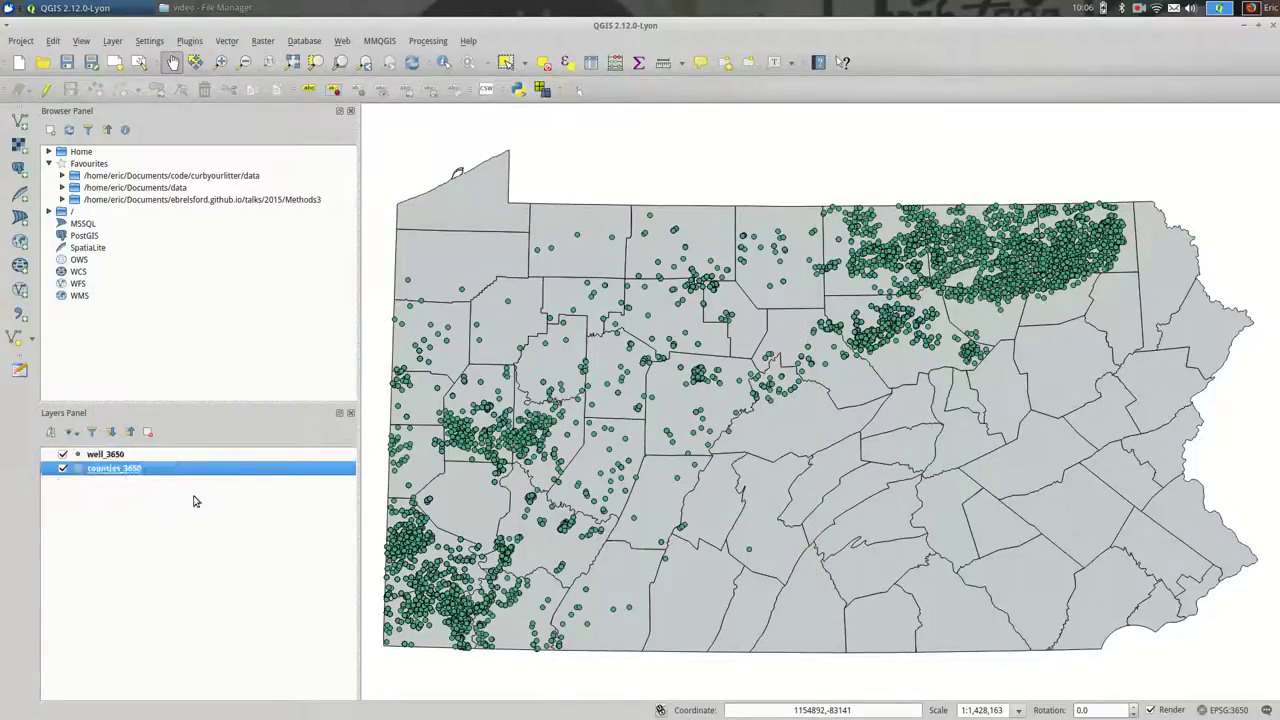
right_click(185, 467)
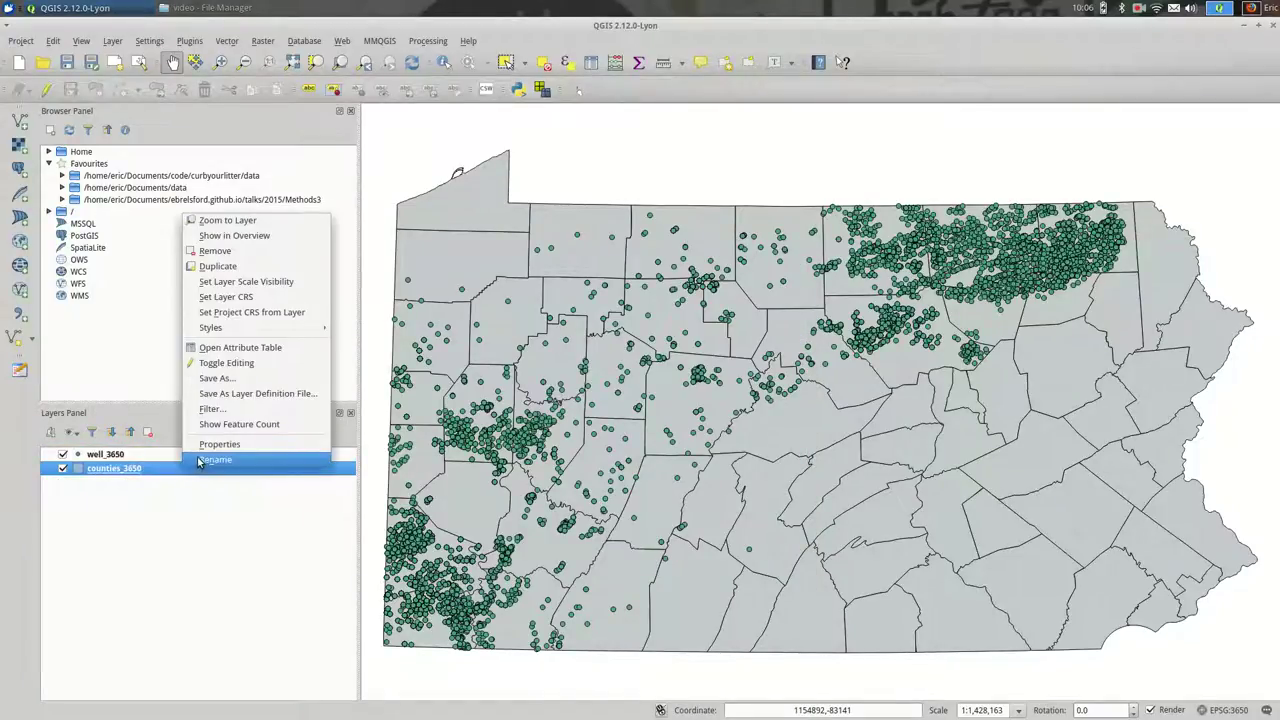
left_click(202, 460)
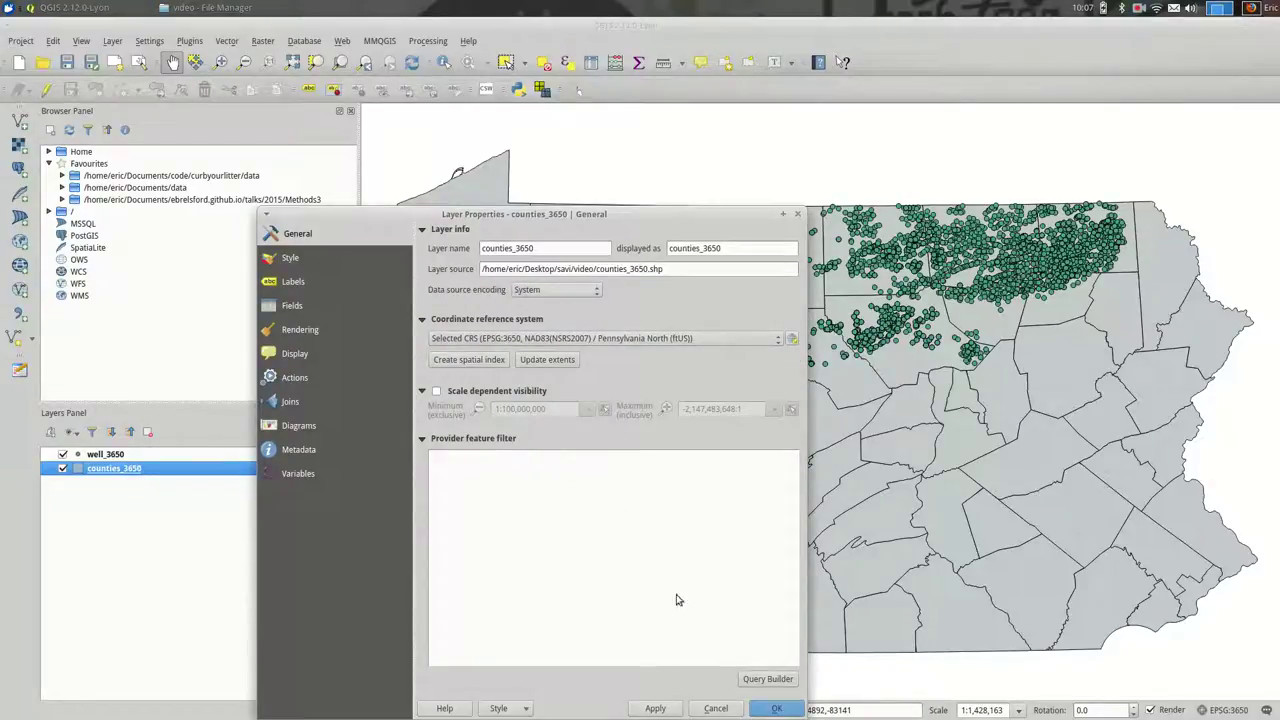
left_click(717, 708)
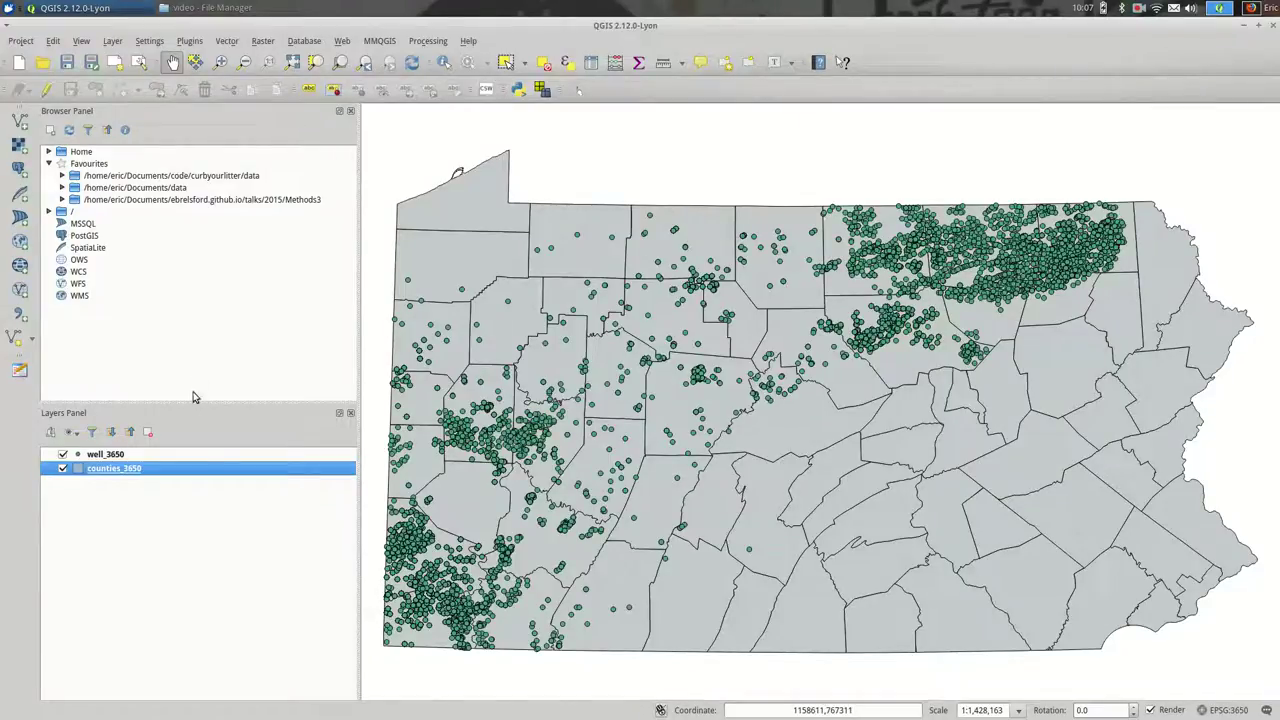
Step: Set up a Buffer of well_3650 with distance 10560 and dissolved results
left_click(204, 457)
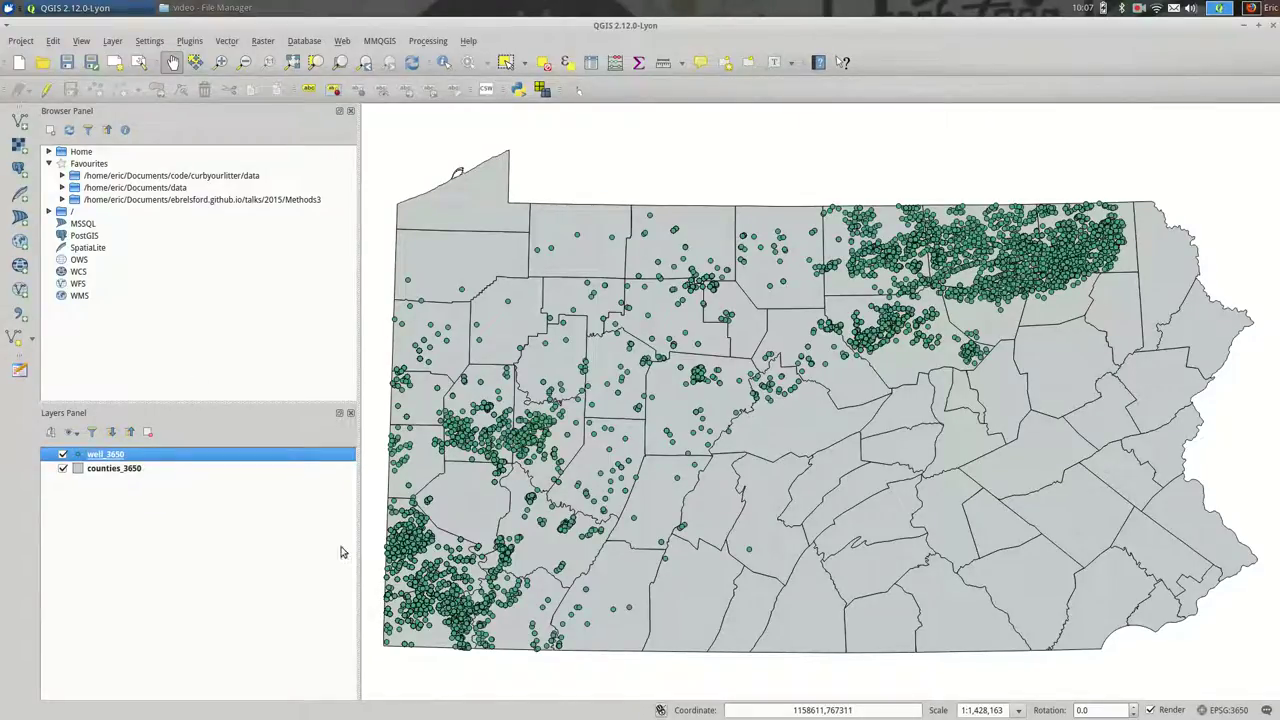
left_click(226, 41)
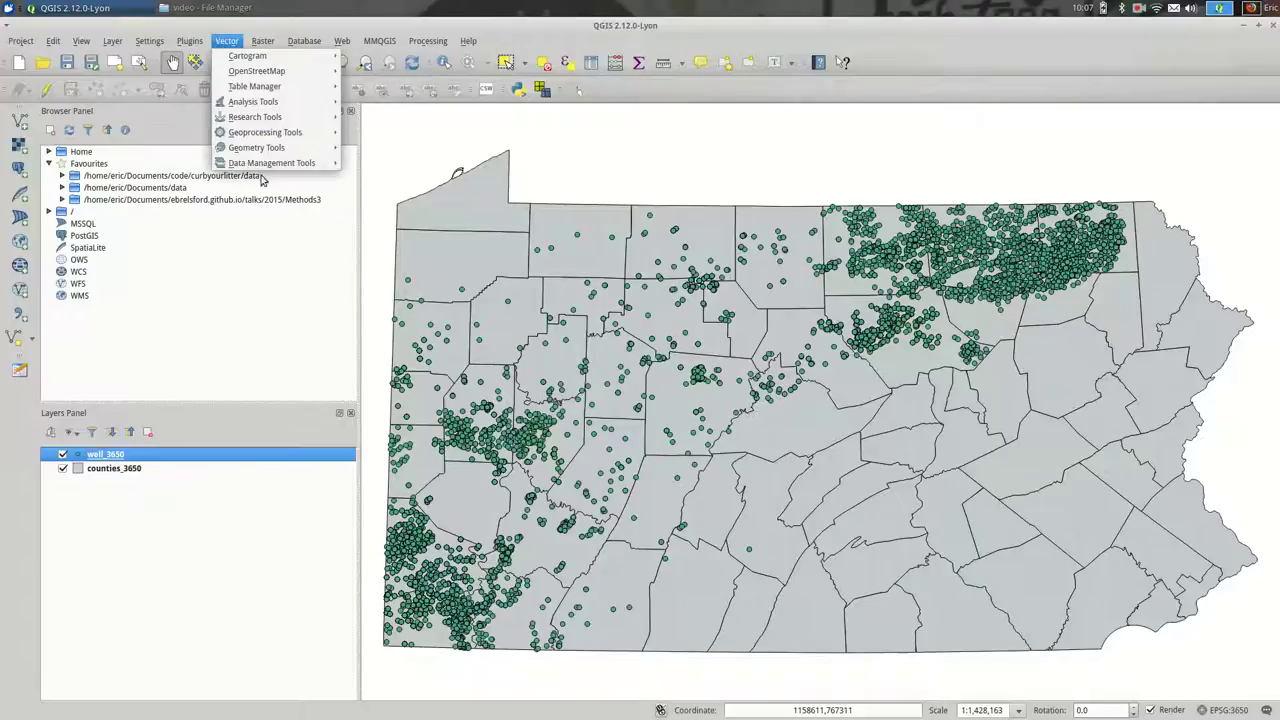
mouse_move(300, 133)
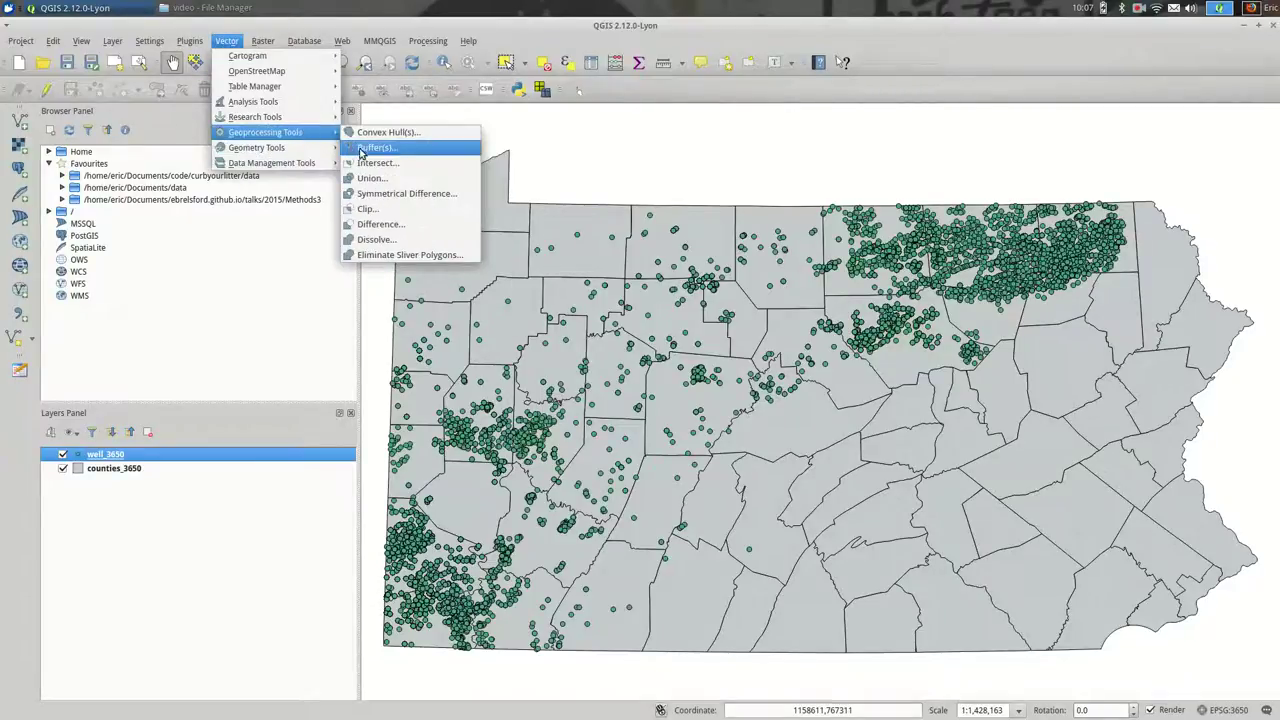
left_click(452, 152)
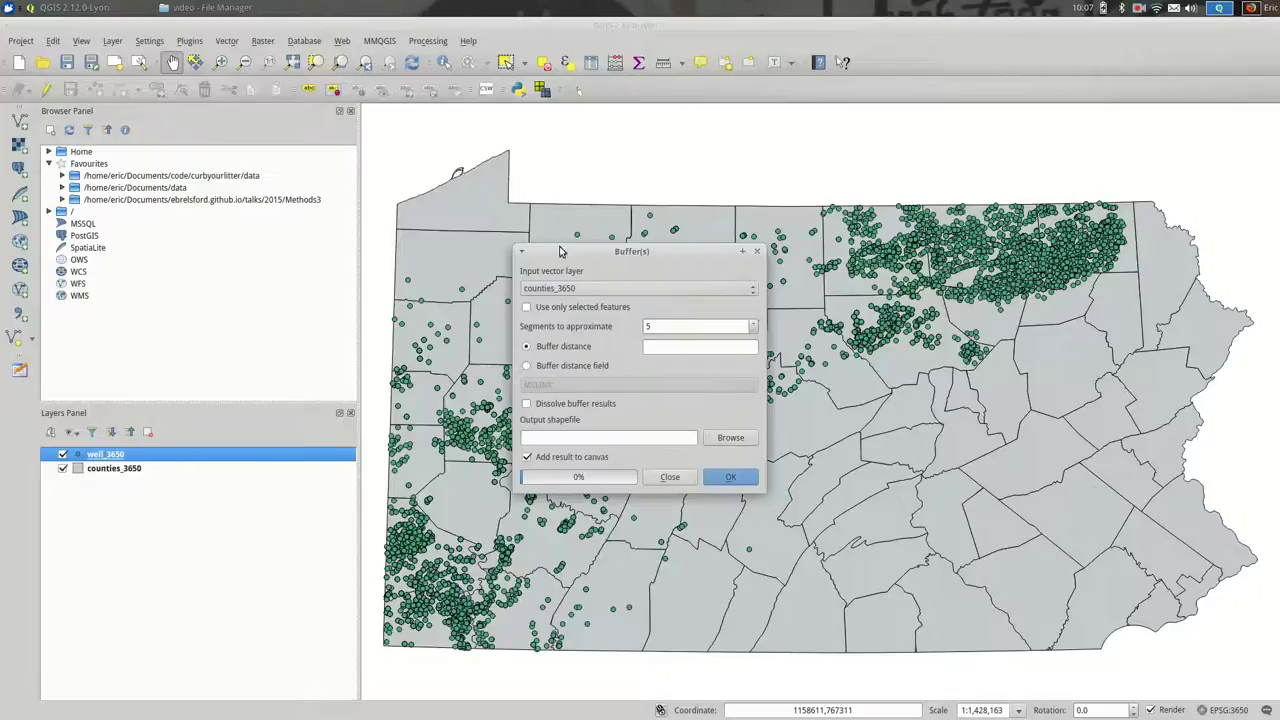
left_click(640, 289)
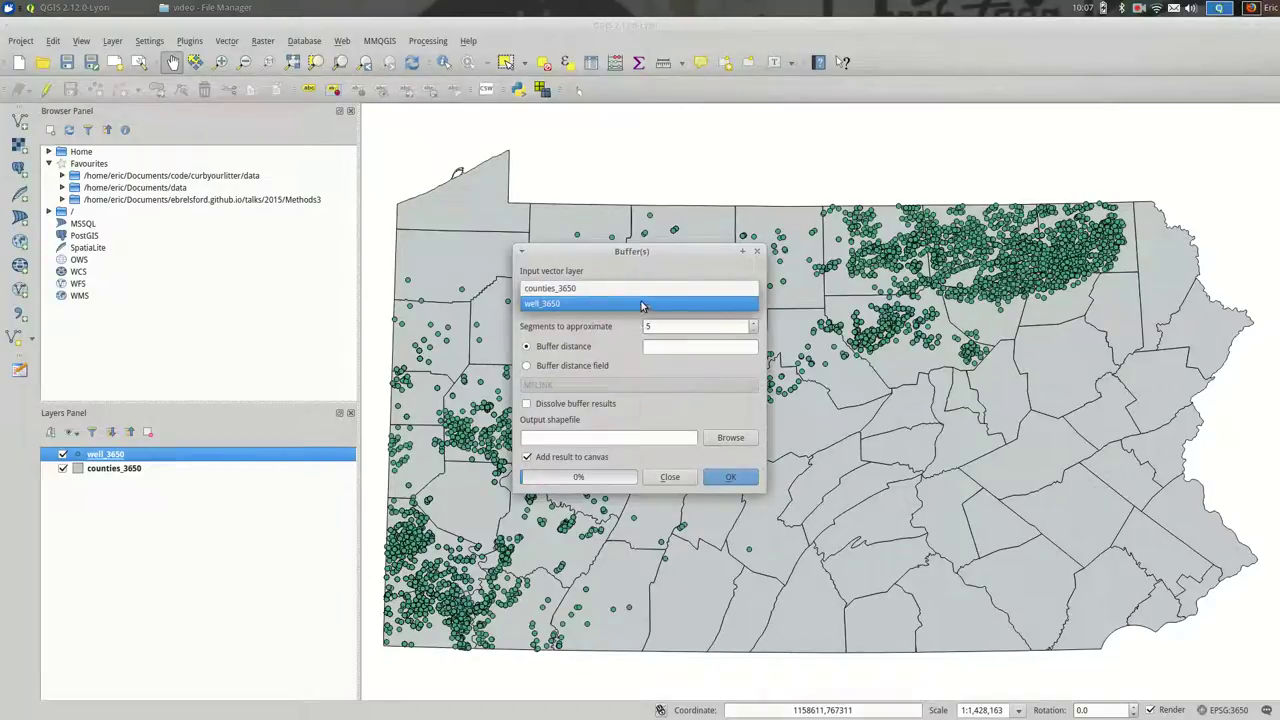
left_click(642, 304)
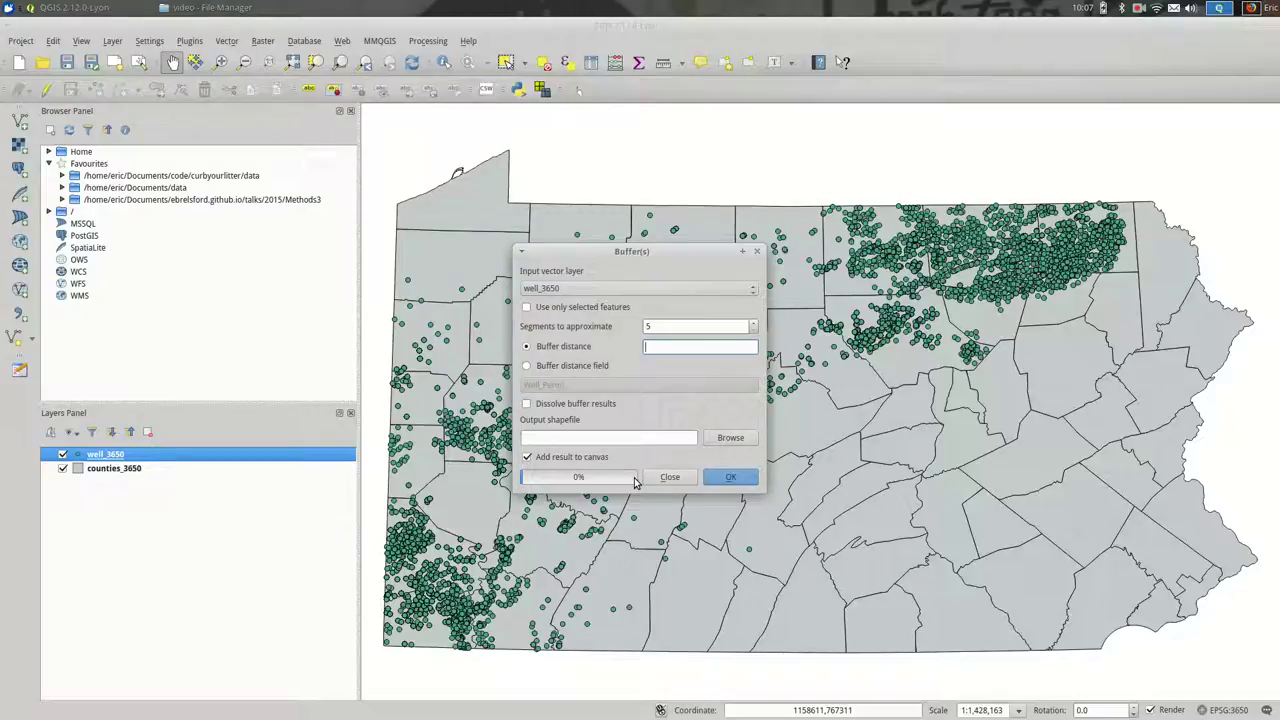
type("10560")
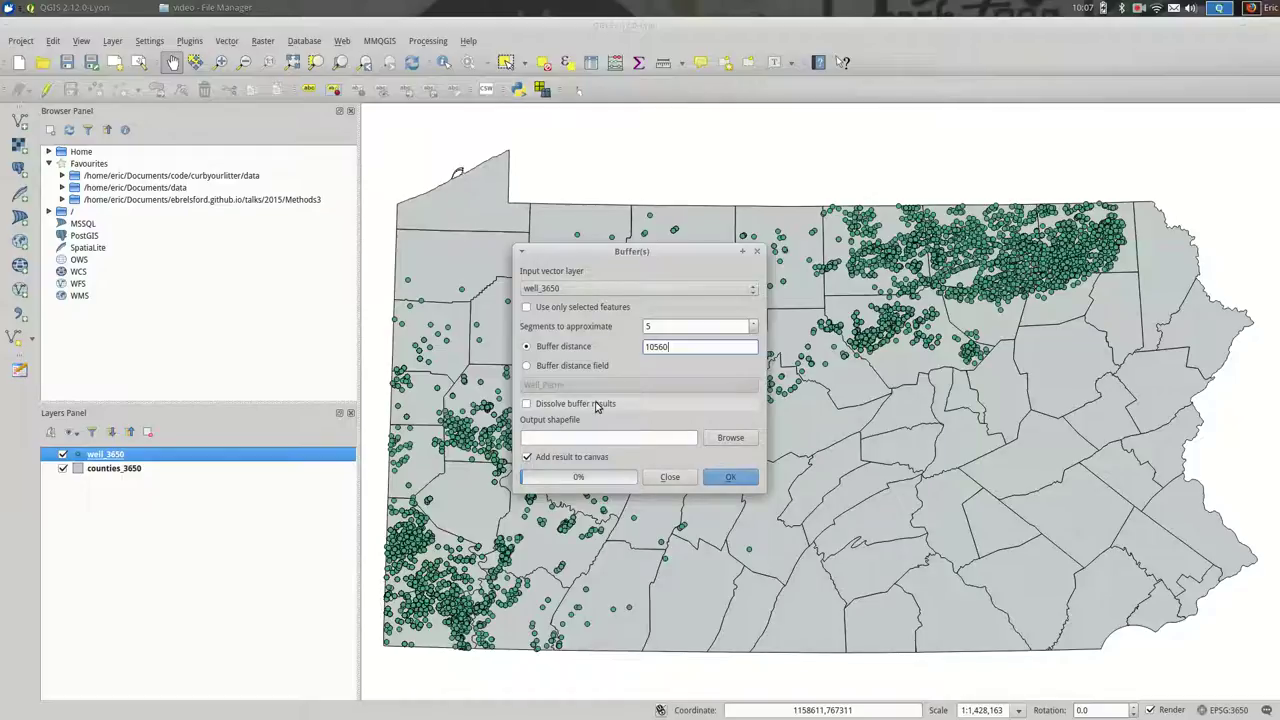
left_click(597, 407)
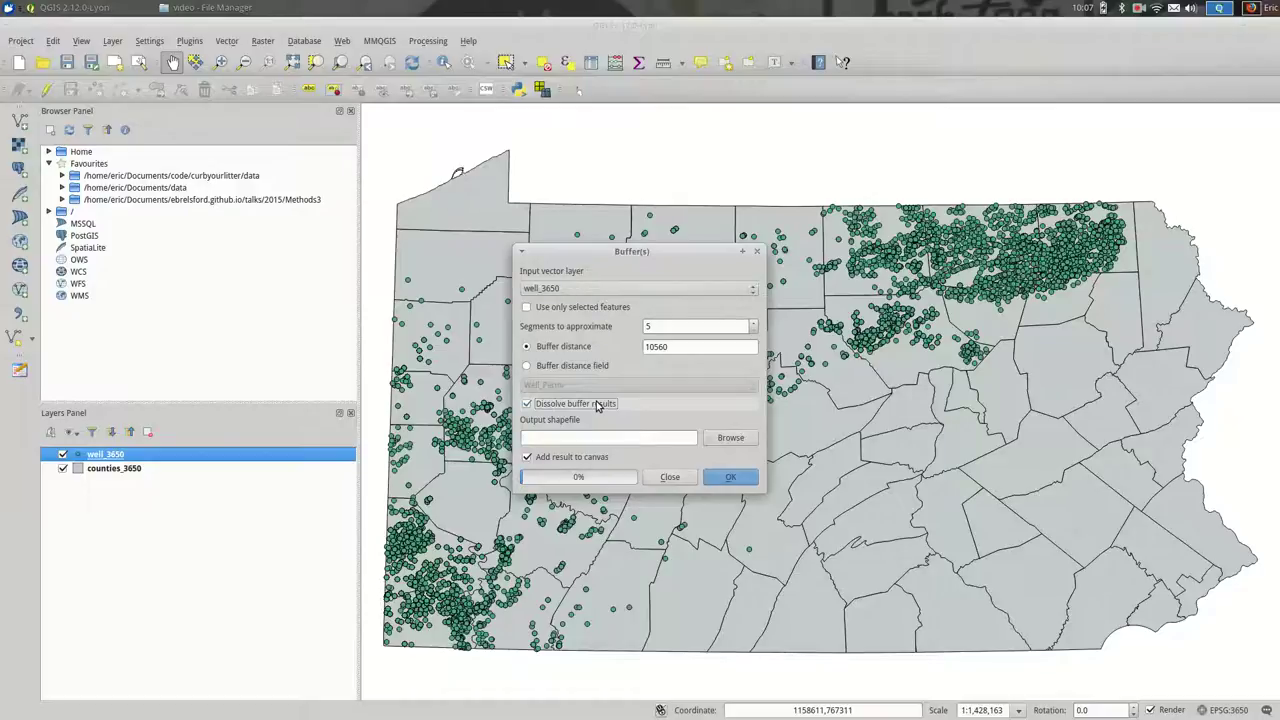
Step: Save the buffer output as well_buffer.shp in the video folder and run it
left_click(716, 438)
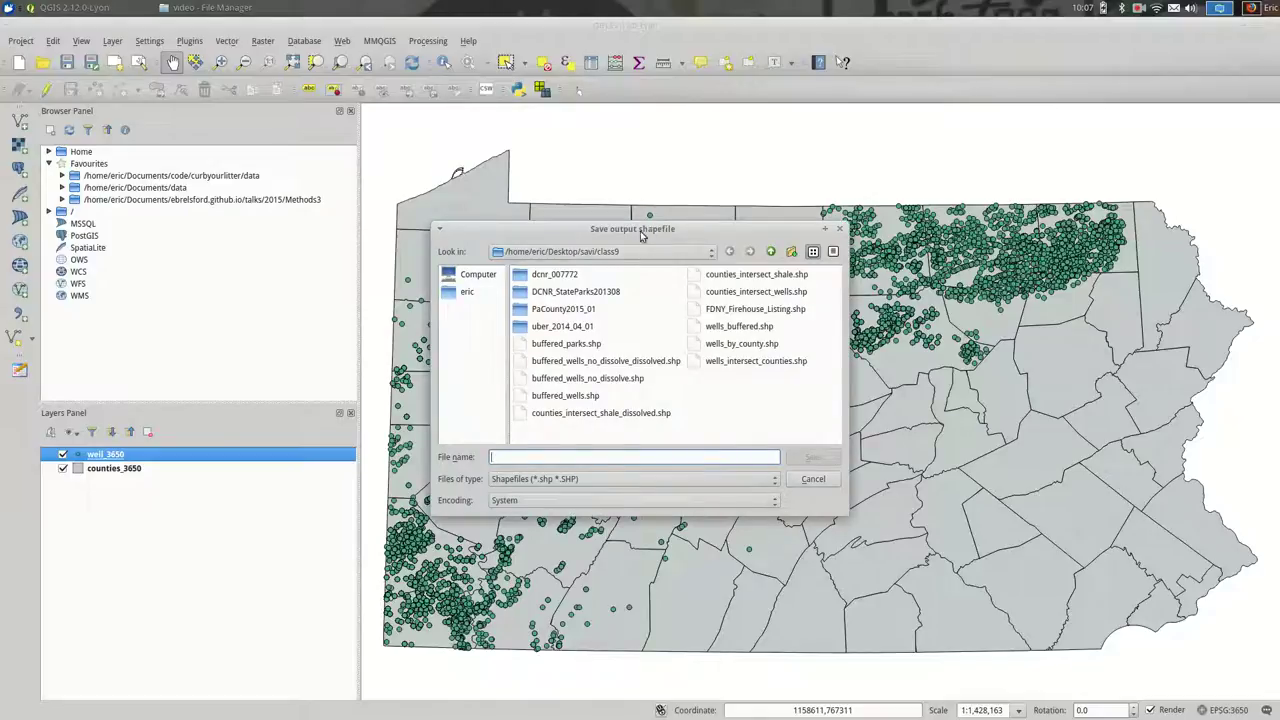
left_click(770, 251)
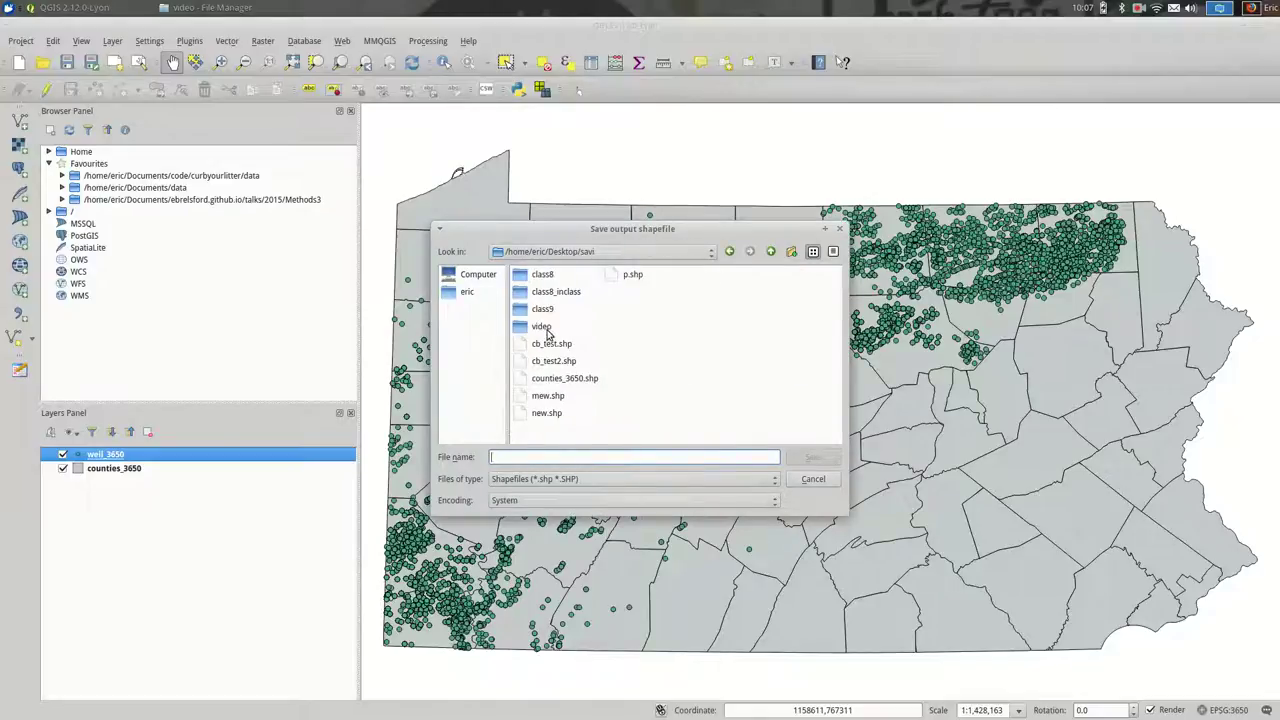
double_click(541, 327)
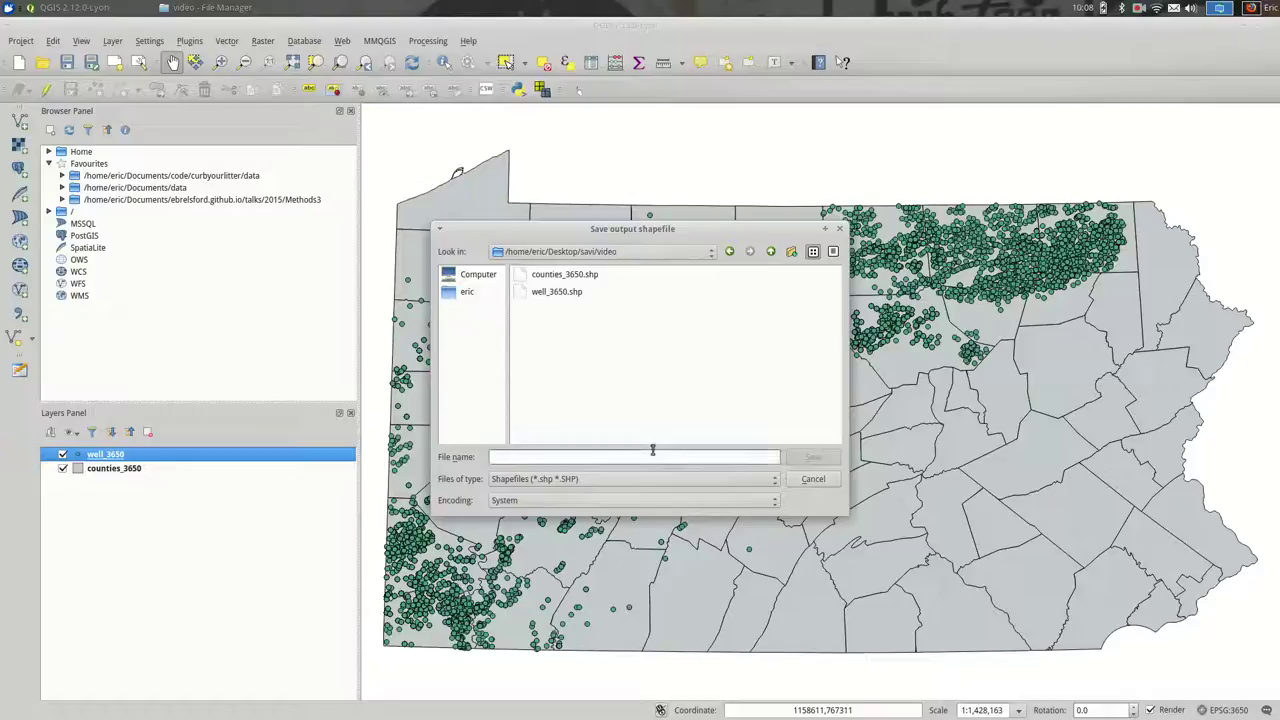
type("well_buff")
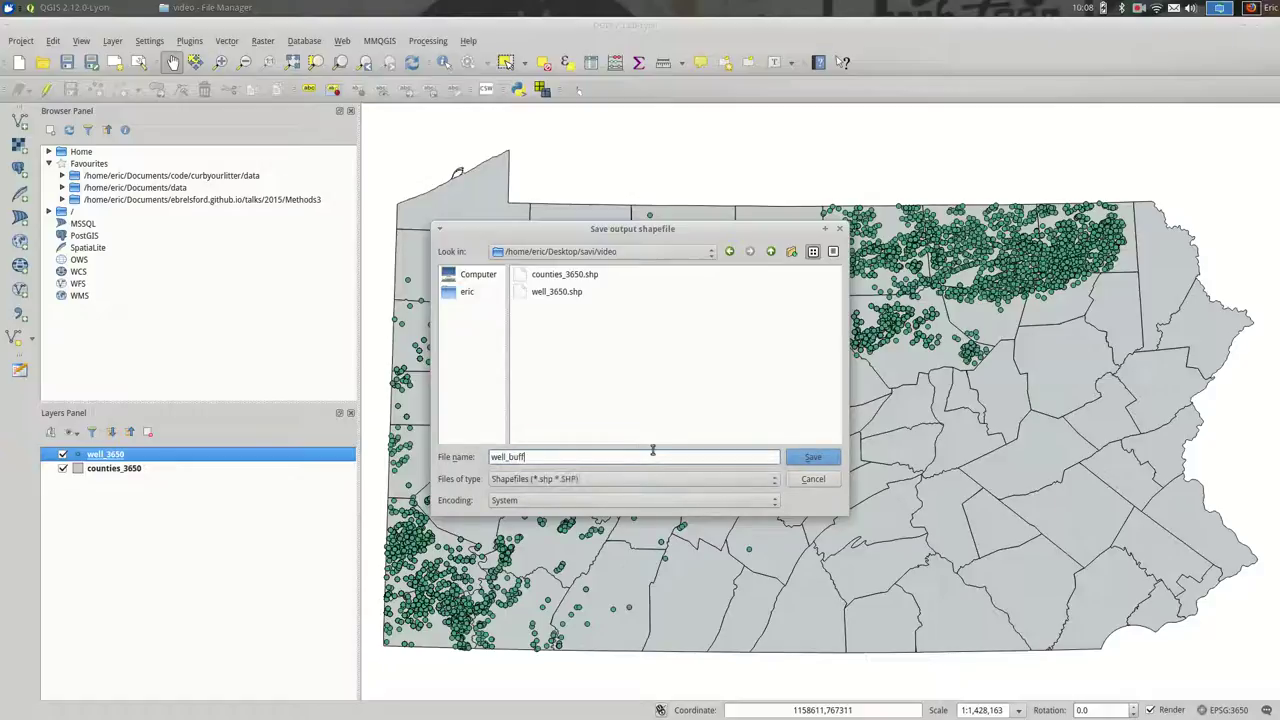
type("er")
key("Return")
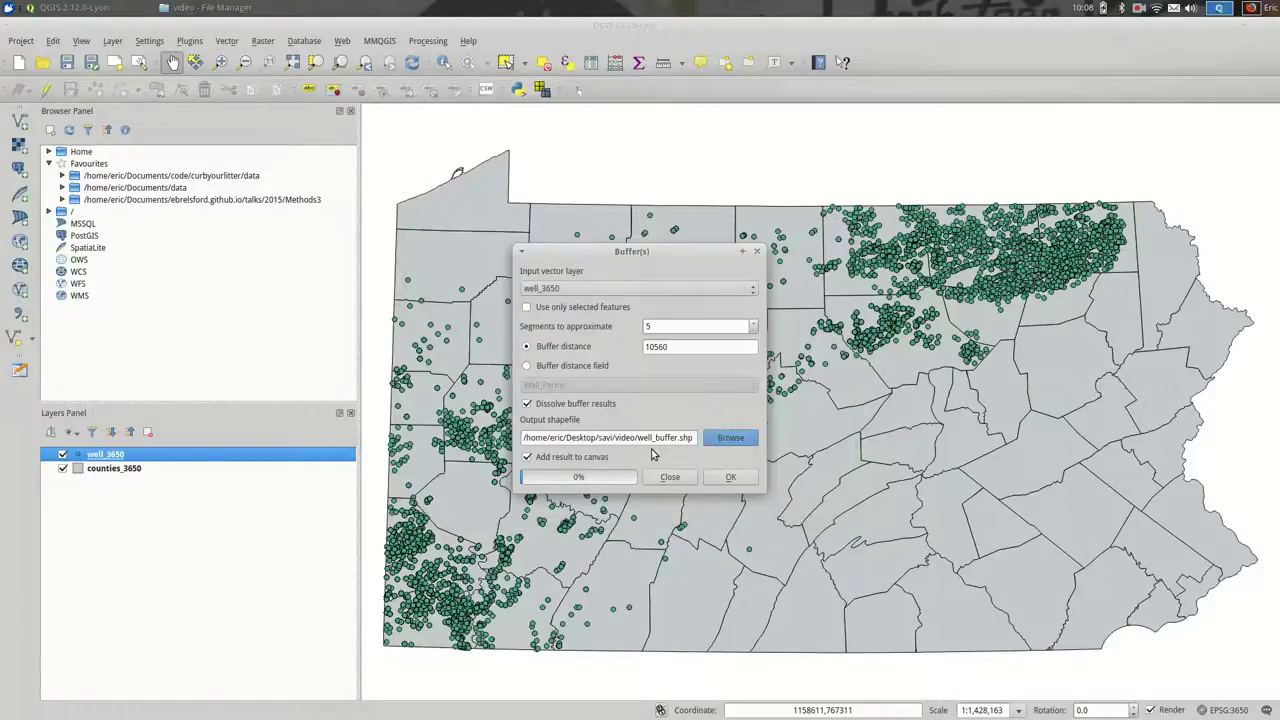
left_click(717, 481)
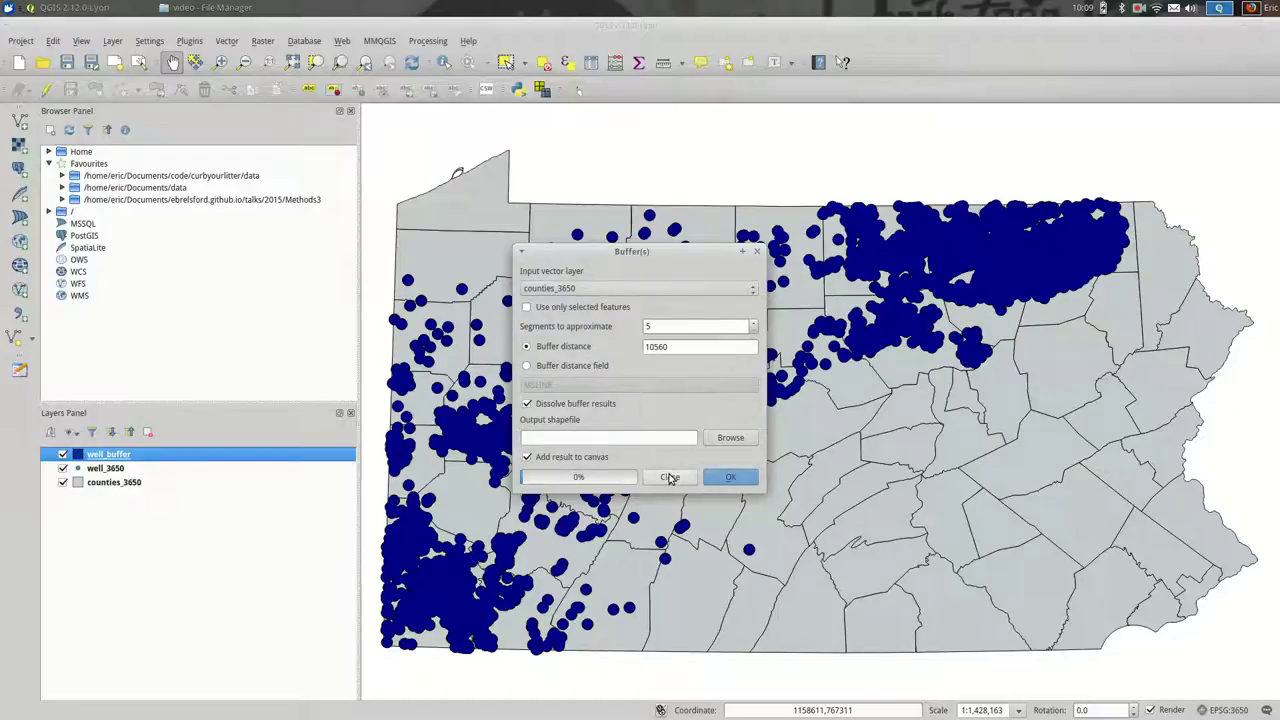
left_click(669, 477)
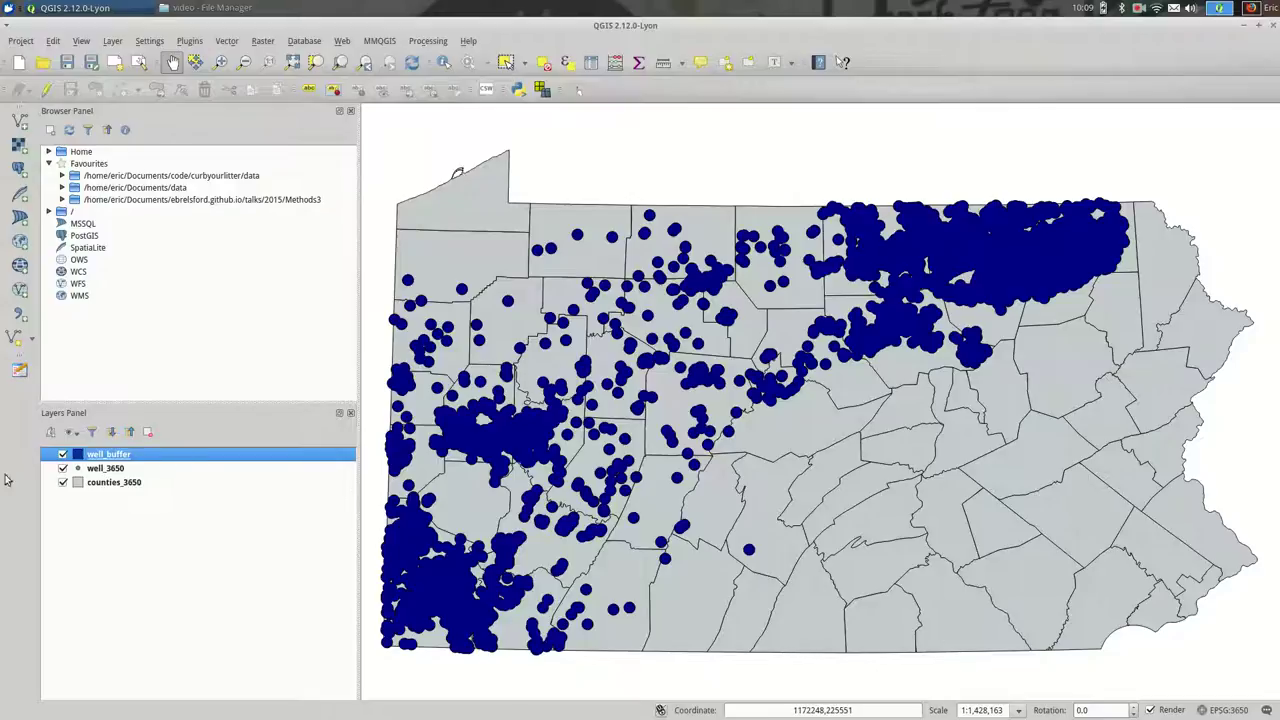
Step: Move well_buffer beneath well_3650 and zoom into the northern well cluster
left_click_drag(92, 458, 100, 478)
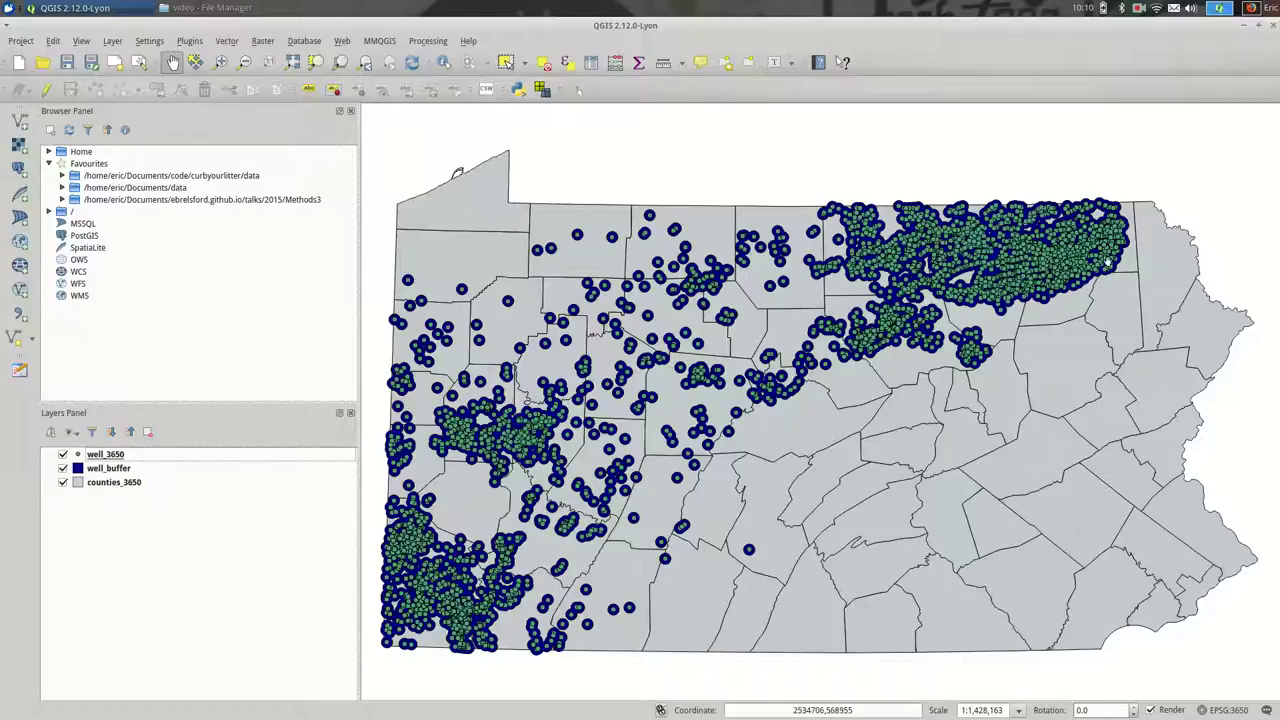
scroll(1108, 261, "up", 1)
scroll(1018, 248, "up", 1)
scroll(1056, 369, "up", 1)
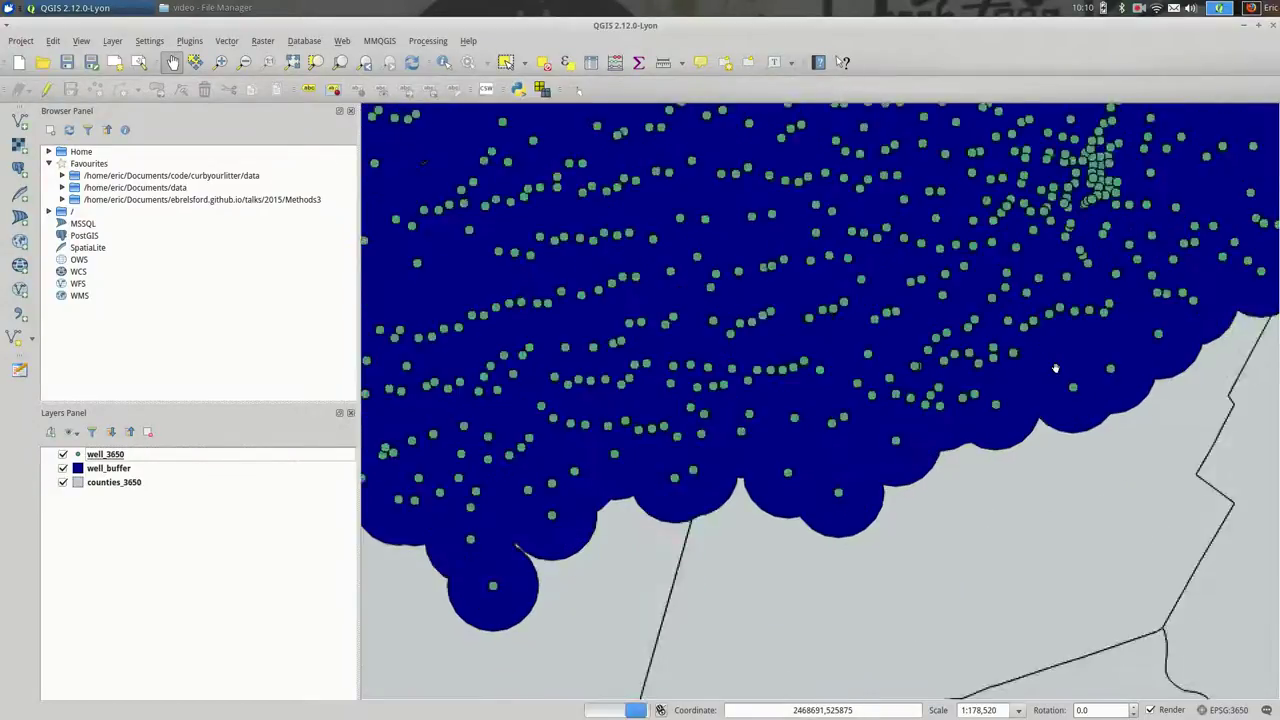
scroll(1045, 373, "down", 1)
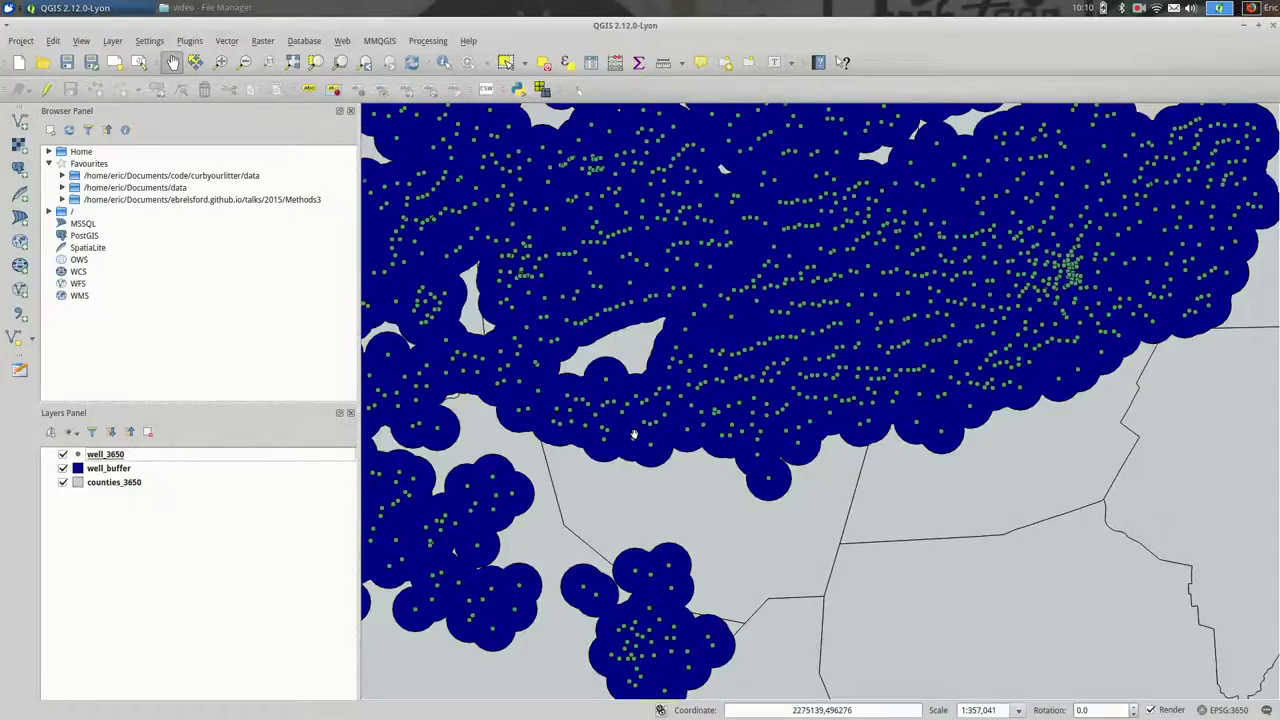
scroll(634, 434, "up", 1)
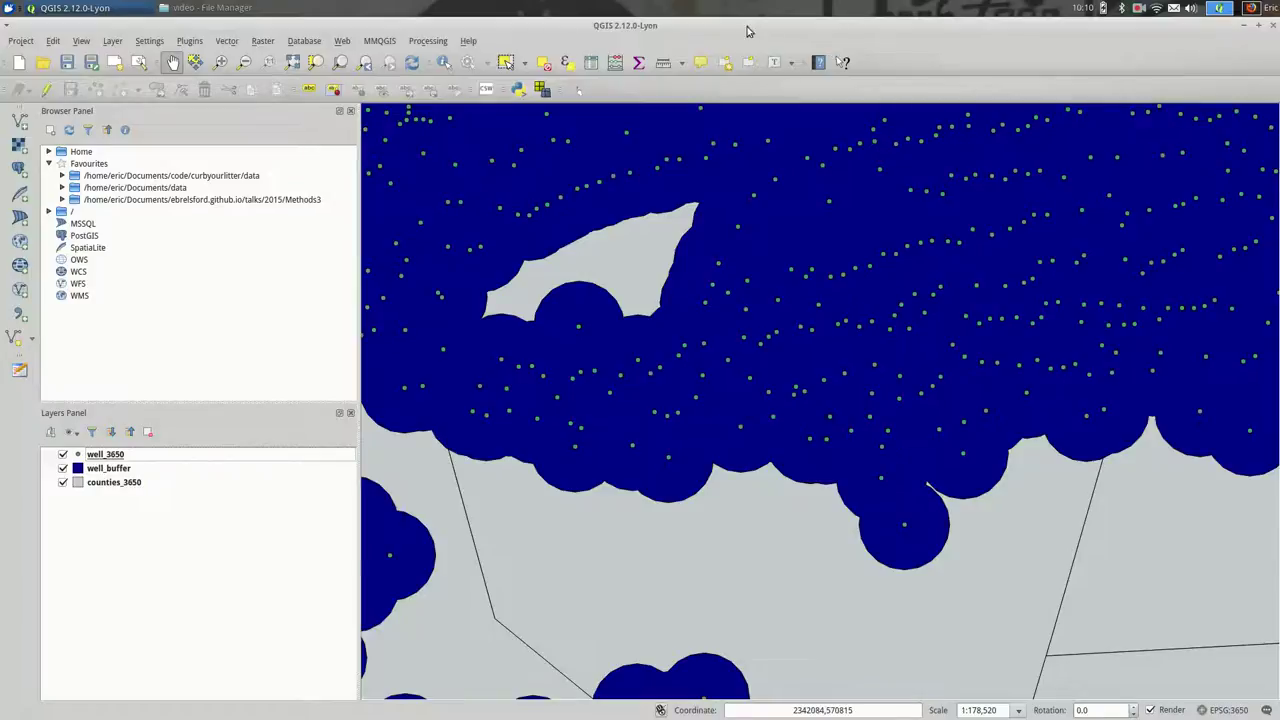
Step: Measure in feet from a buffer's centre well to its edge, about 10,694 feet
left_click(663, 64)
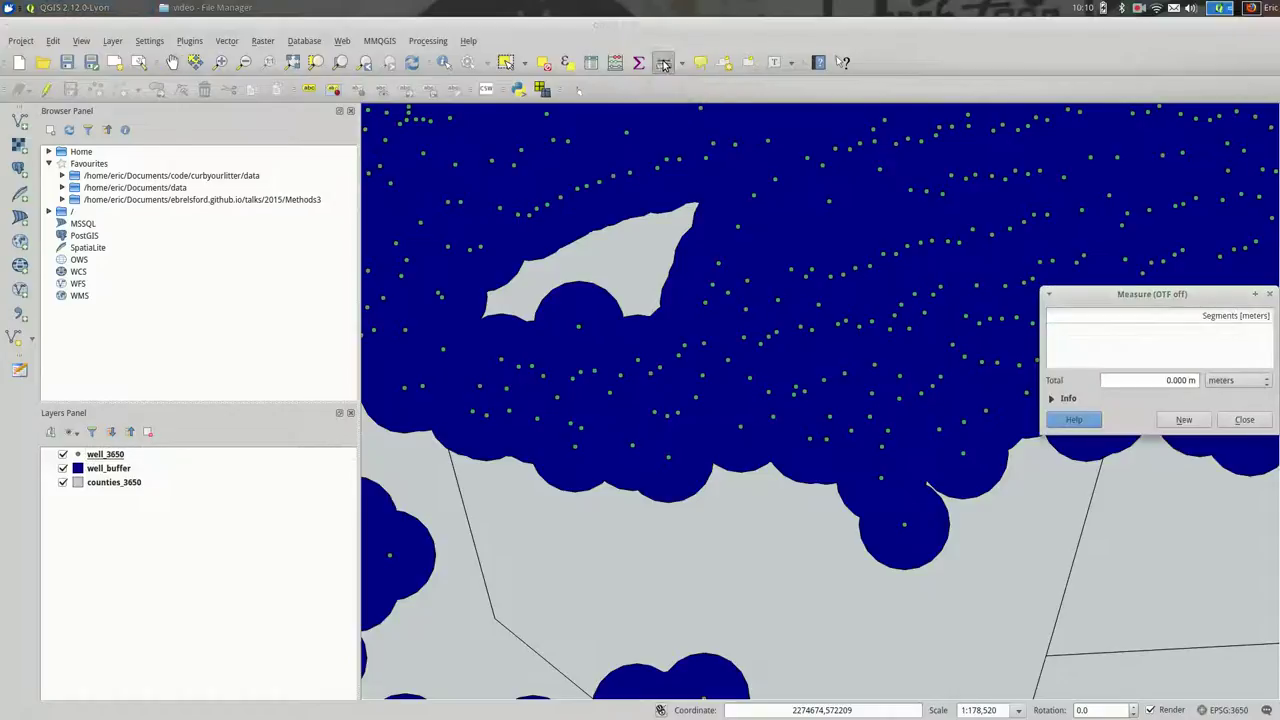
left_click_drag(1206, 295, 435, 224)
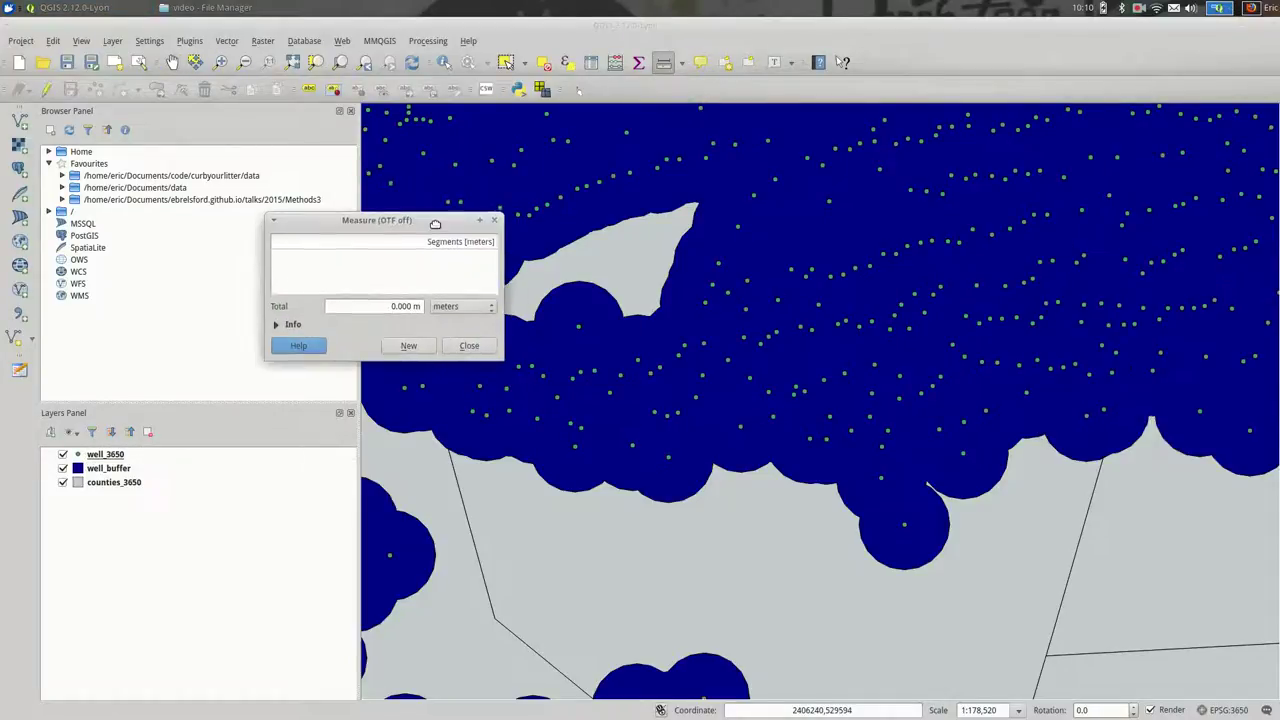
left_click(462, 306)
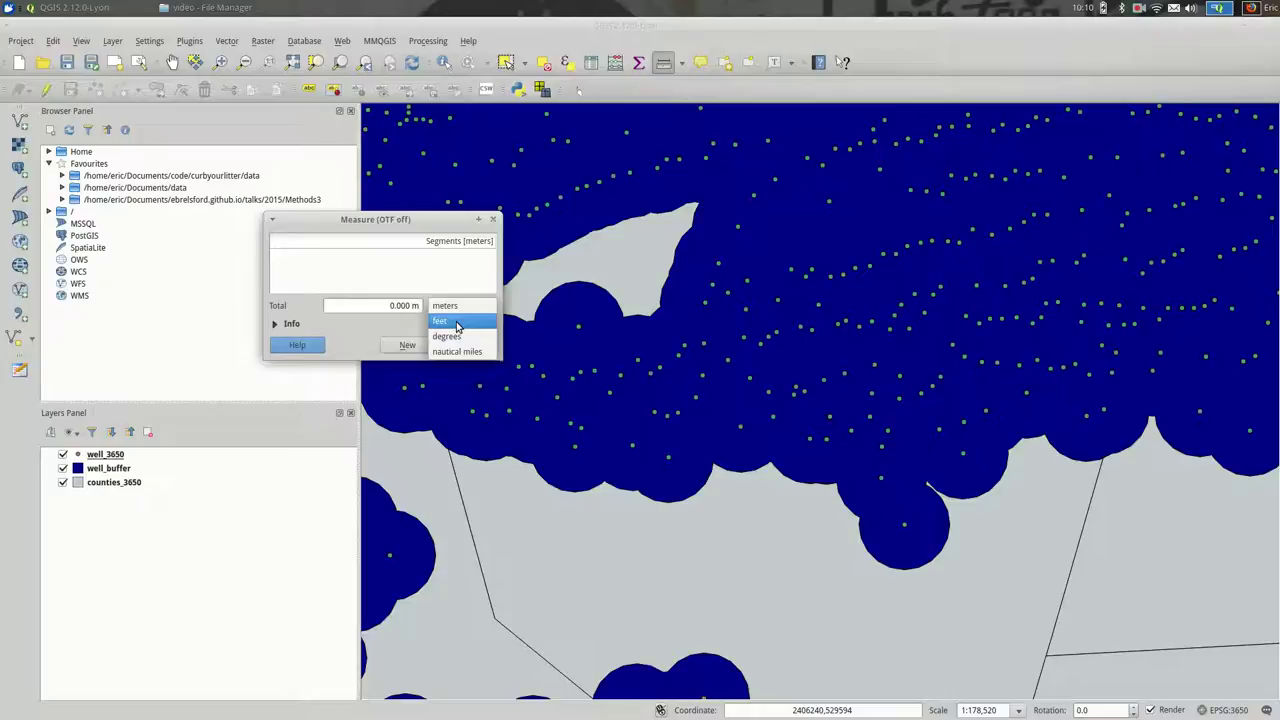
left_click(457, 322)
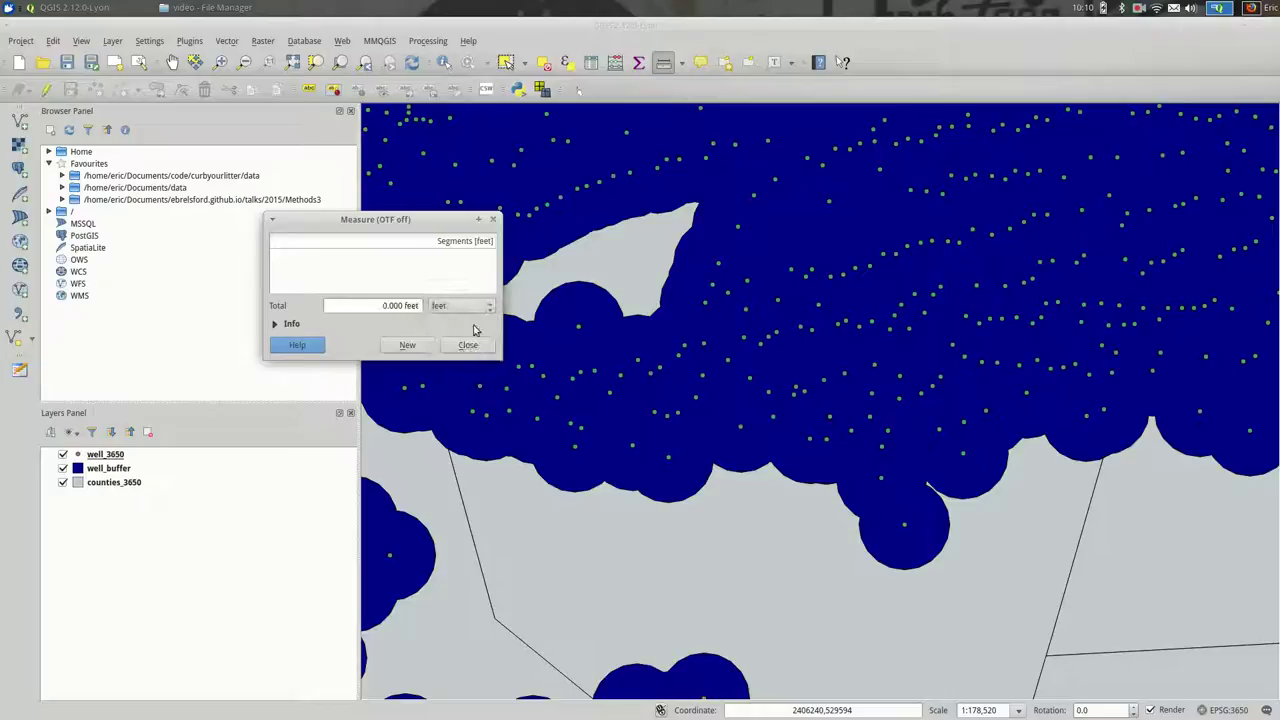
left_click(904, 523)
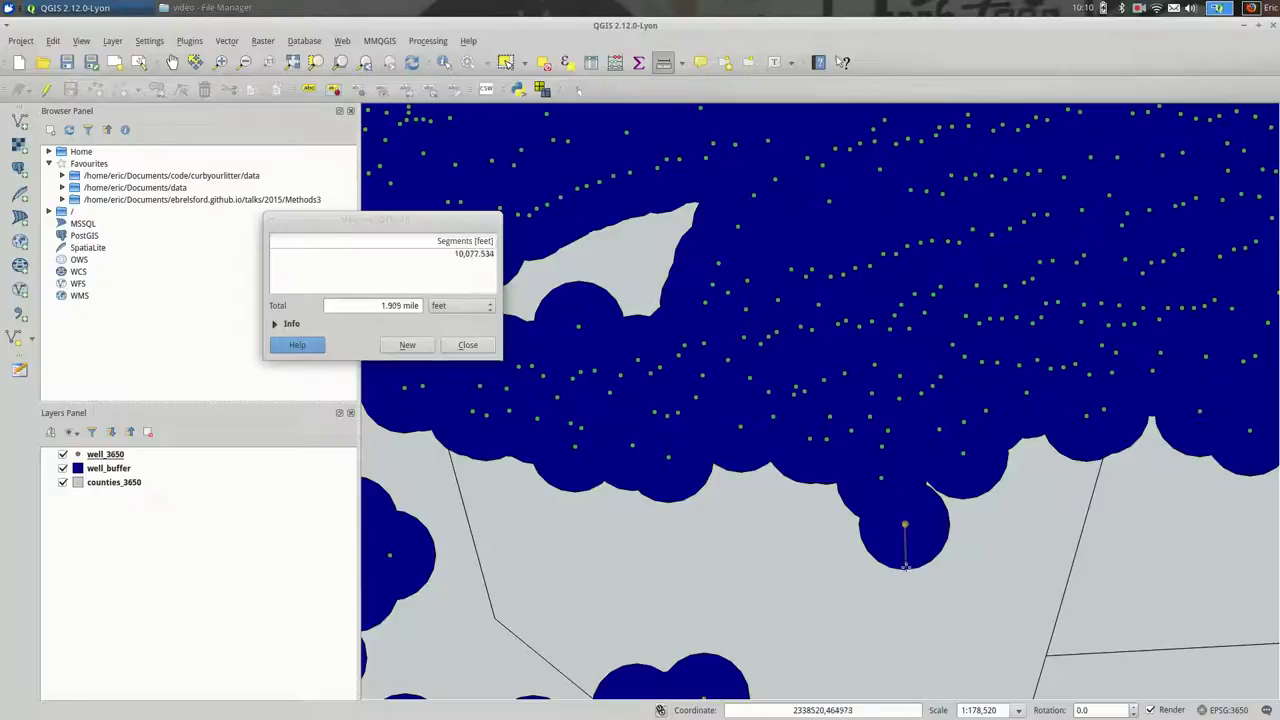
left_click(905, 566)
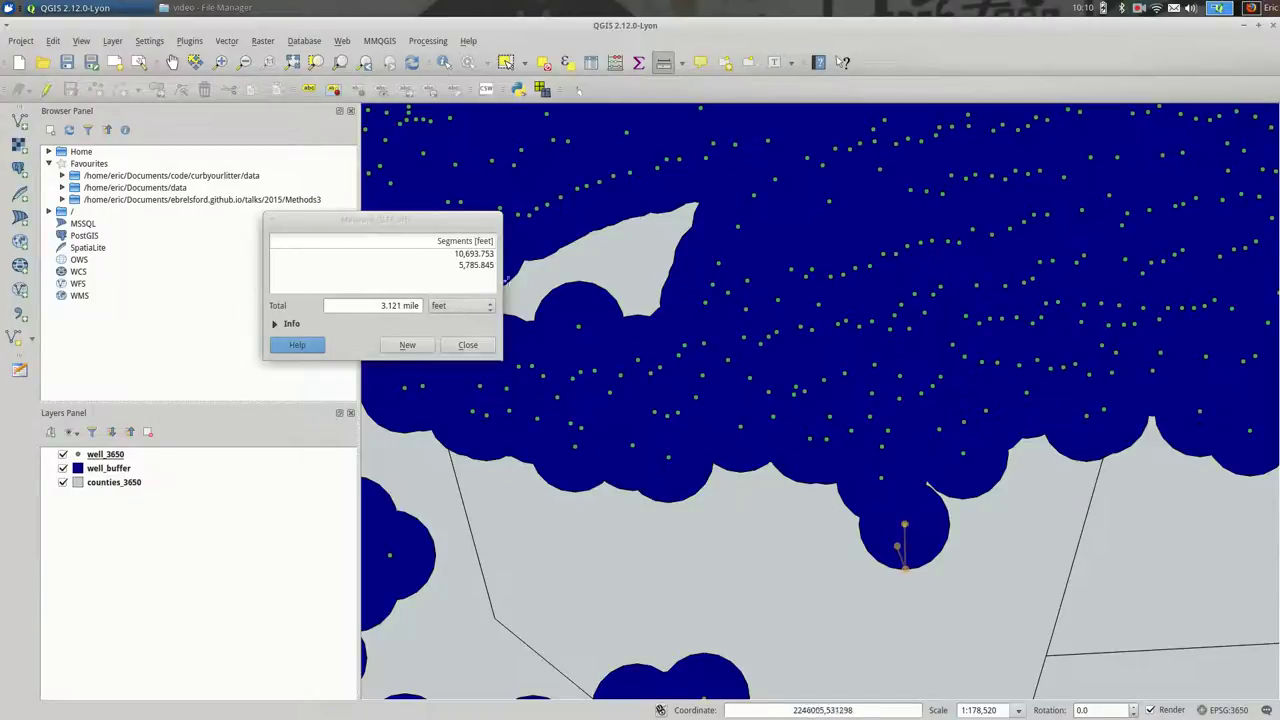
scroll(907, 537, "up", 1)
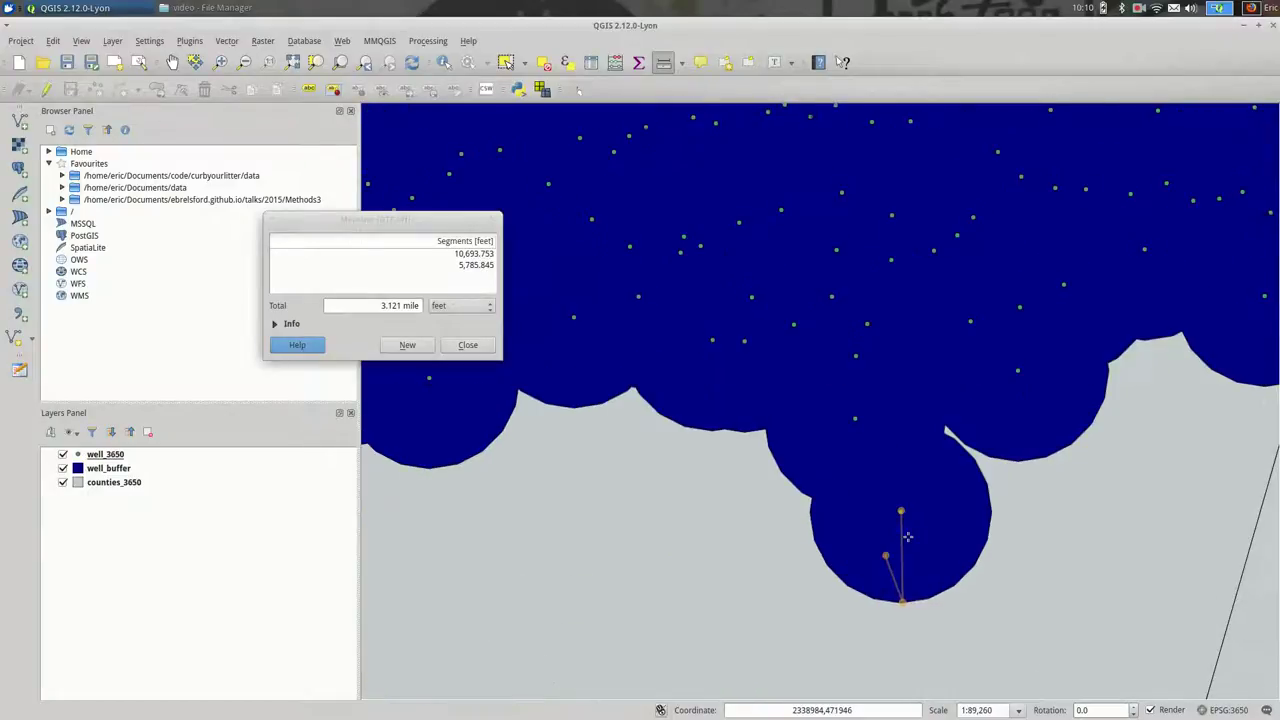
scroll(906, 535, "up", 1)
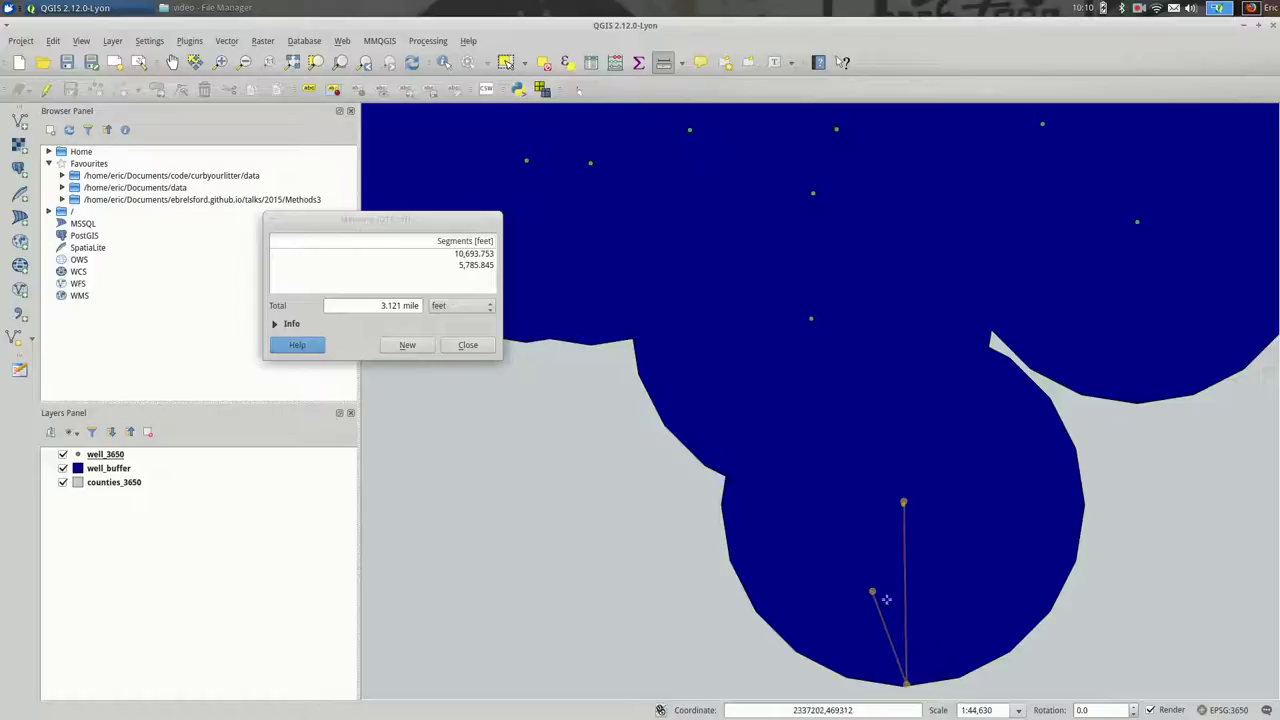
left_click(467, 344)
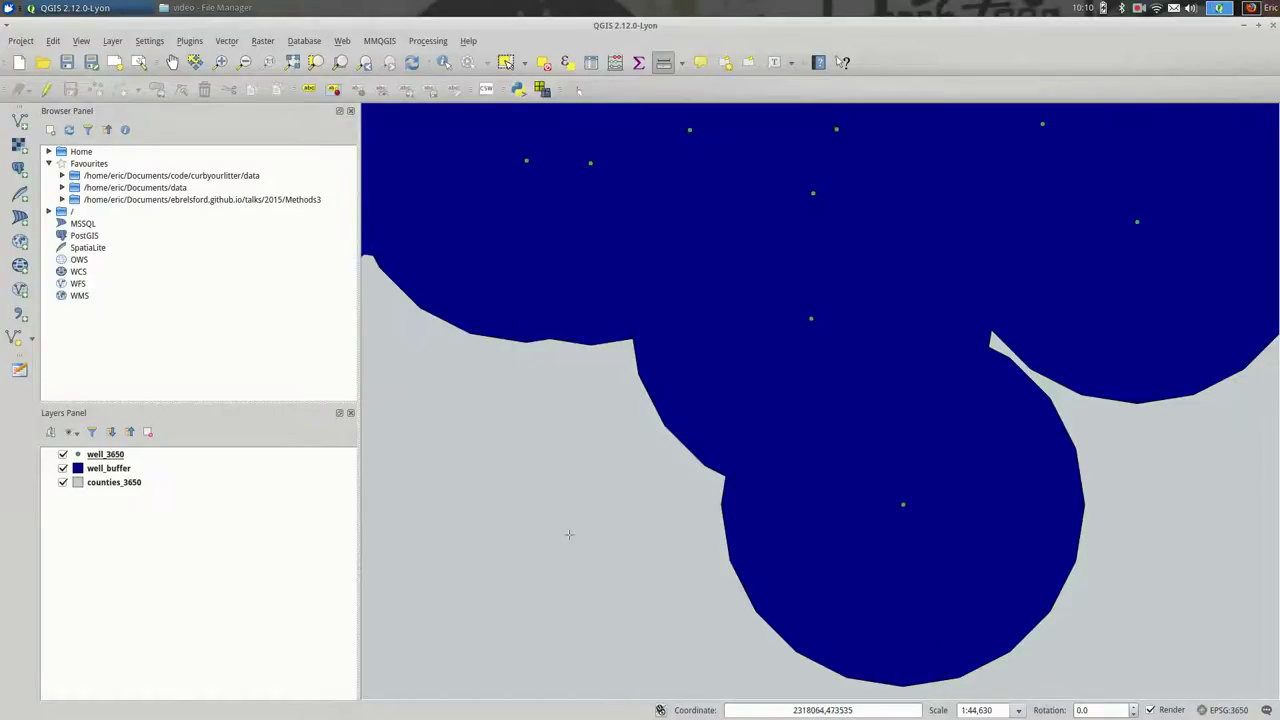
Step: Zoom out and pan to fit all of Pennsylvania, then select the well_3650 layer
scroll(751, 367, "down", 4)
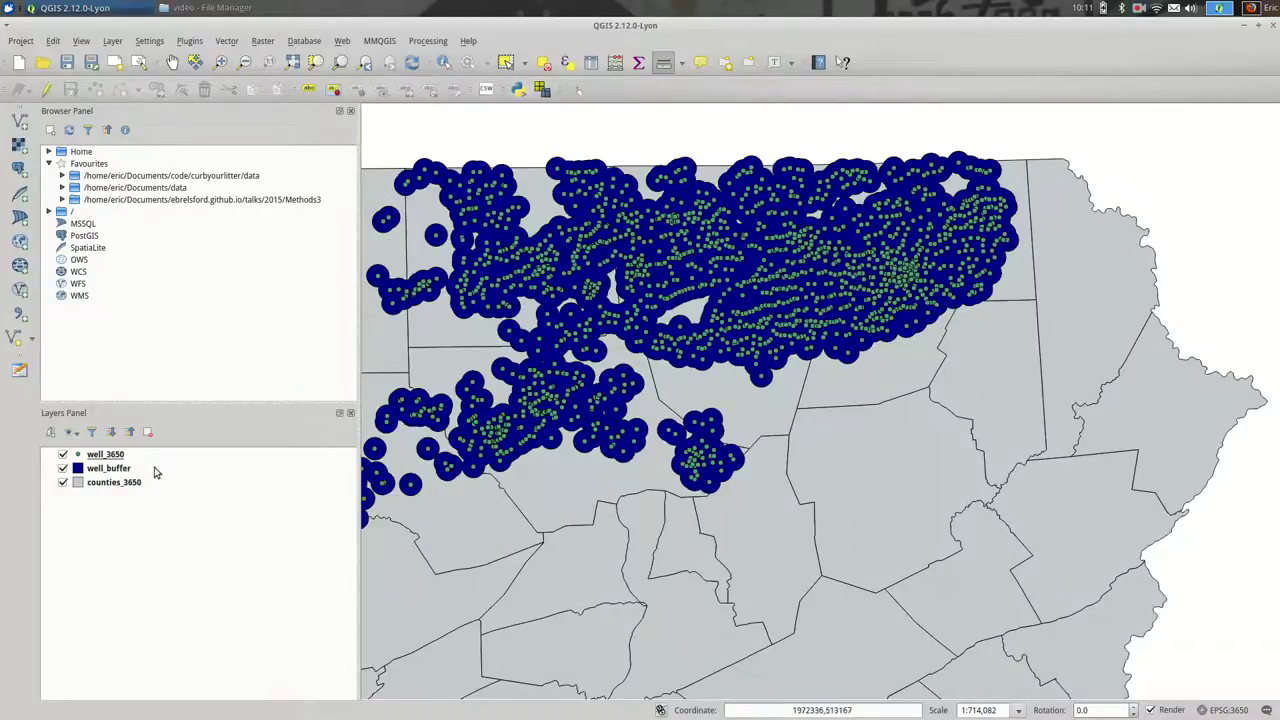
left_click(172, 62)
left_click_drag(400, 271, 672, 298)
scroll(672, 298, "down", 1)
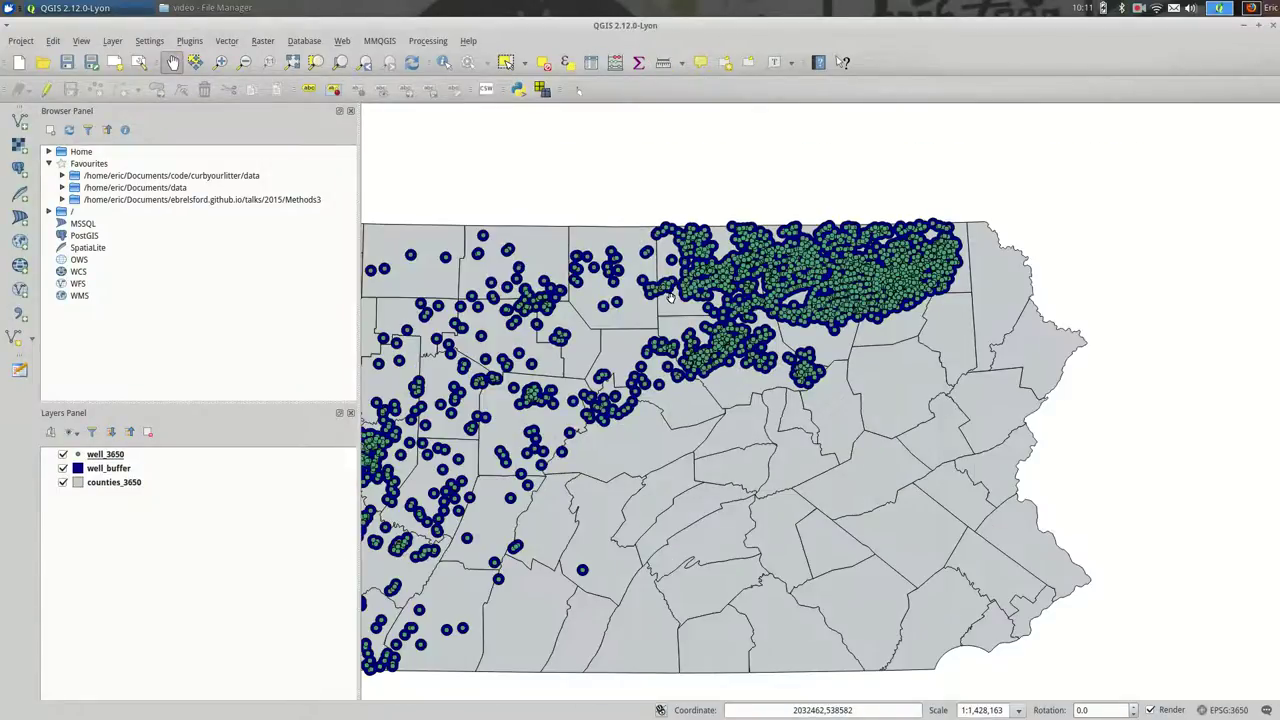
left_click_drag(527, 302, 682, 282)
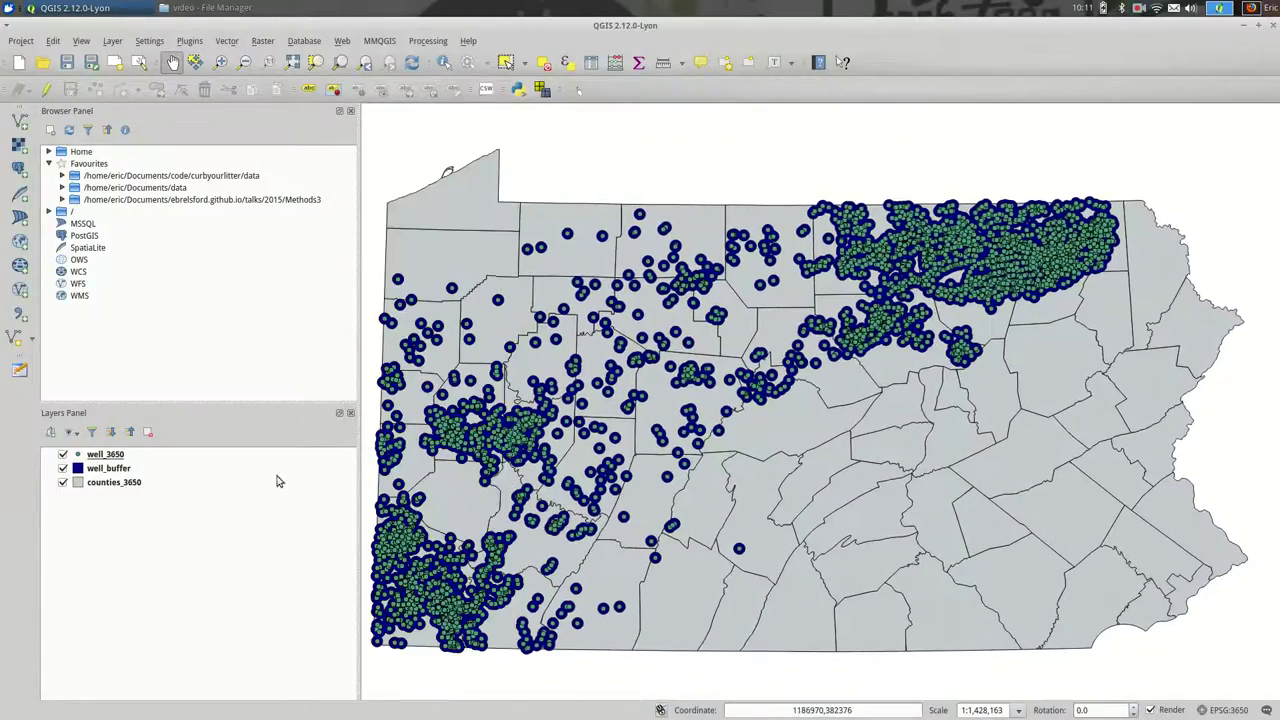
left_click(116, 455)
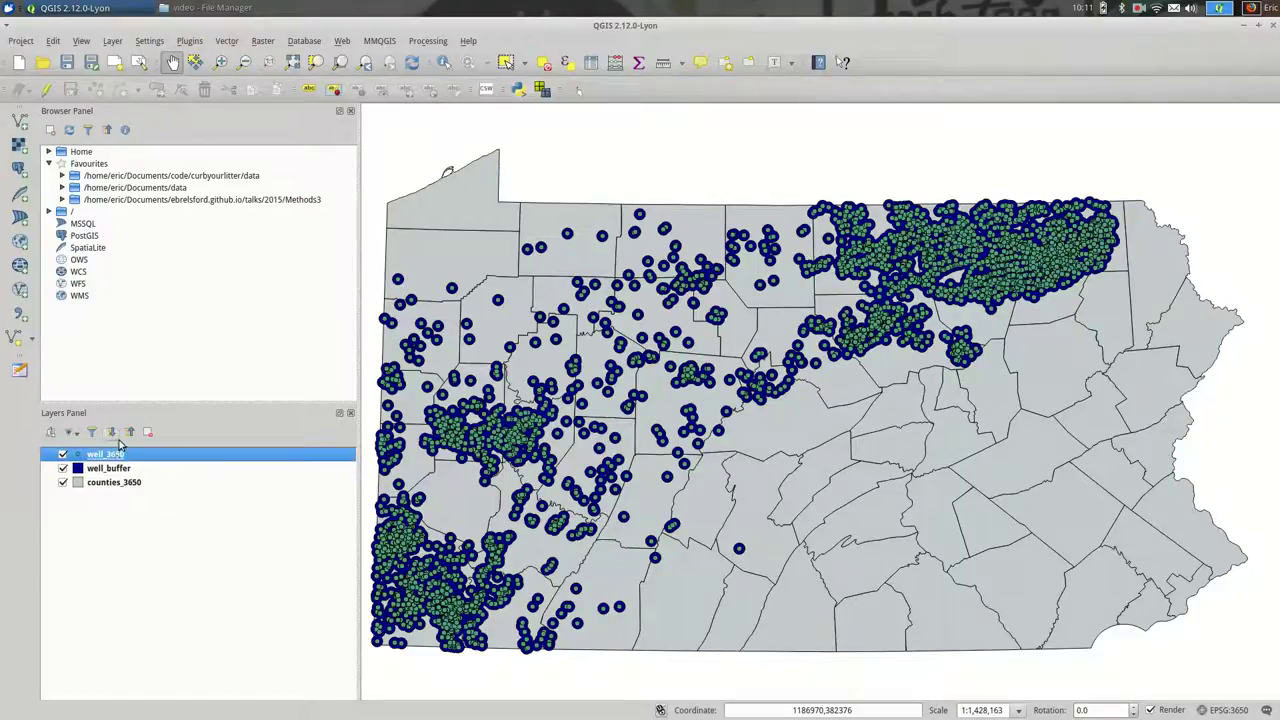
Step: Remove the selected well_3650 layer from the project and confirm
key("ctrl+d")
key("Return")
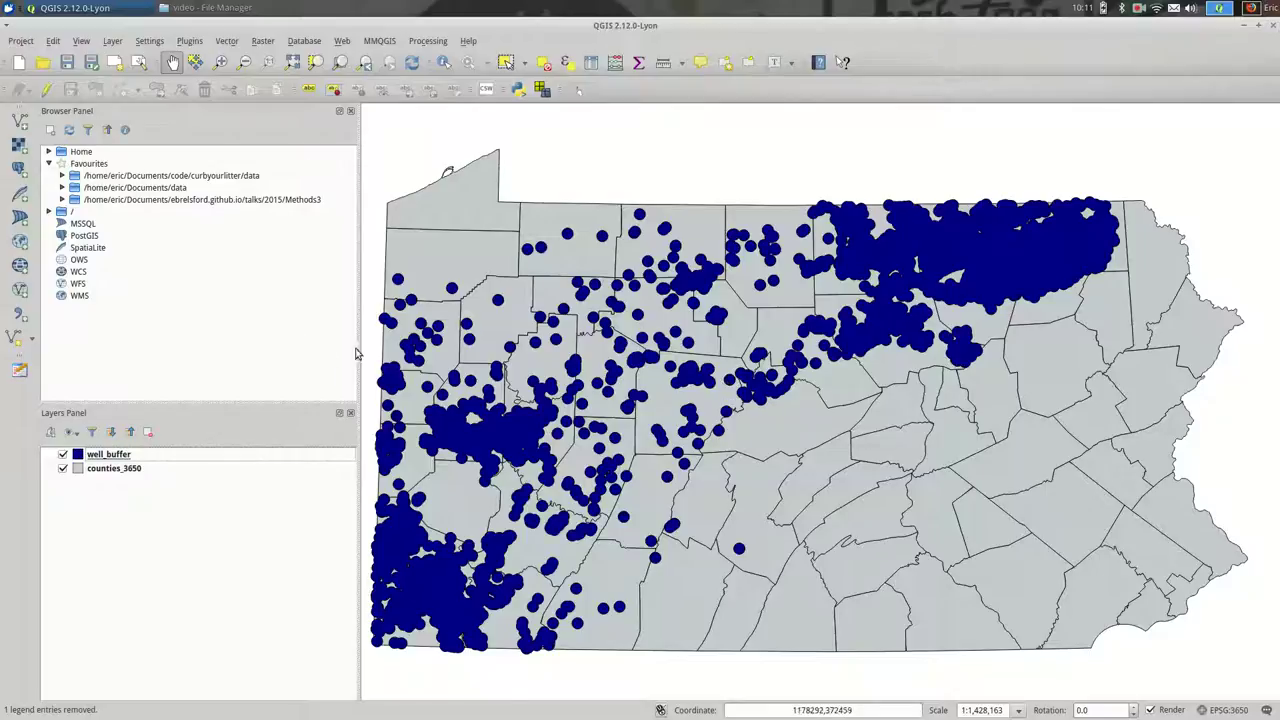
left_click(506, 62)
left_click(872, 262)
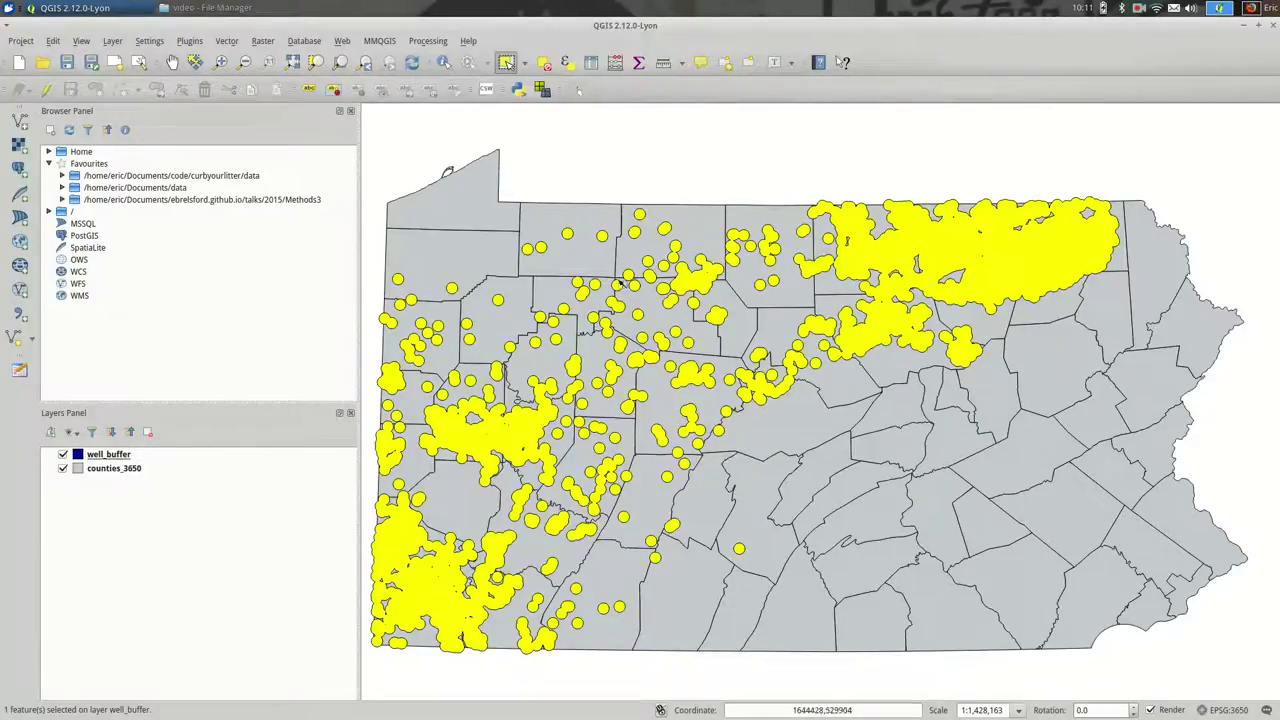
left_click(795, 181)
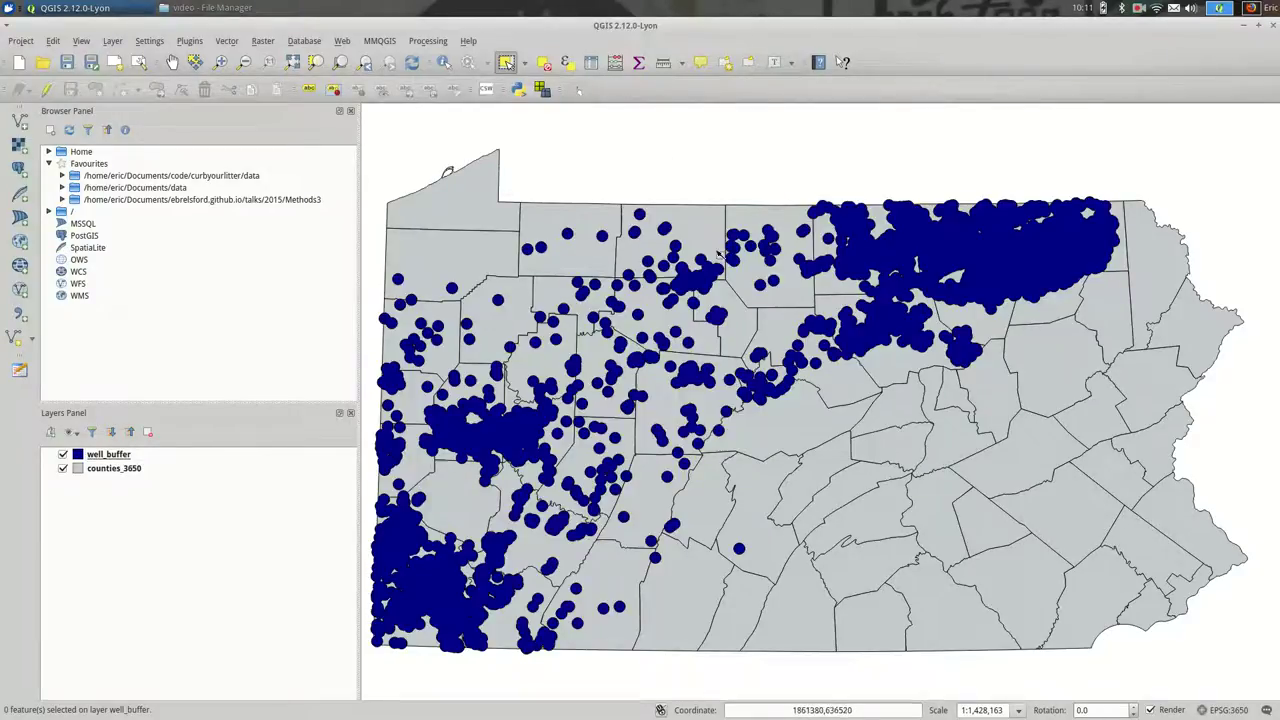
left_click(636, 276)
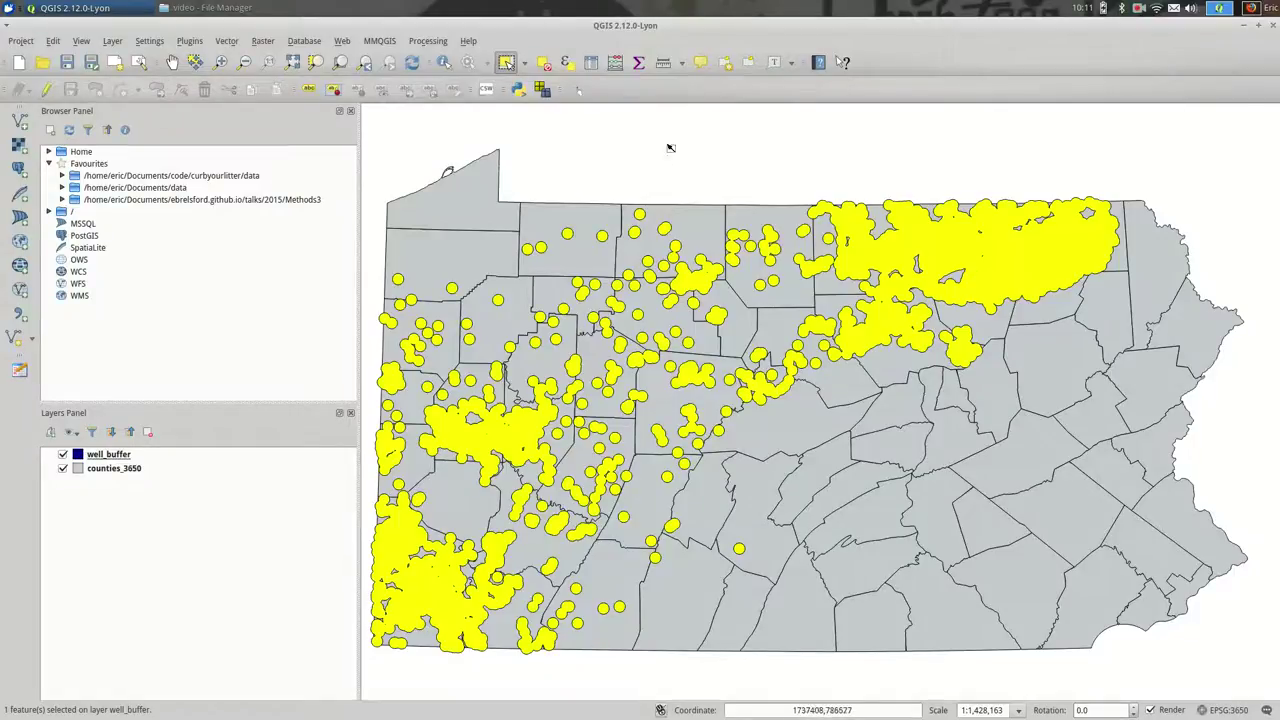
left_click(655, 179)
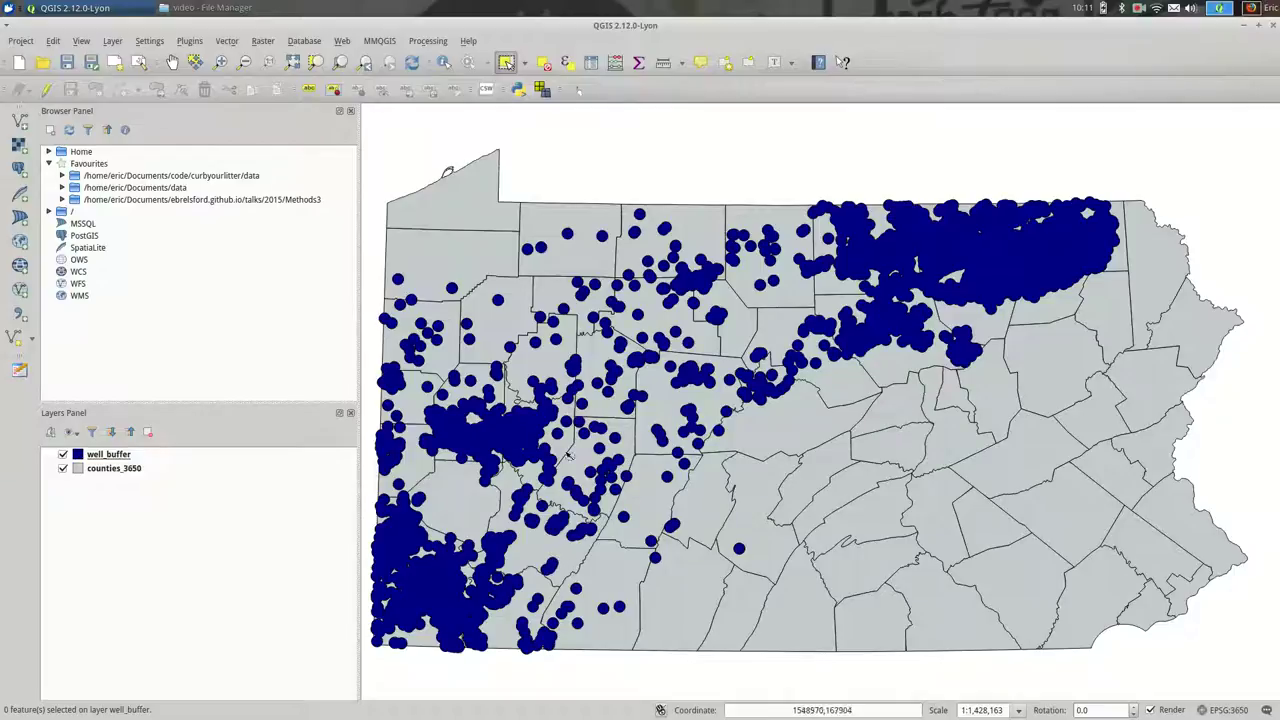
Step: Navigate the Vector menu to Geoprocessing Tools to reach Intersect
left_click(225, 41)
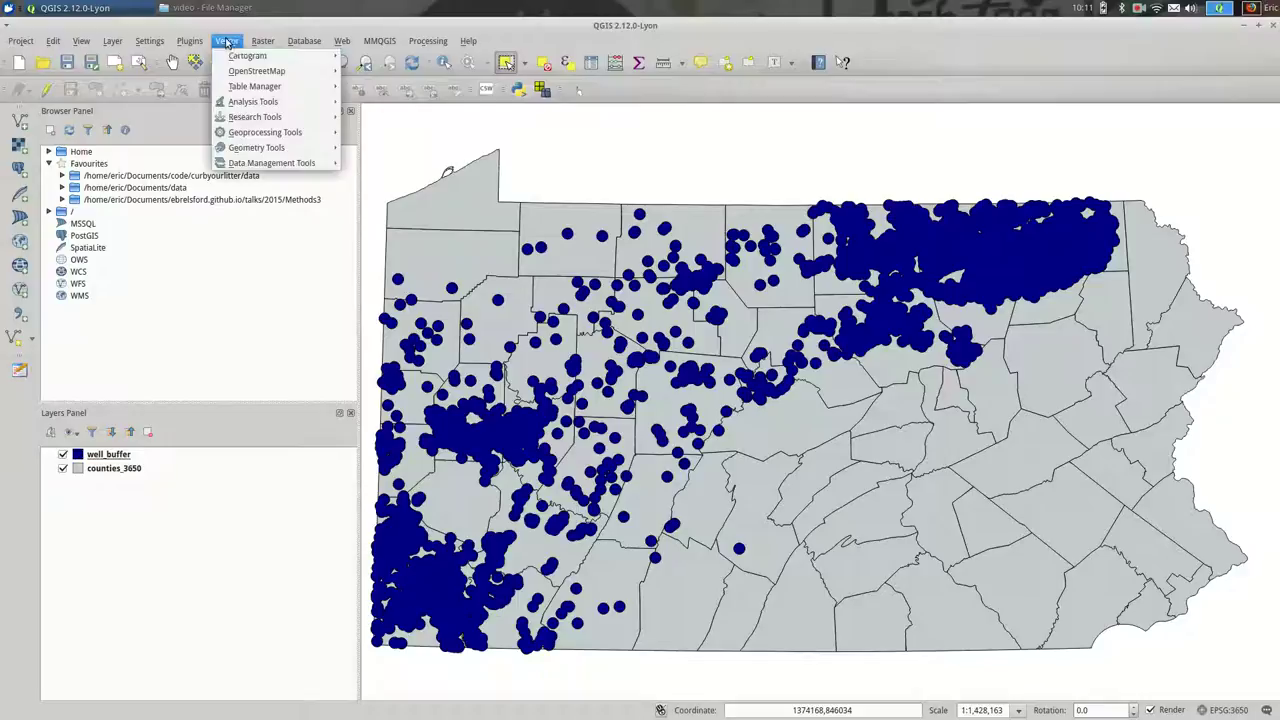
mouse_move(267, 118)
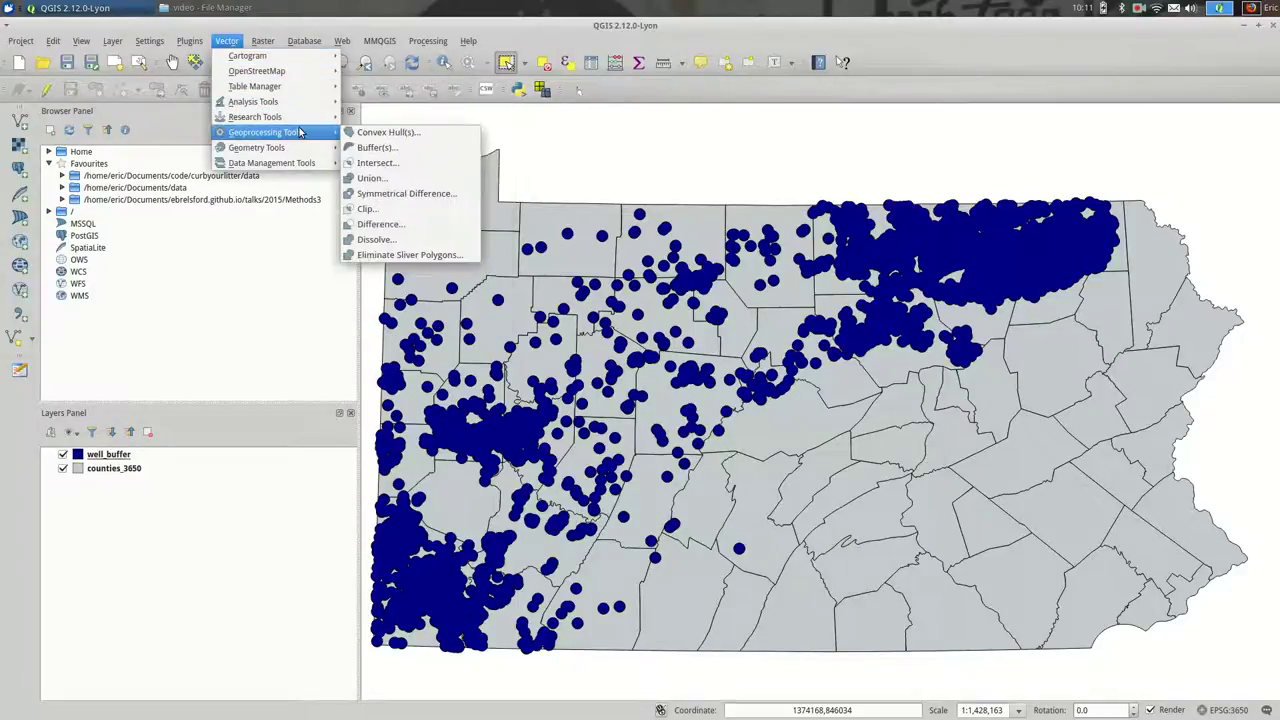
mouse_move(300, 130)
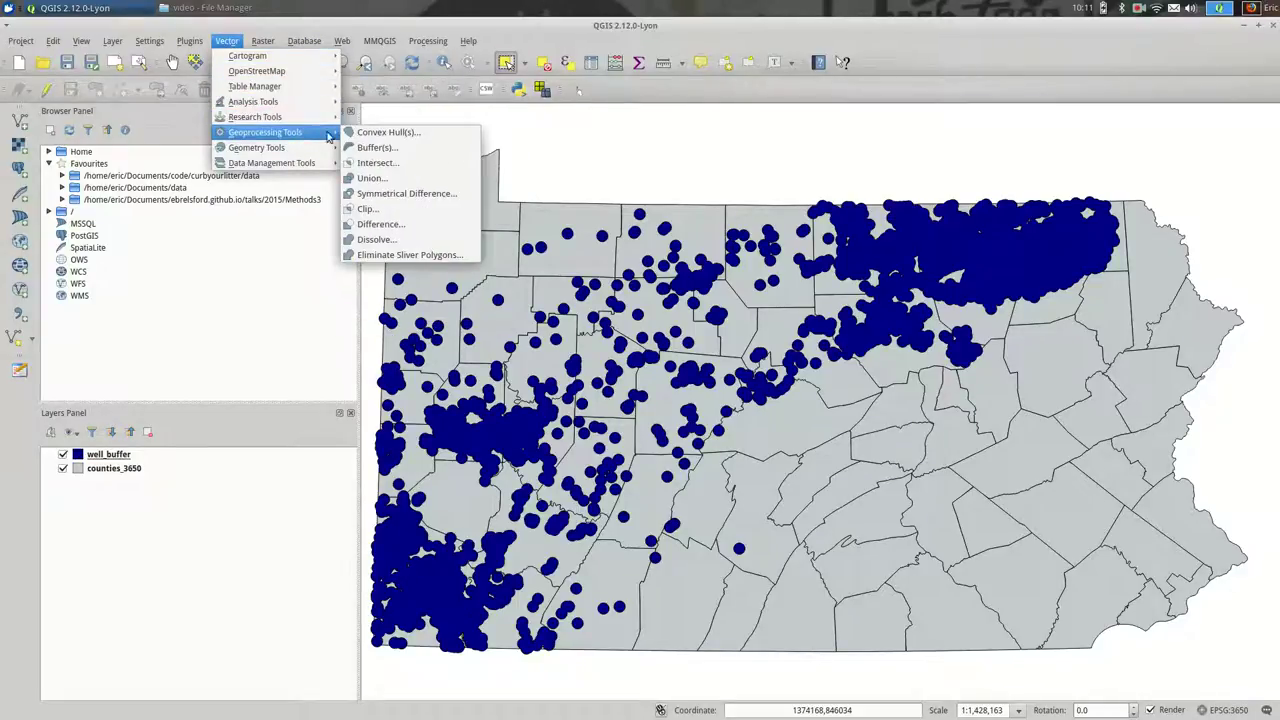
Step: Set the Intersect input to counties_3650 and the intersect layer to well_buffer
left_click(406, 164)
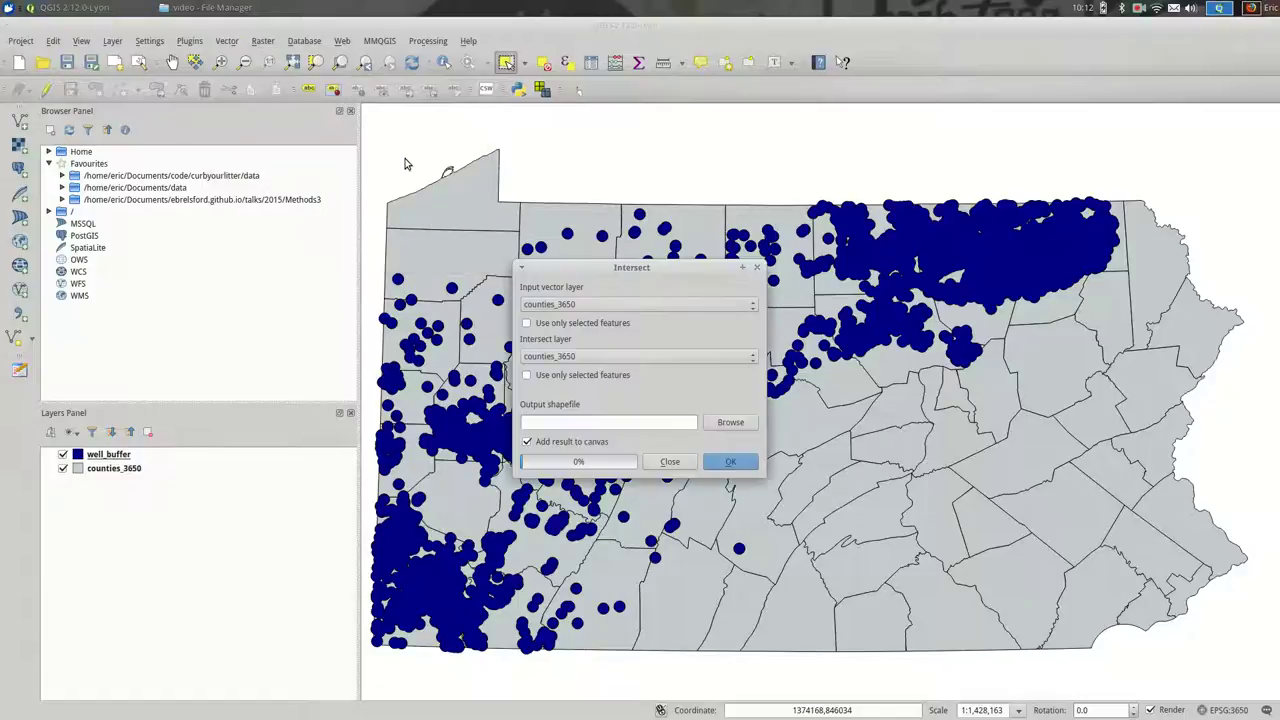
left_click(672, 304)
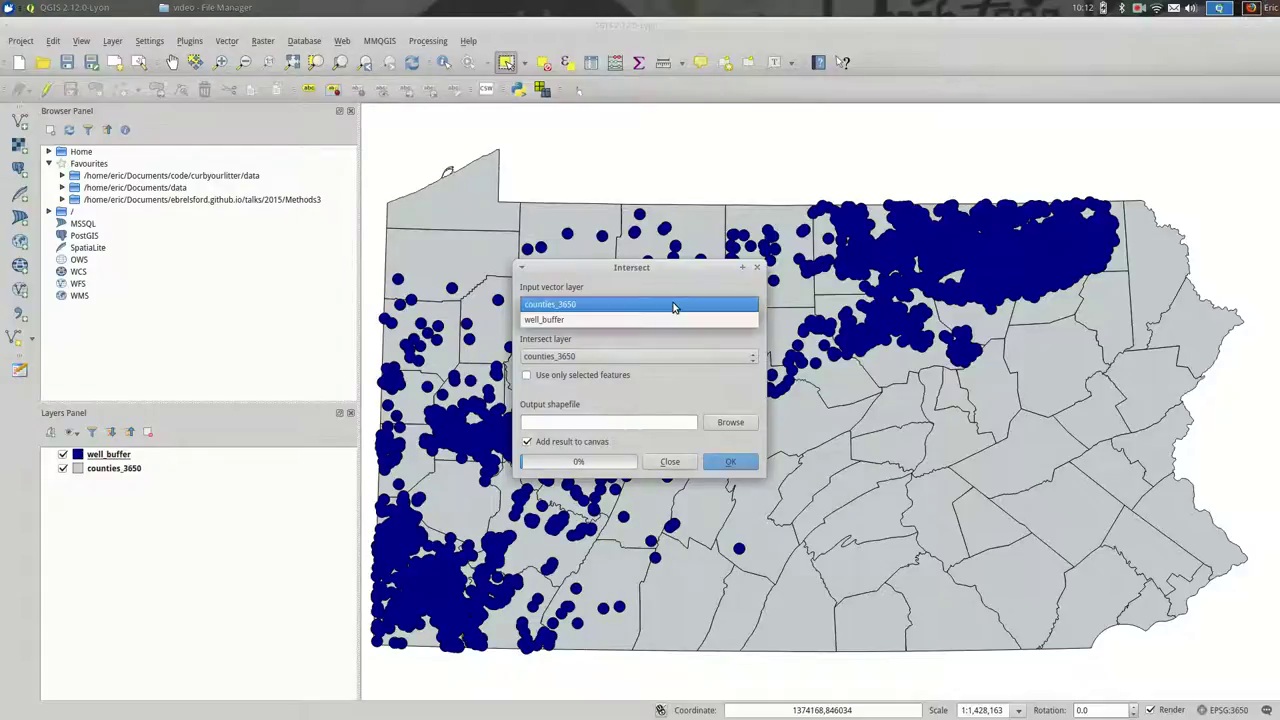
left_click(675, 306)
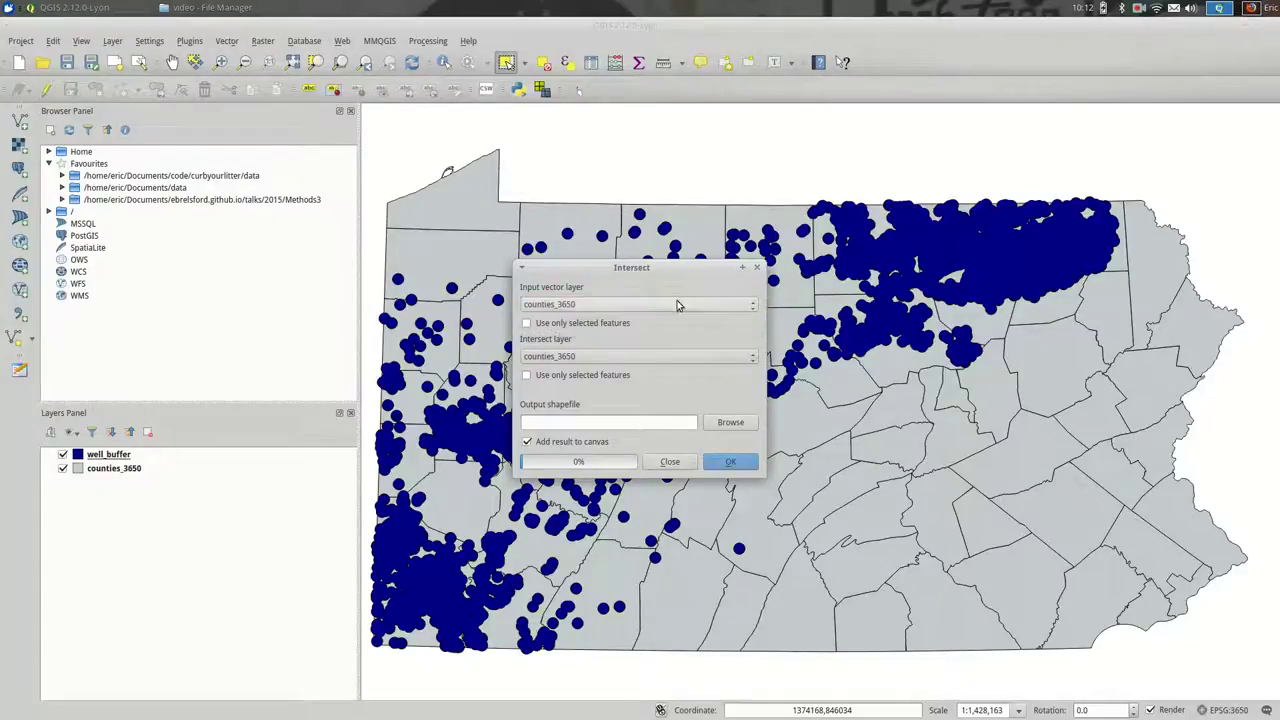
left_click(657, 358)
left_click(652, 372)
Step: Save the output as counties_intersect_wells.shp and run the intersection
left_click(731, 422)
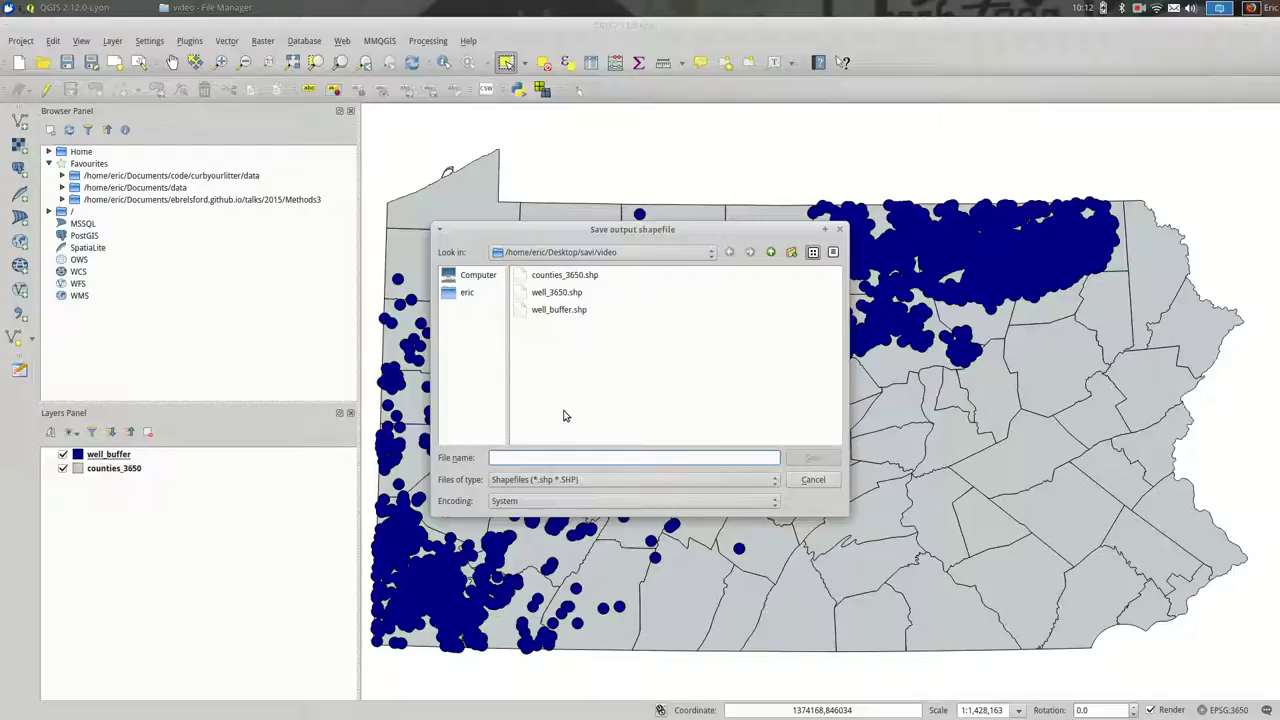
type("well_interse")
key("ctrl+a")
type("counties_inter")
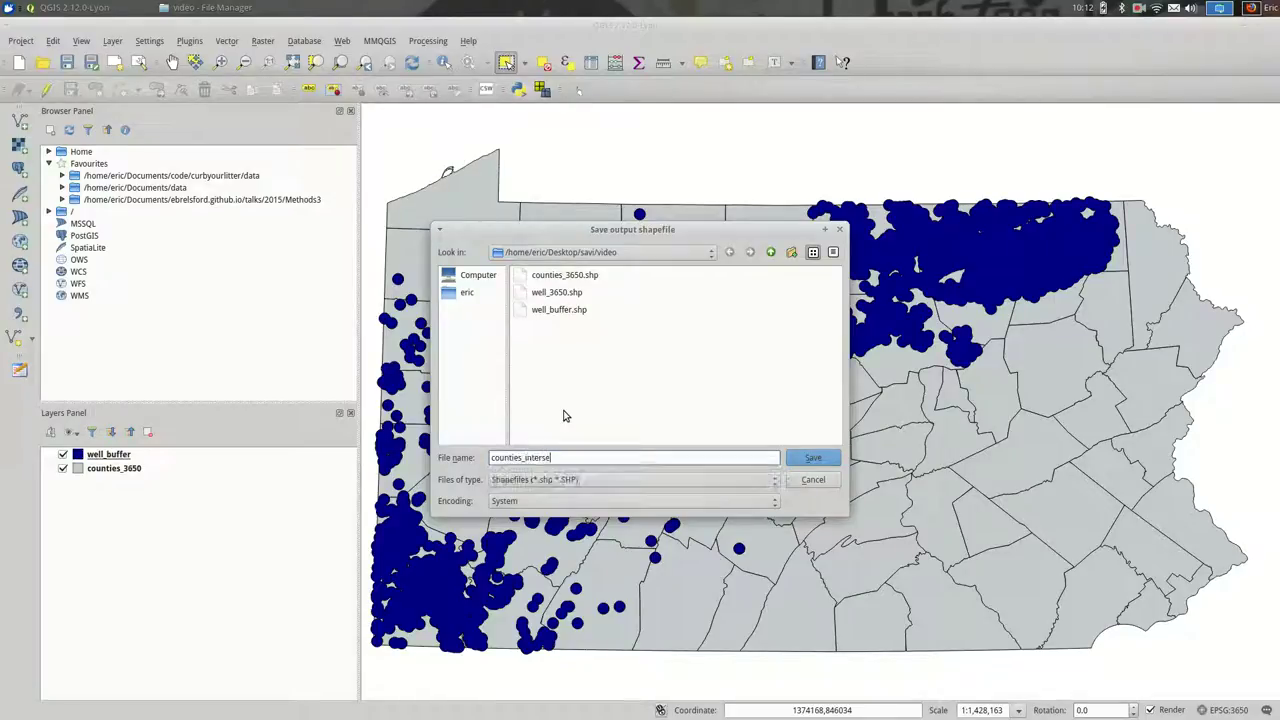
key("Return")
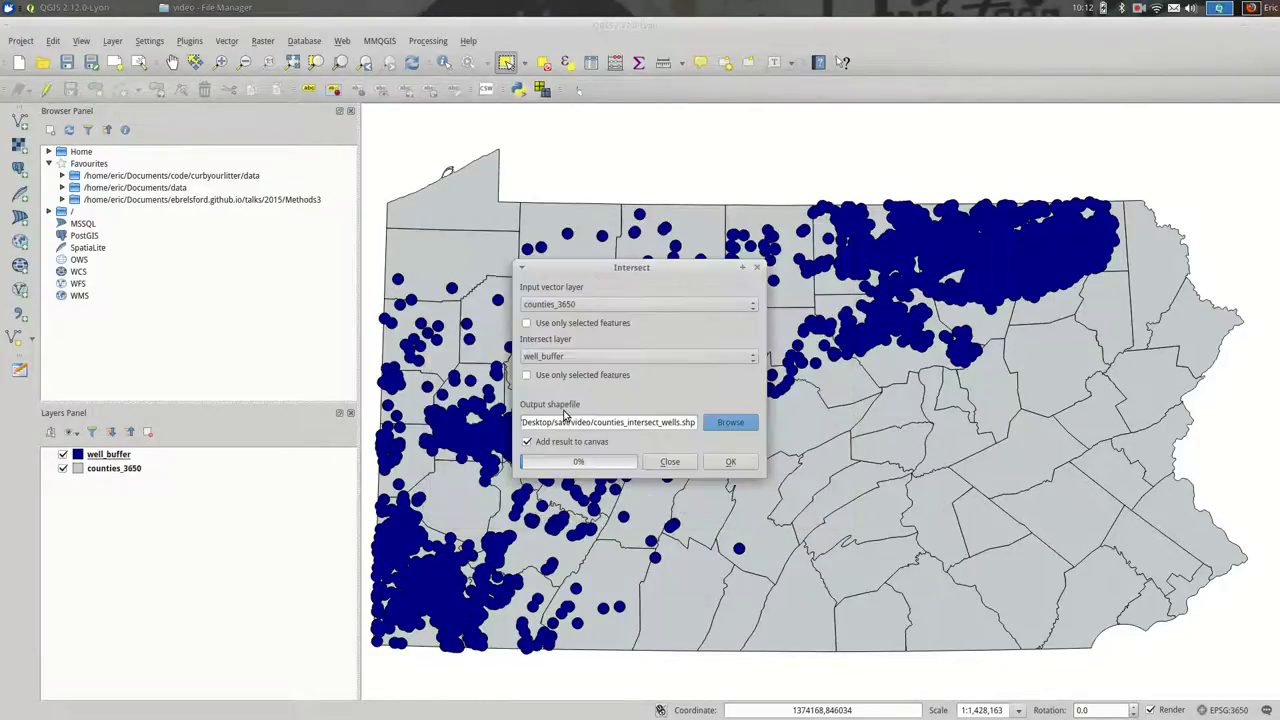
left_click(730, 460)
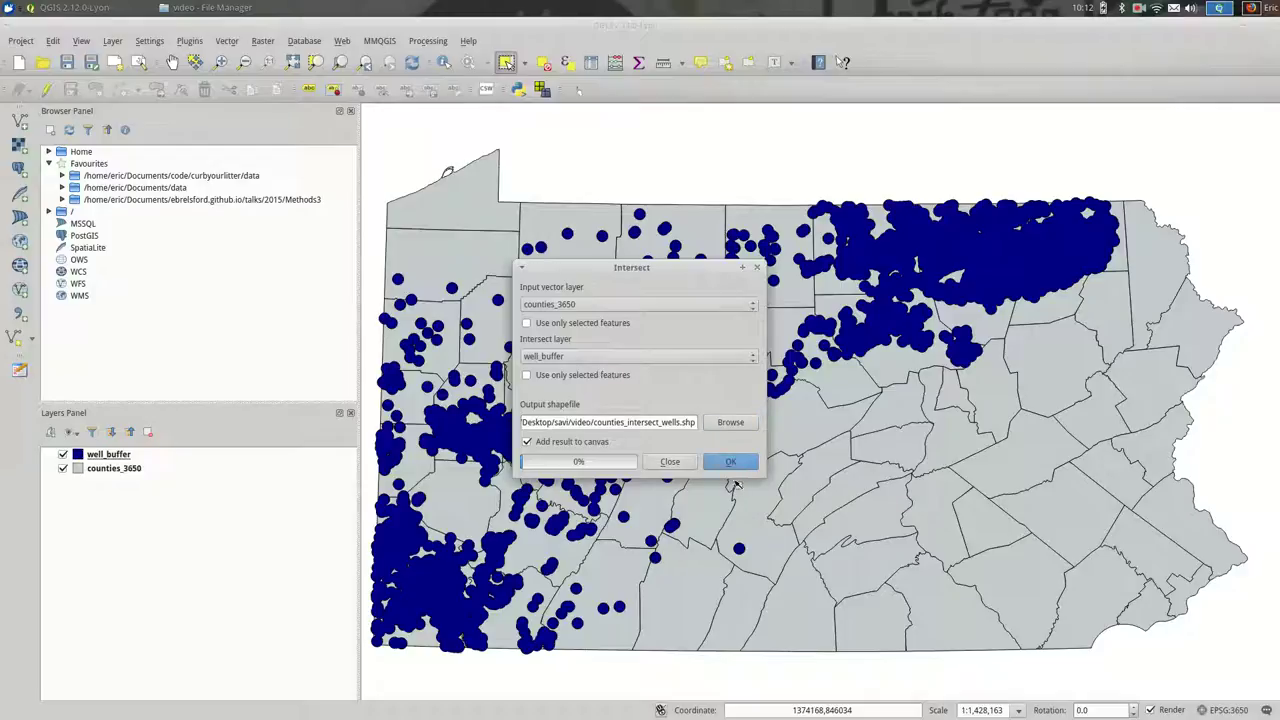
left_click(734, 462)
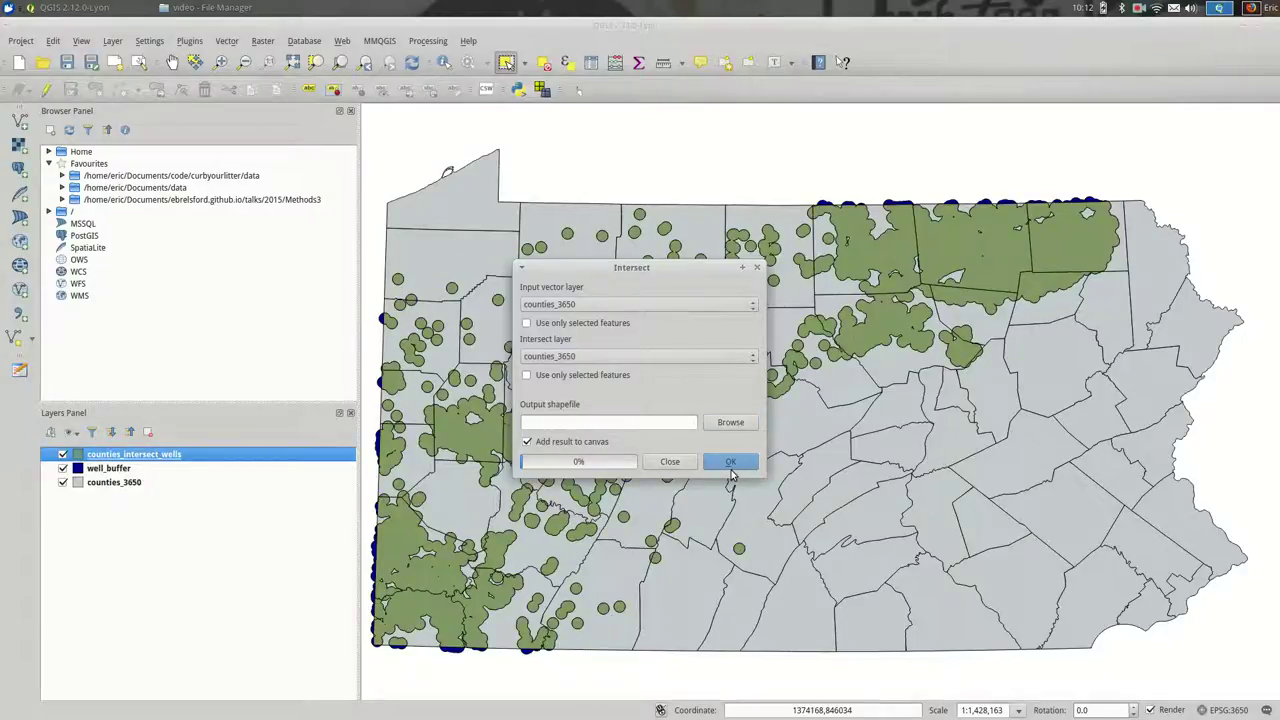
Step: Close the Intersect dialog and leave the well_buffer layer hidden
left_click(669, 461)
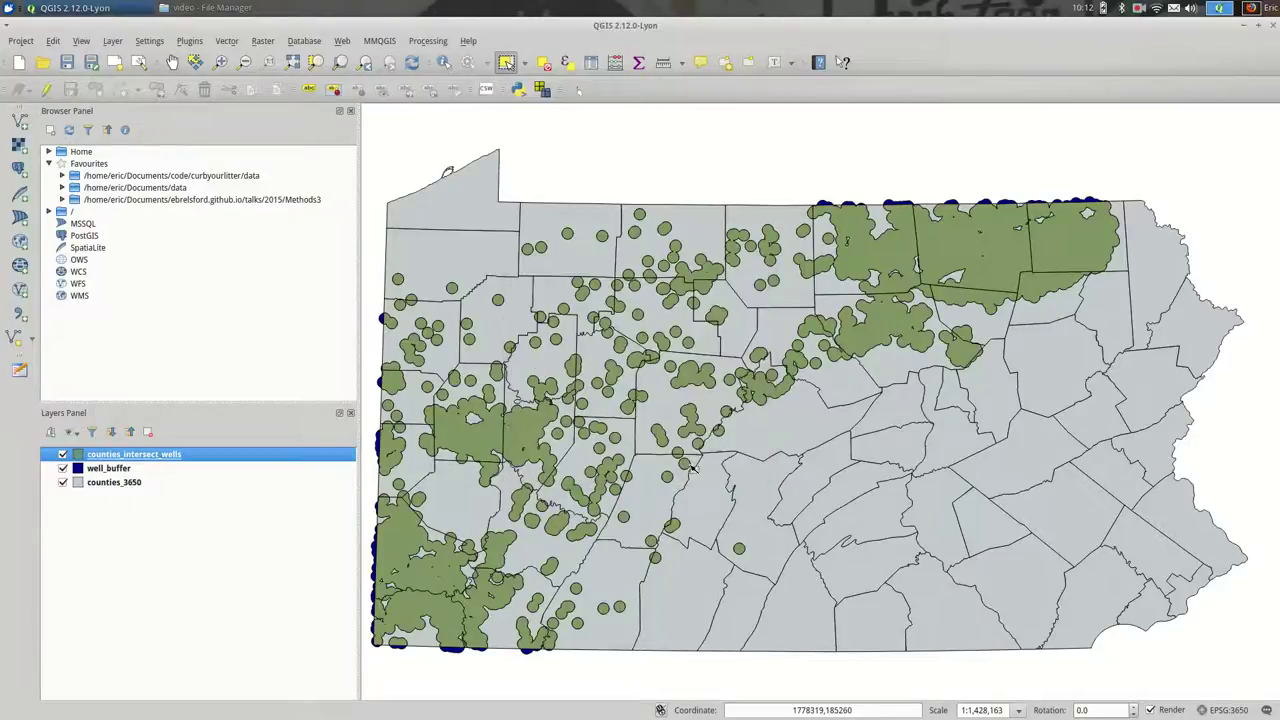
left_click(62, 468)
left_click(62, 468)
left_click(63, 469)
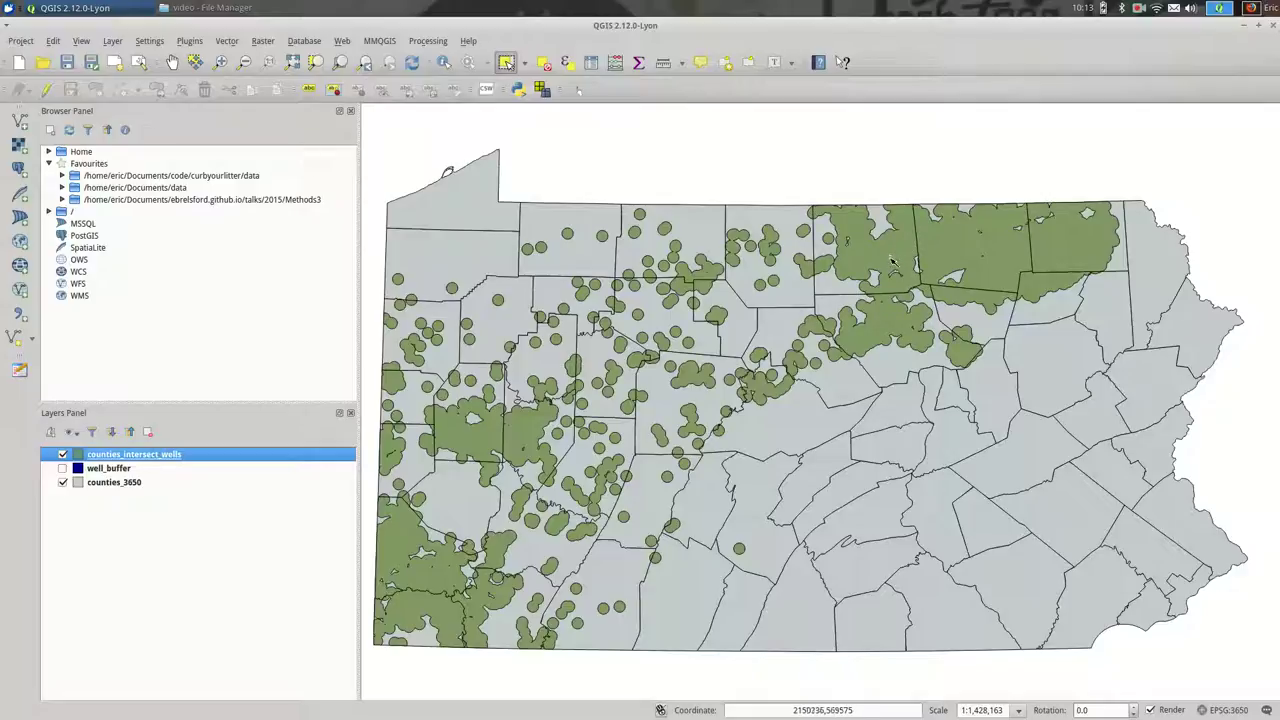
left_click(940, 244)
left_click(860, 252)
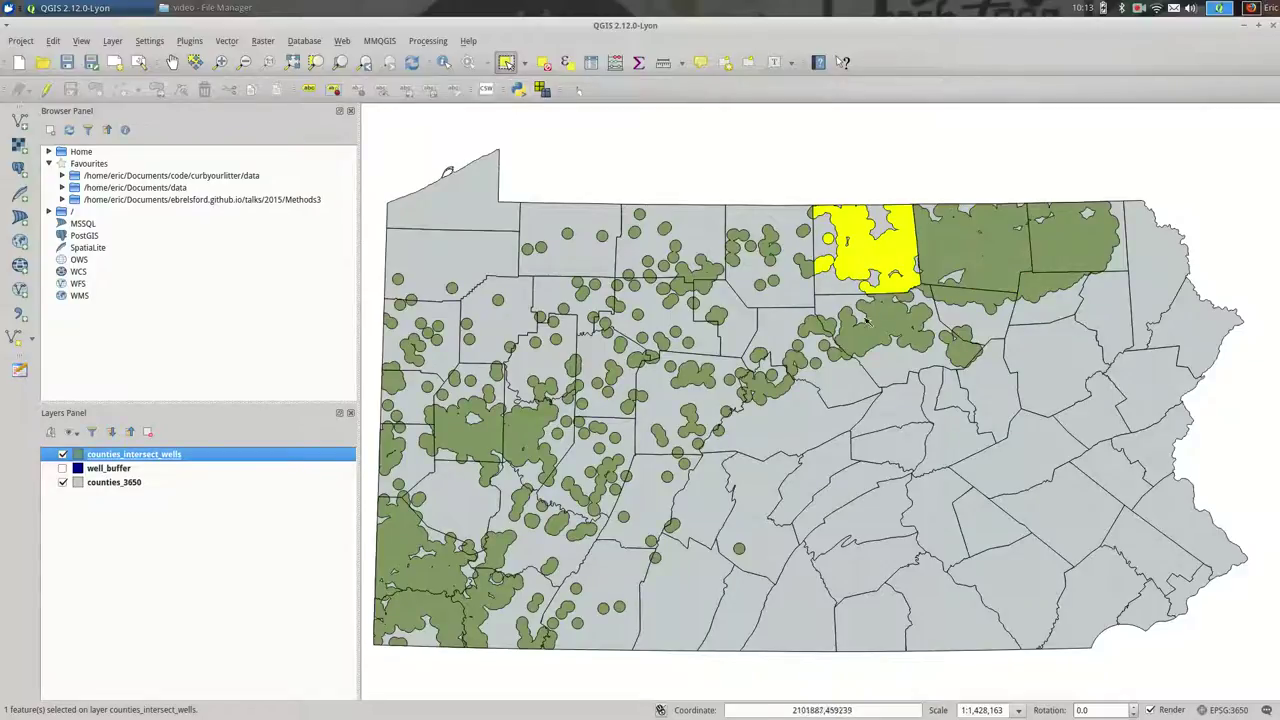
left_click(806, 270)
left_click(818, 332)
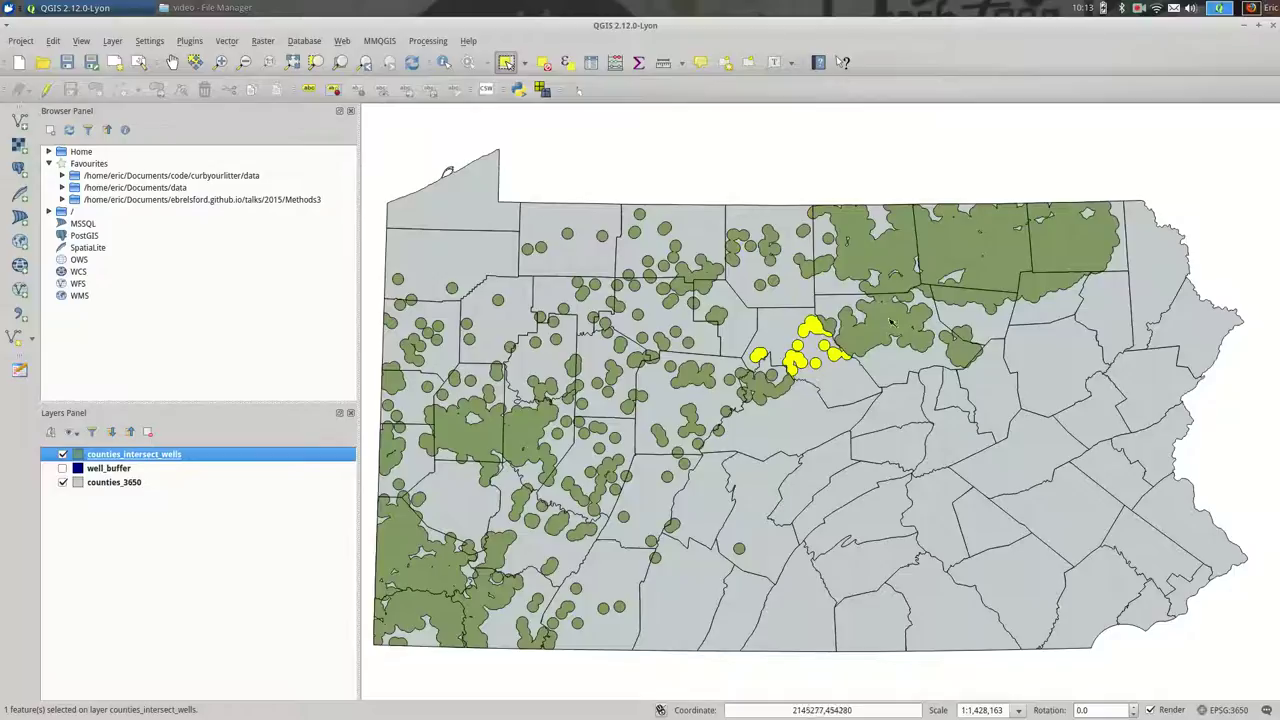
left_click(887, 323)
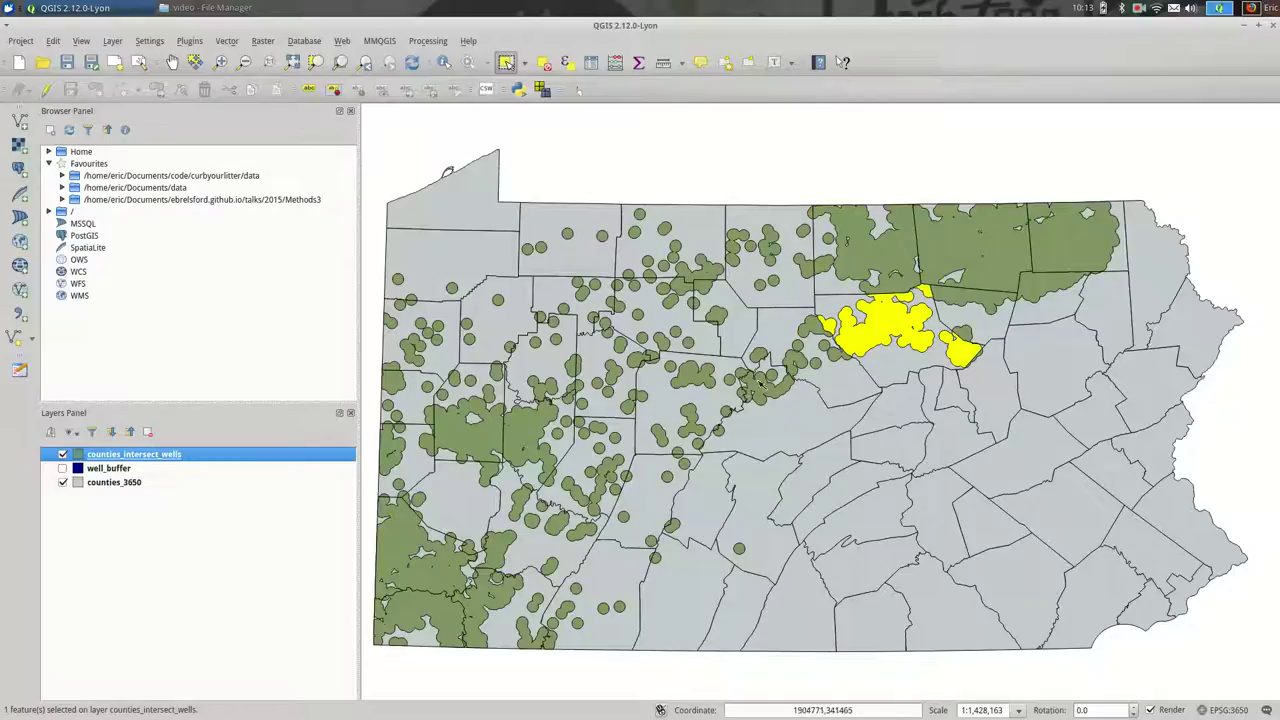
left_click(766, 386)
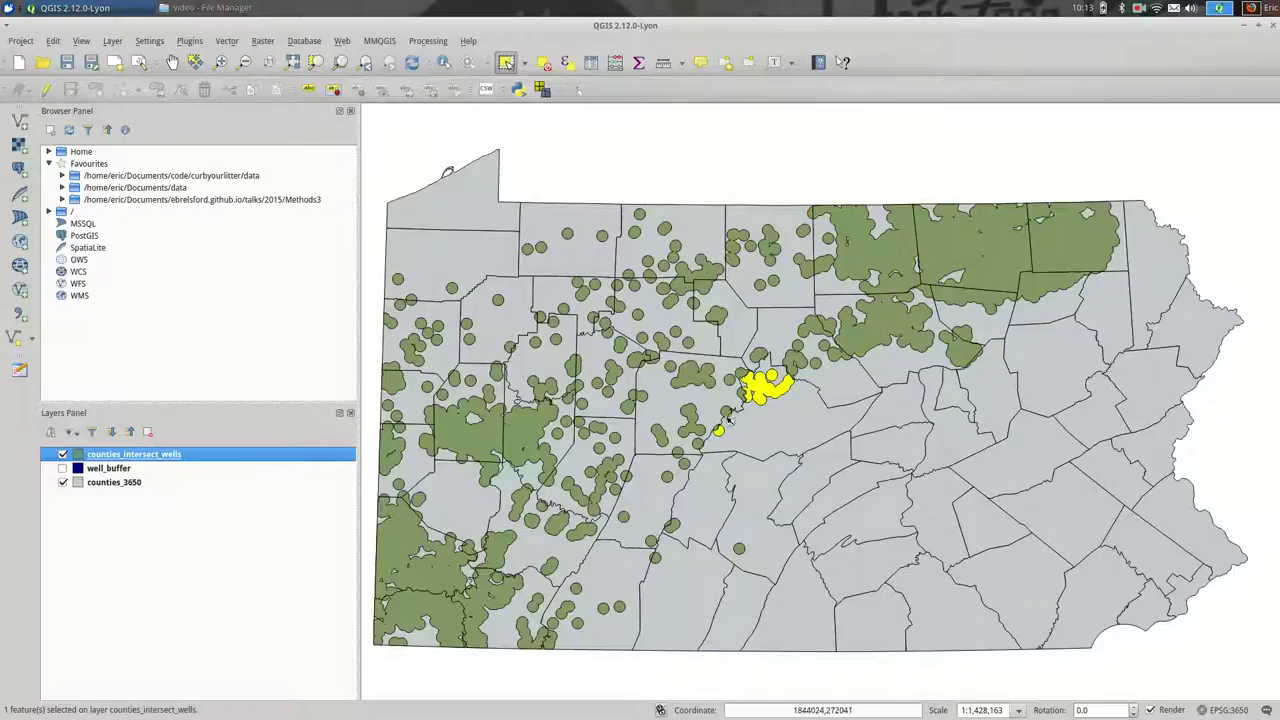
left_click(729, 434)
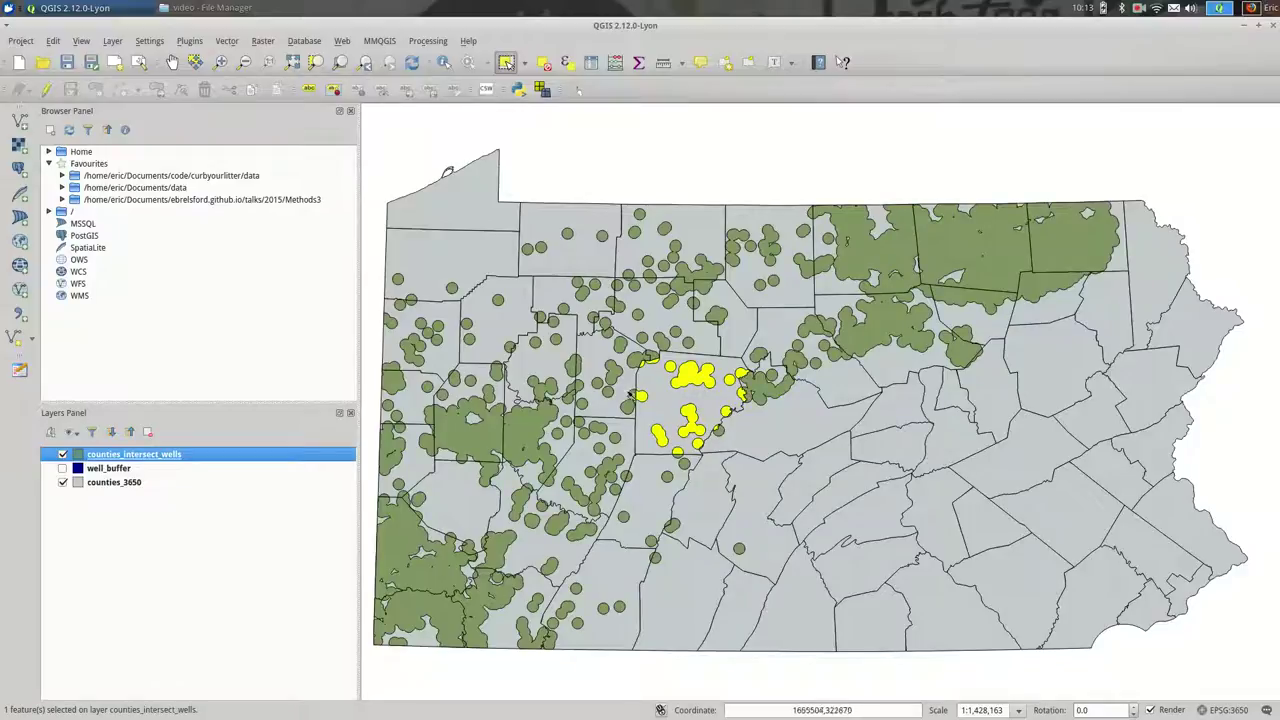
left_click(617, 377)
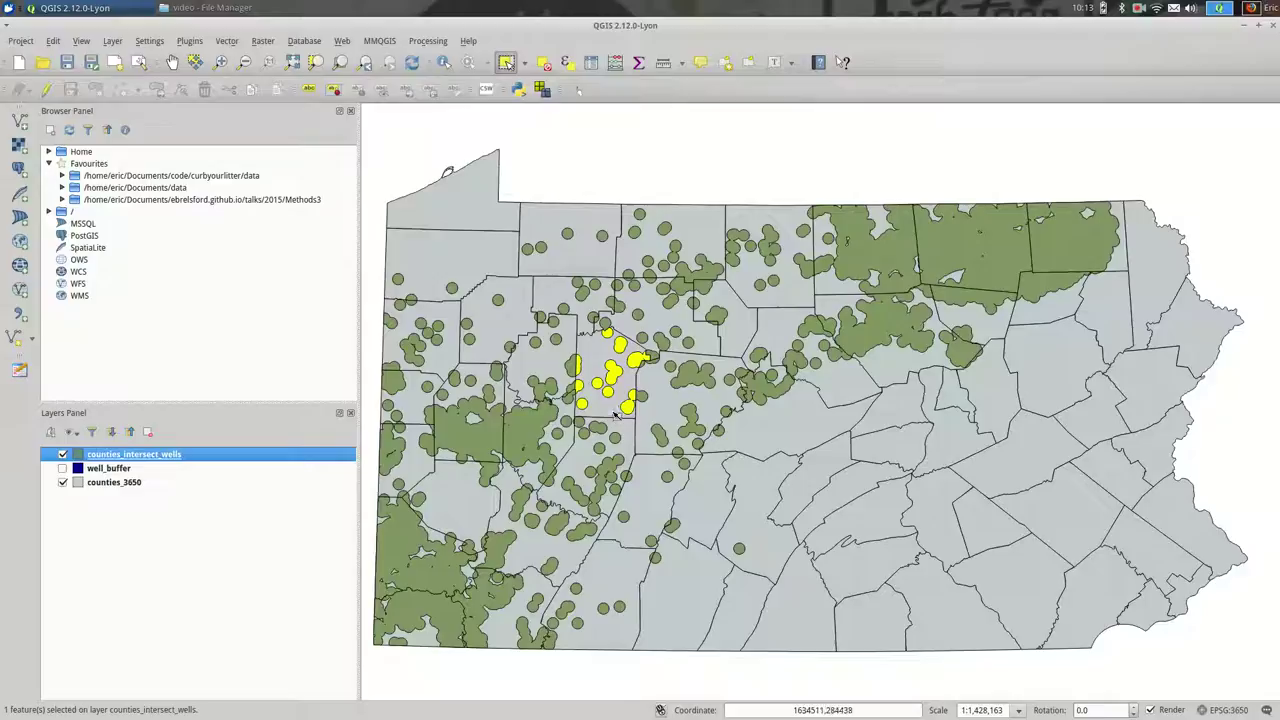
left_click(543, 437)
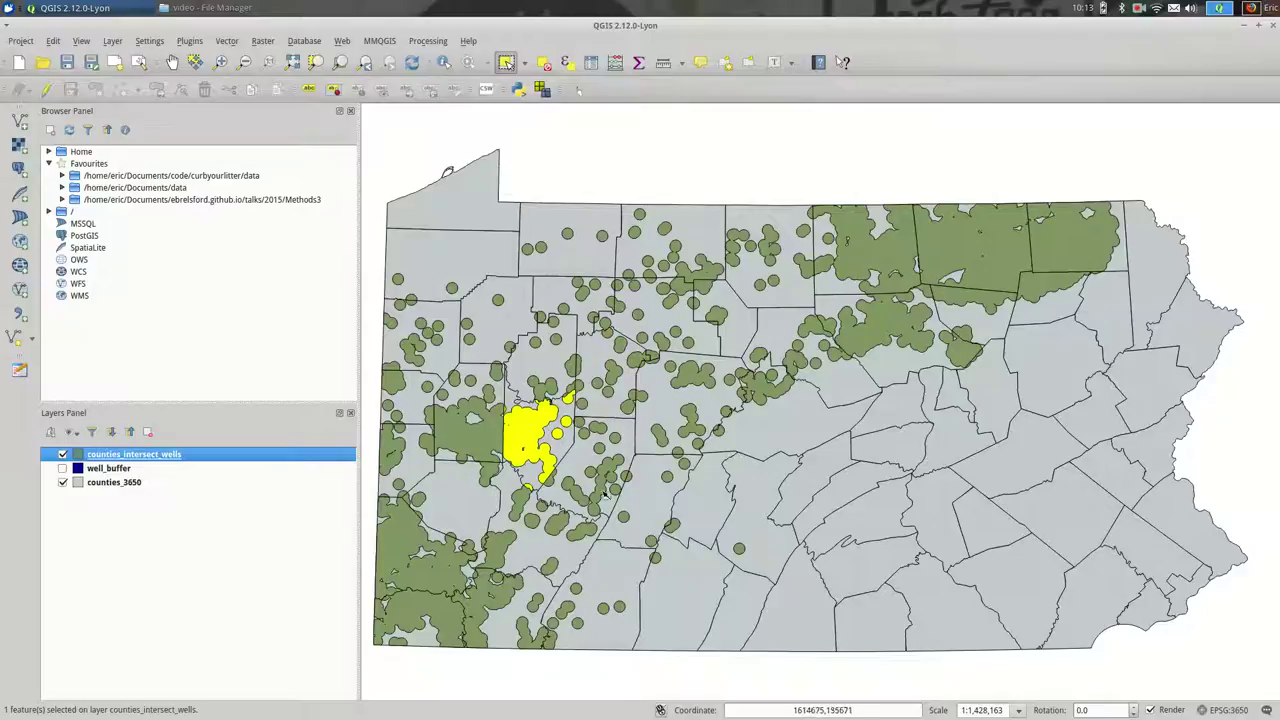
left_click(601, 487)
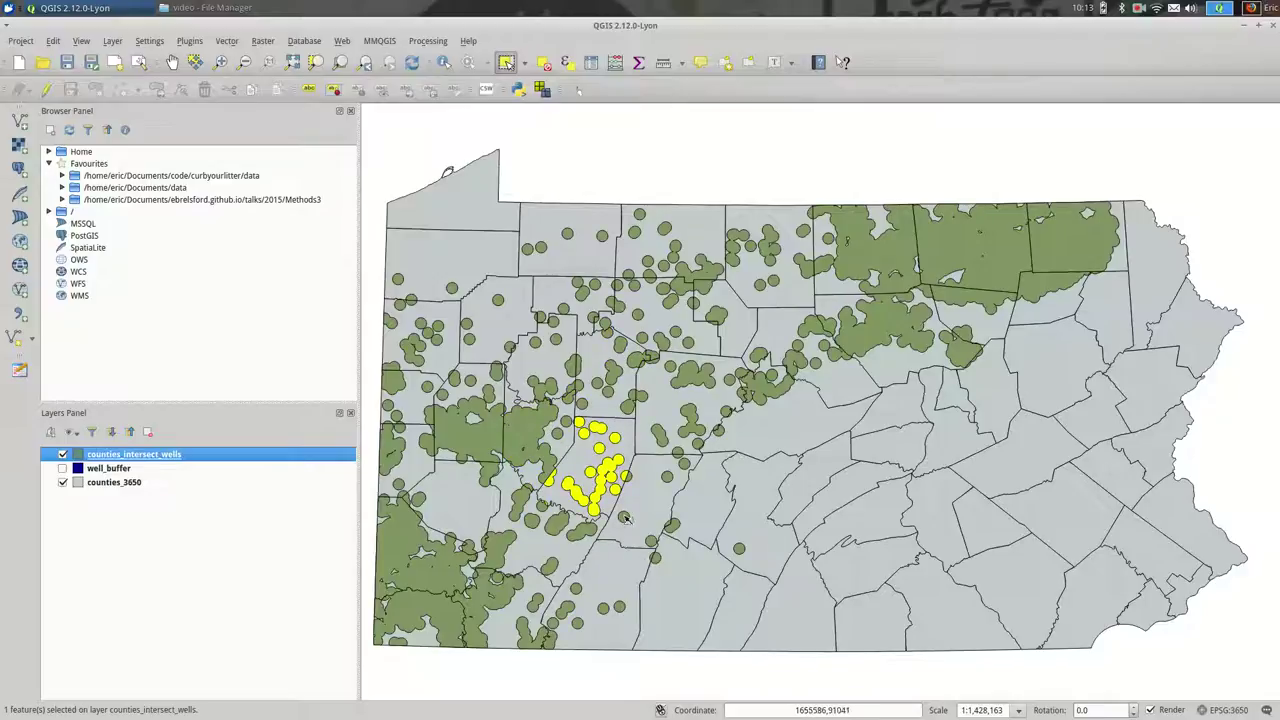
left_click(624, 517)
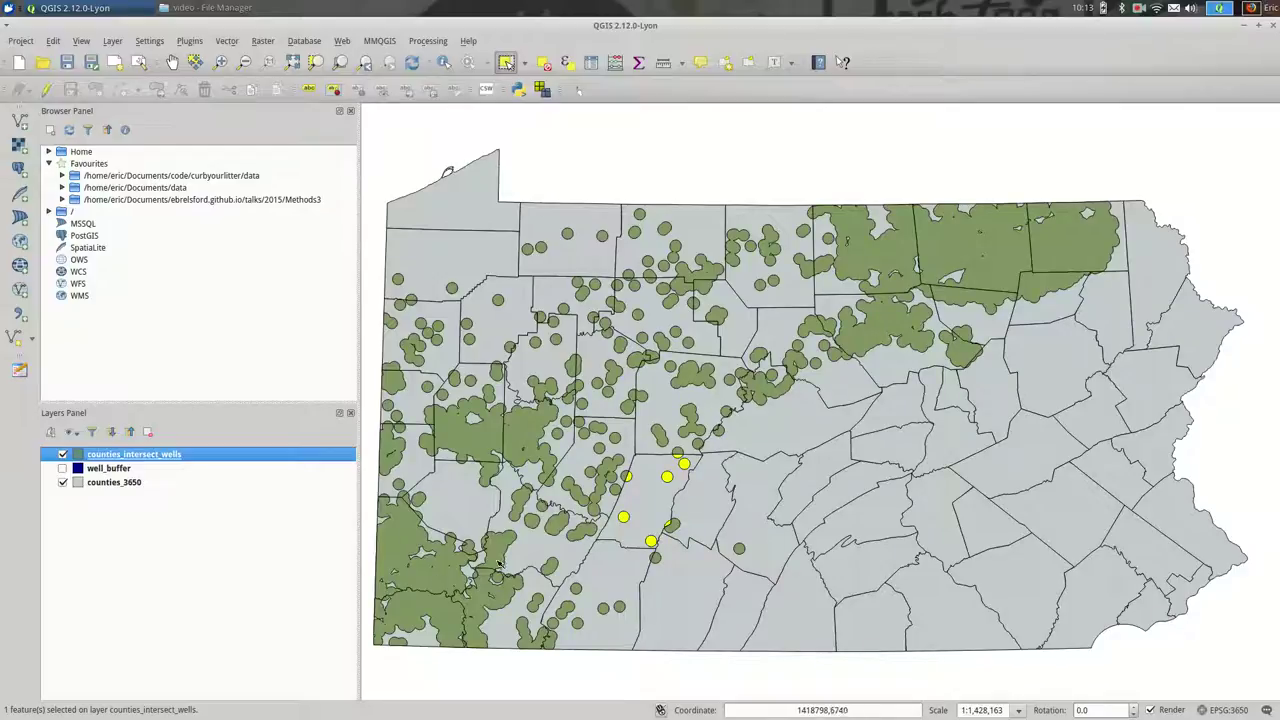
left_click(497, 565)
left_click(430, 574)
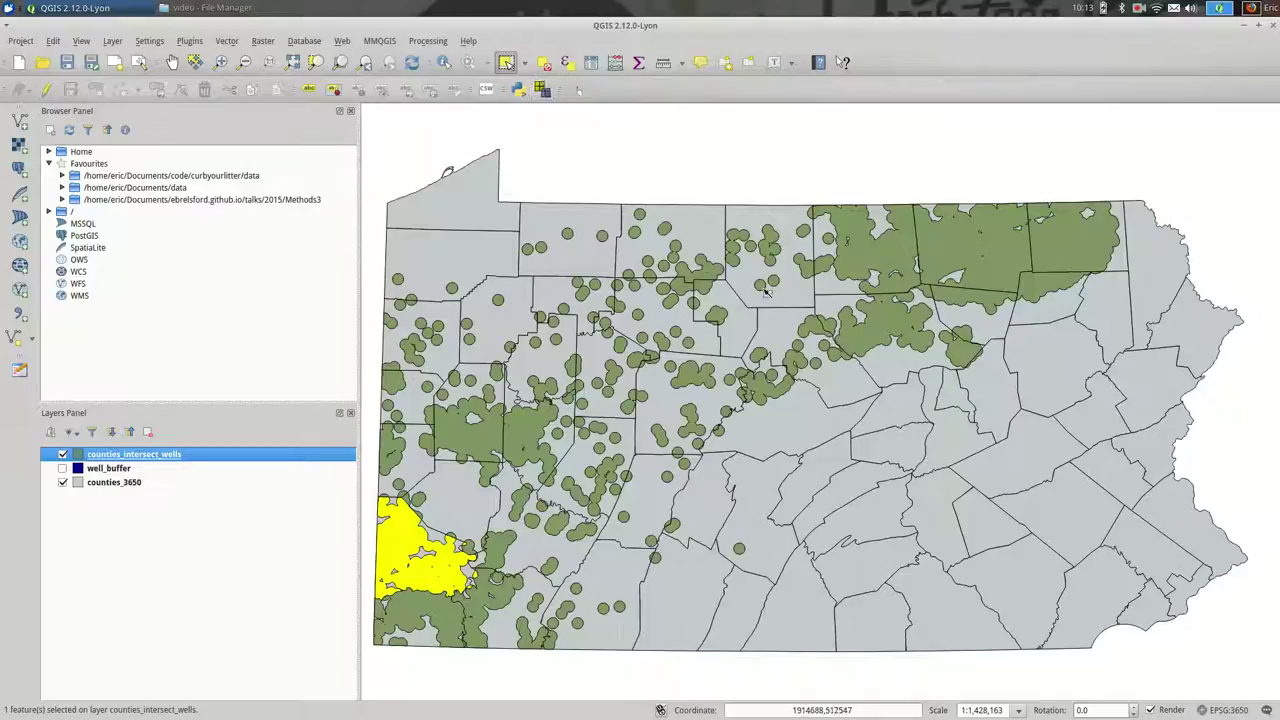
left_click(543, 62)
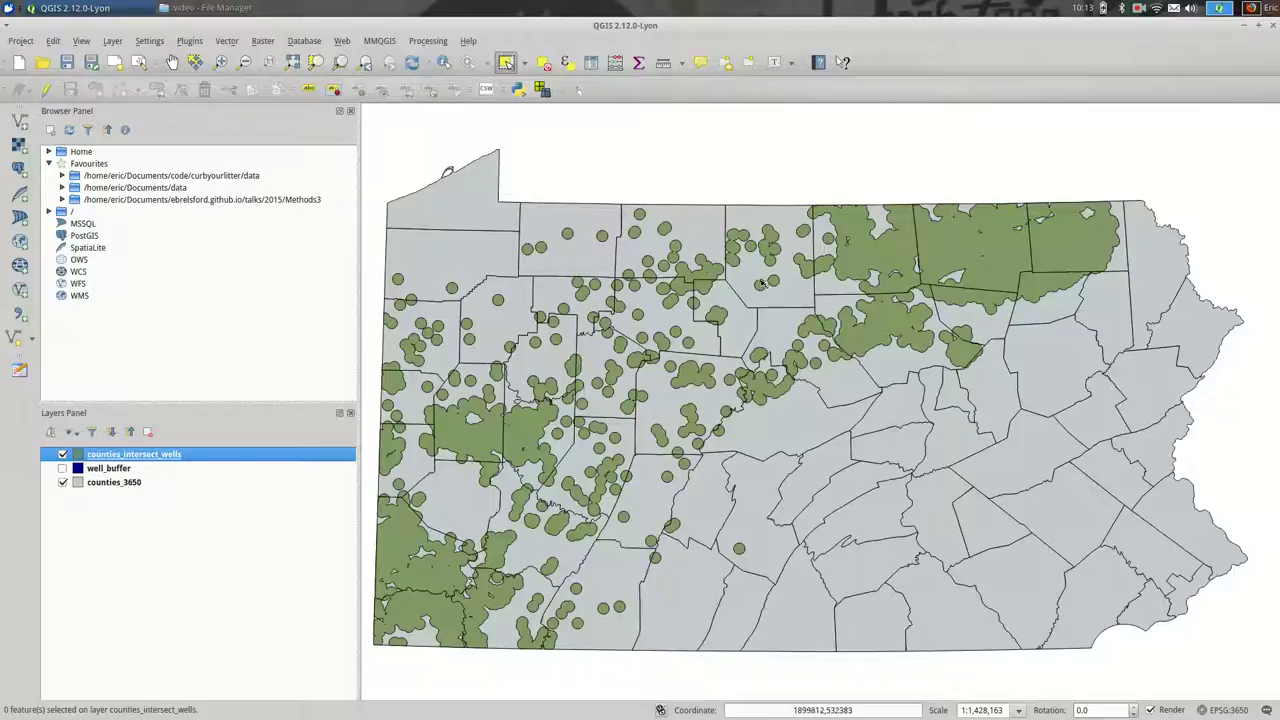
Step: Create decimal field well_area, width 12, filled with $area via the Field Calculator
left_click(615, 64)
left_click(161, 228)
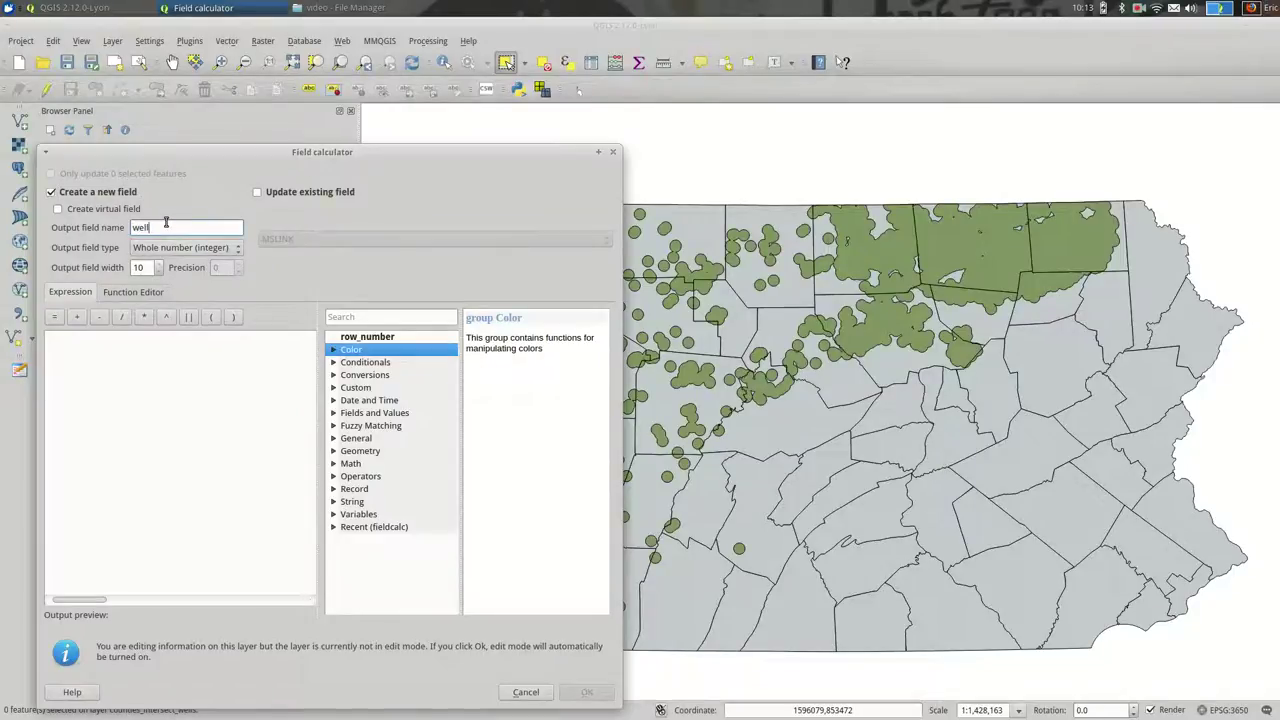
left_click(230, 247)
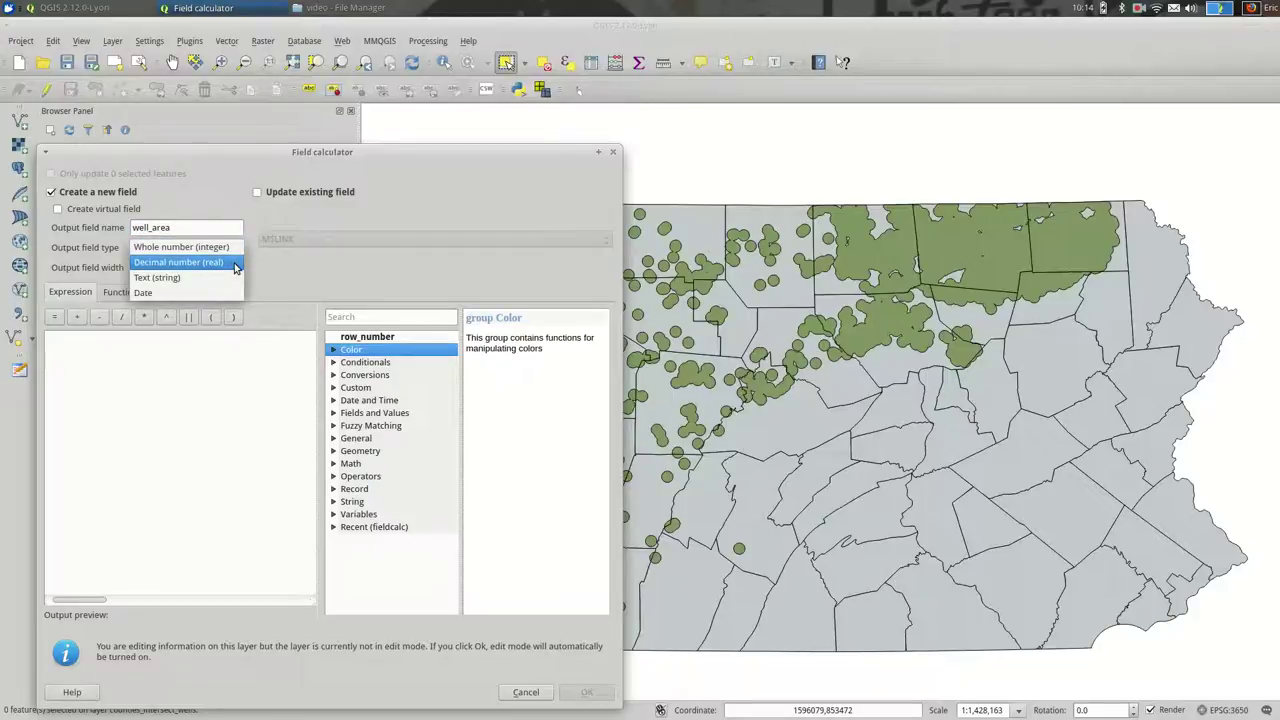
left_click(236, 263)
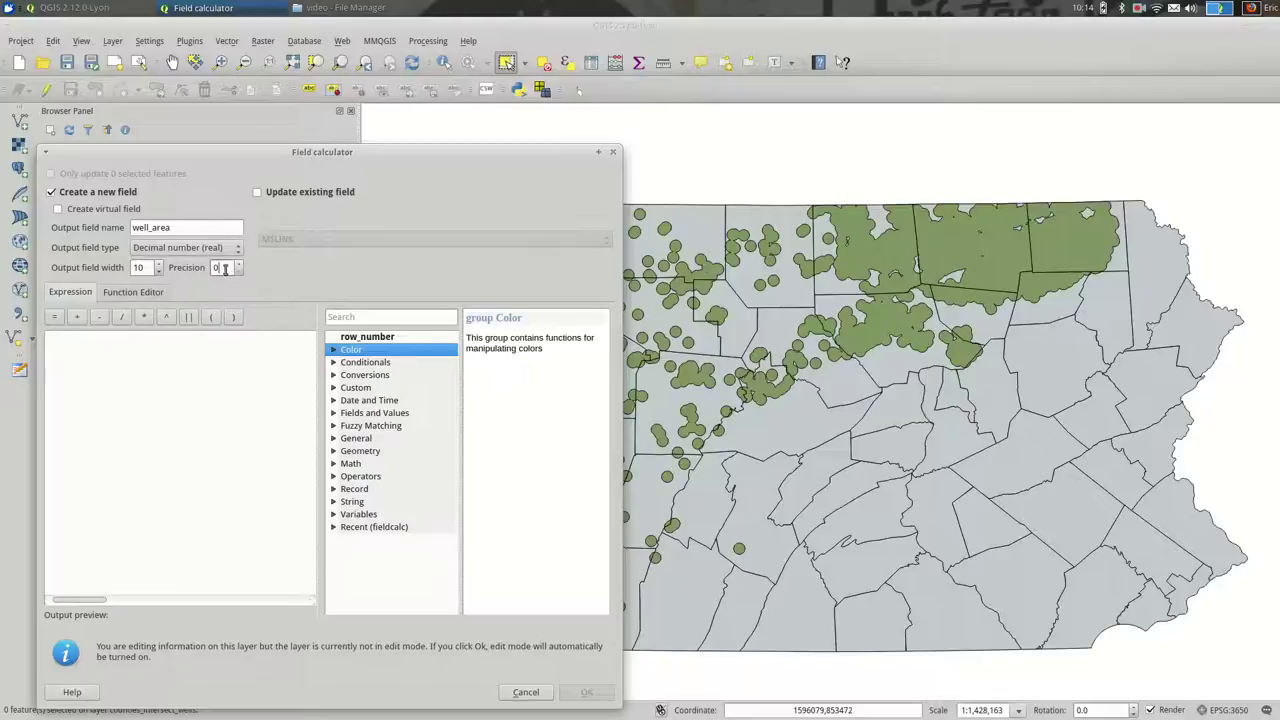
double_click(140, 268)
type("12")
left_click(176, 368)
left_click(334, 451)
double_click(364, 465)
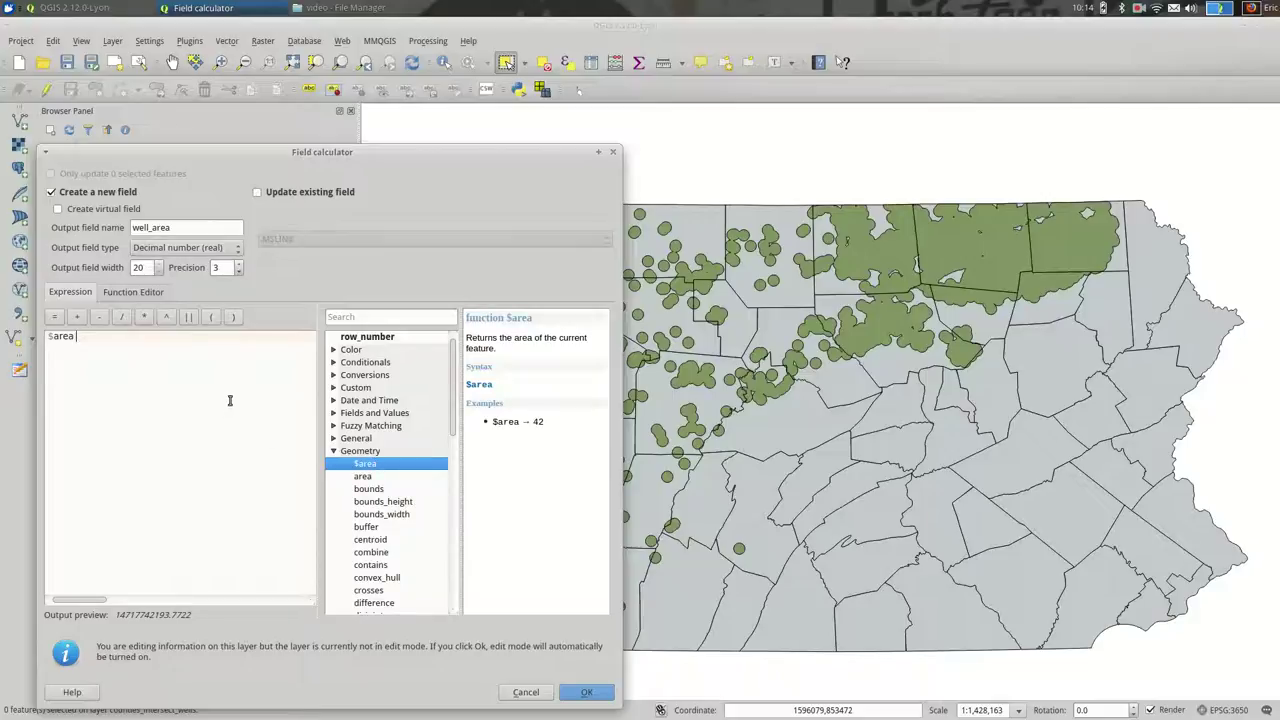
left_click(587, 693)
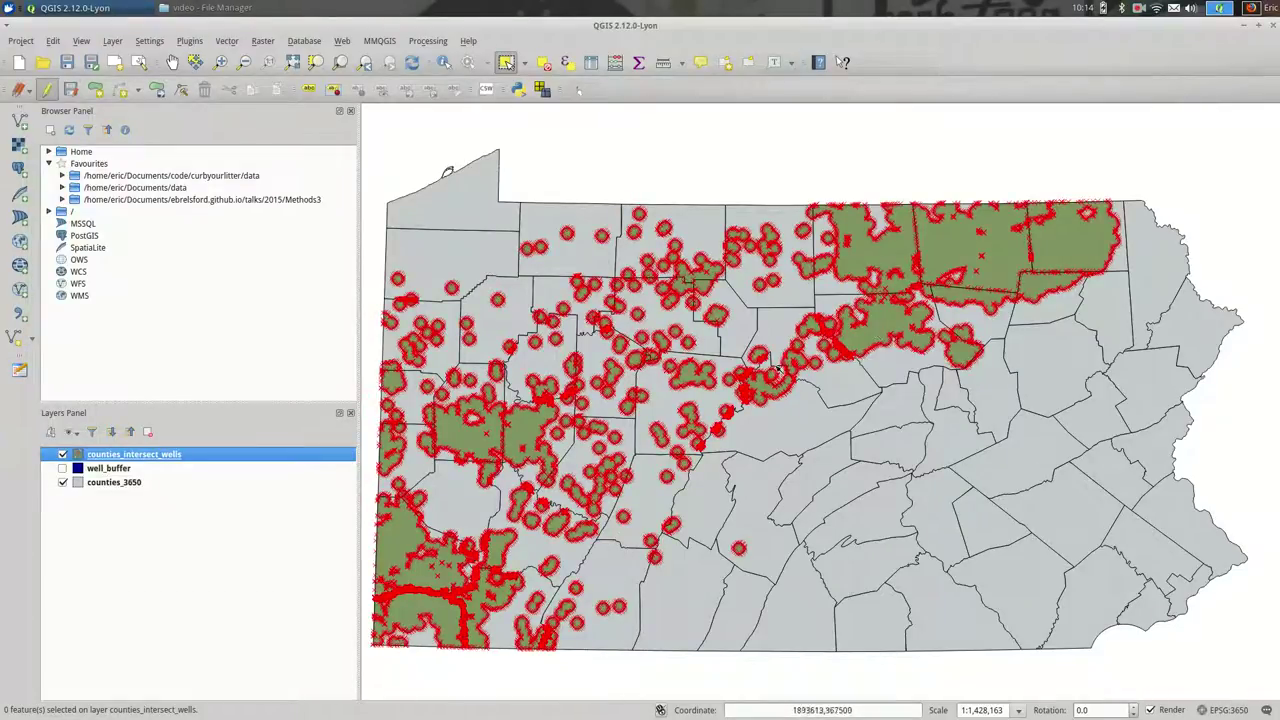
Step: Stop editing, save the layer edits, and open the counties_intersect_wells attribute table
left_click(27, 94)
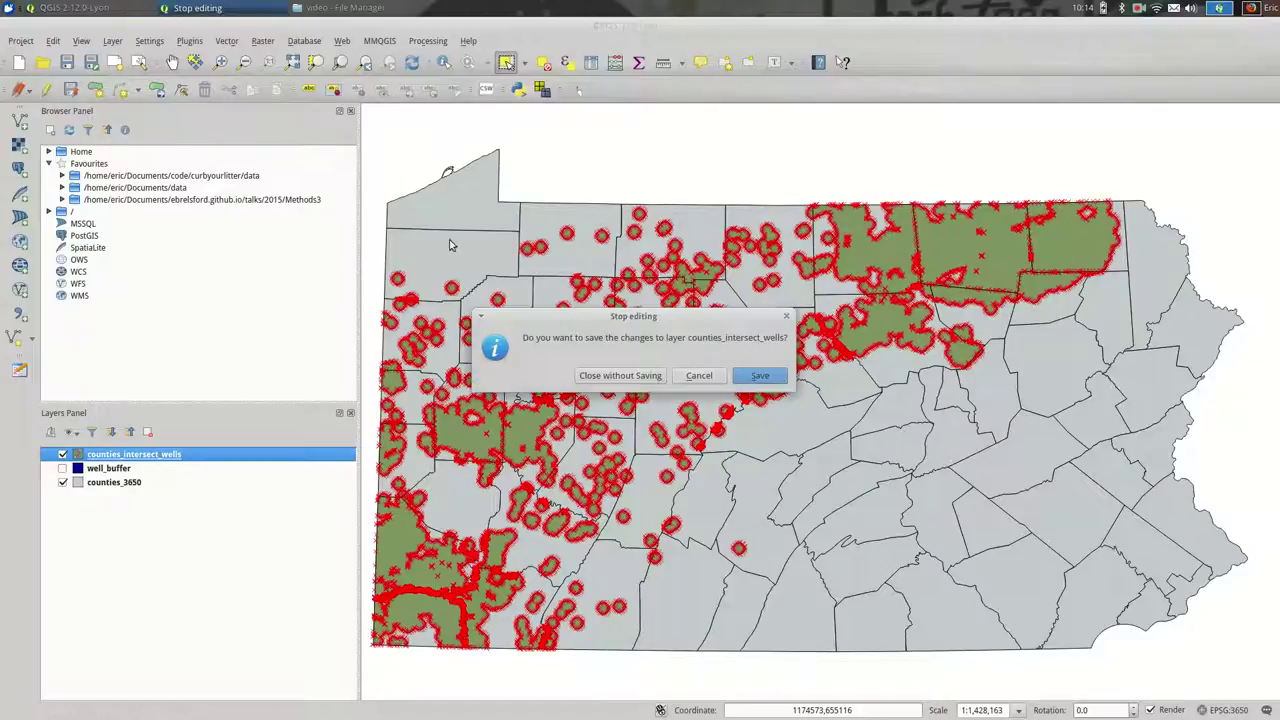
left_click(770, 377)
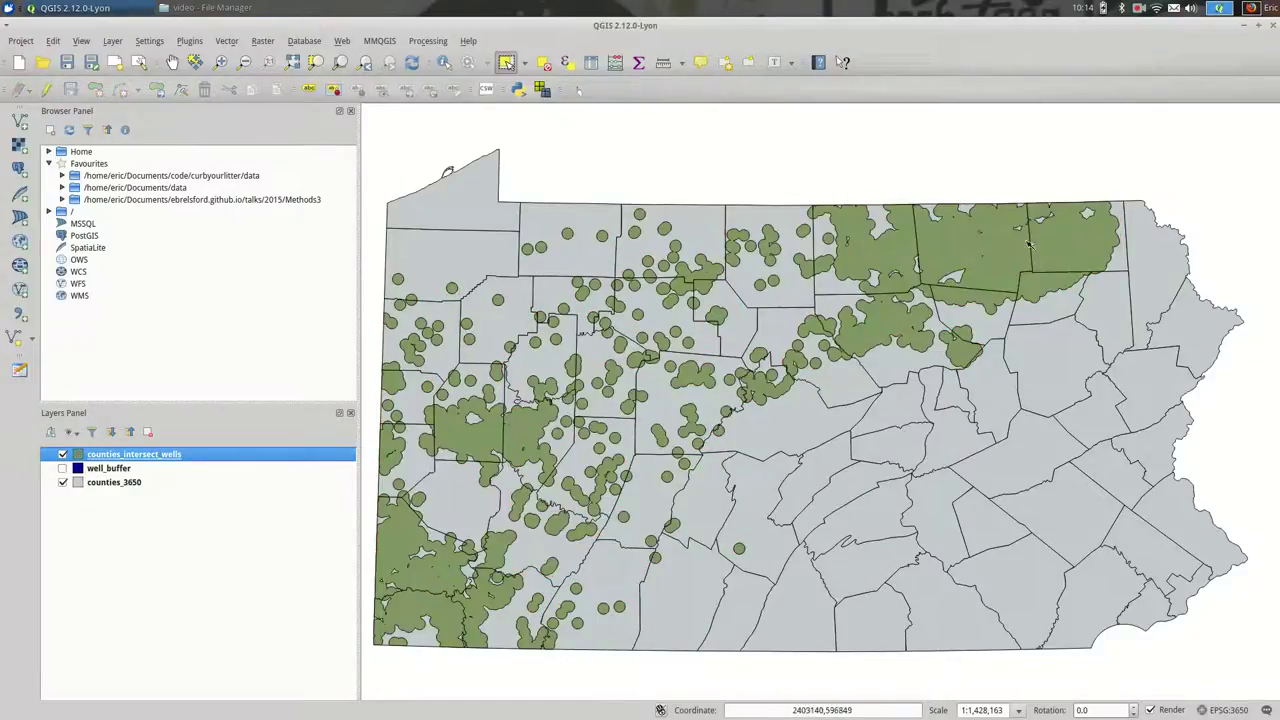
left_click(591, 62)
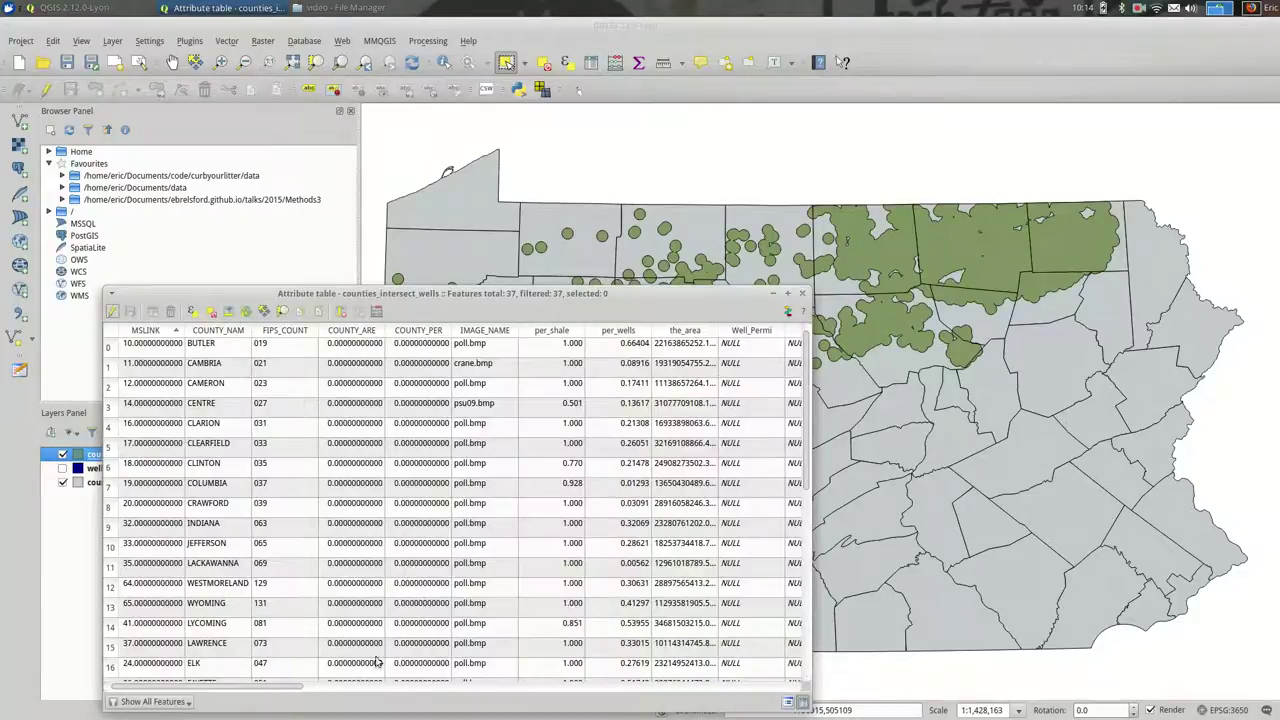
Step: Scroll to well_area, inspect the first two rows' features, then close the table
left_click_drag(252, 687, 745, 687)
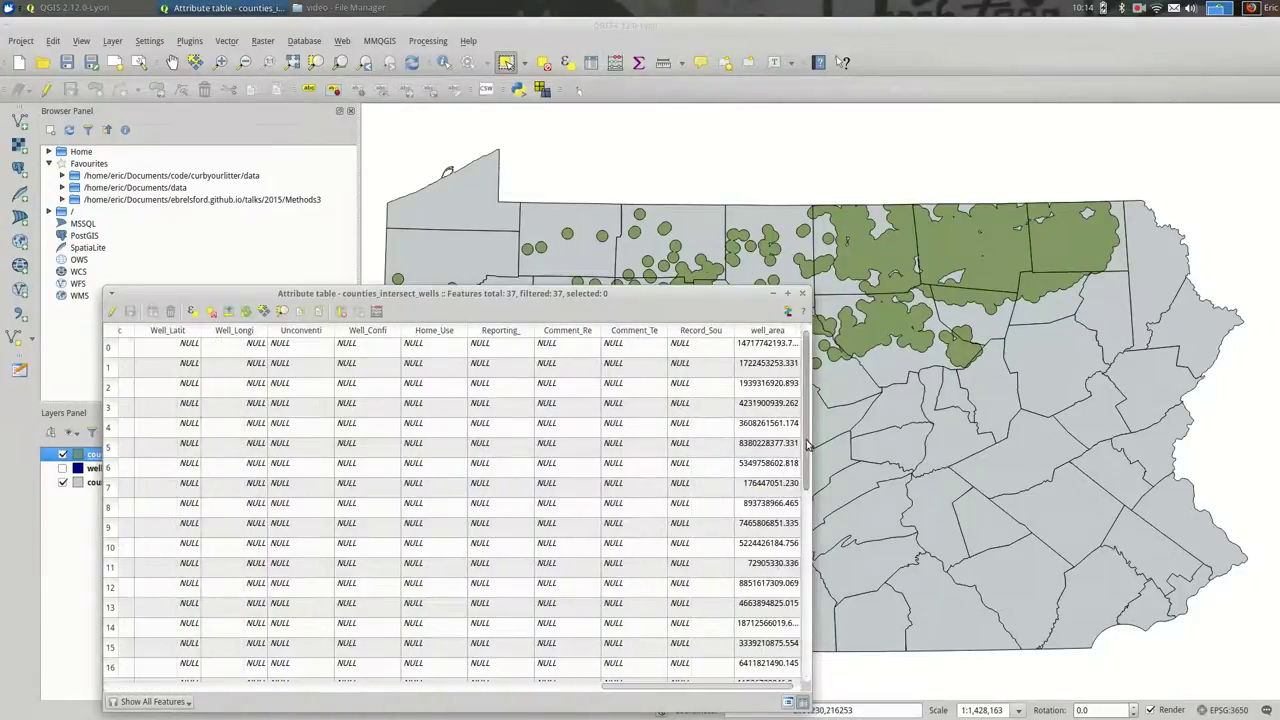
left_click_drag(806, 442, 833, 398)
left_click(112, 350)
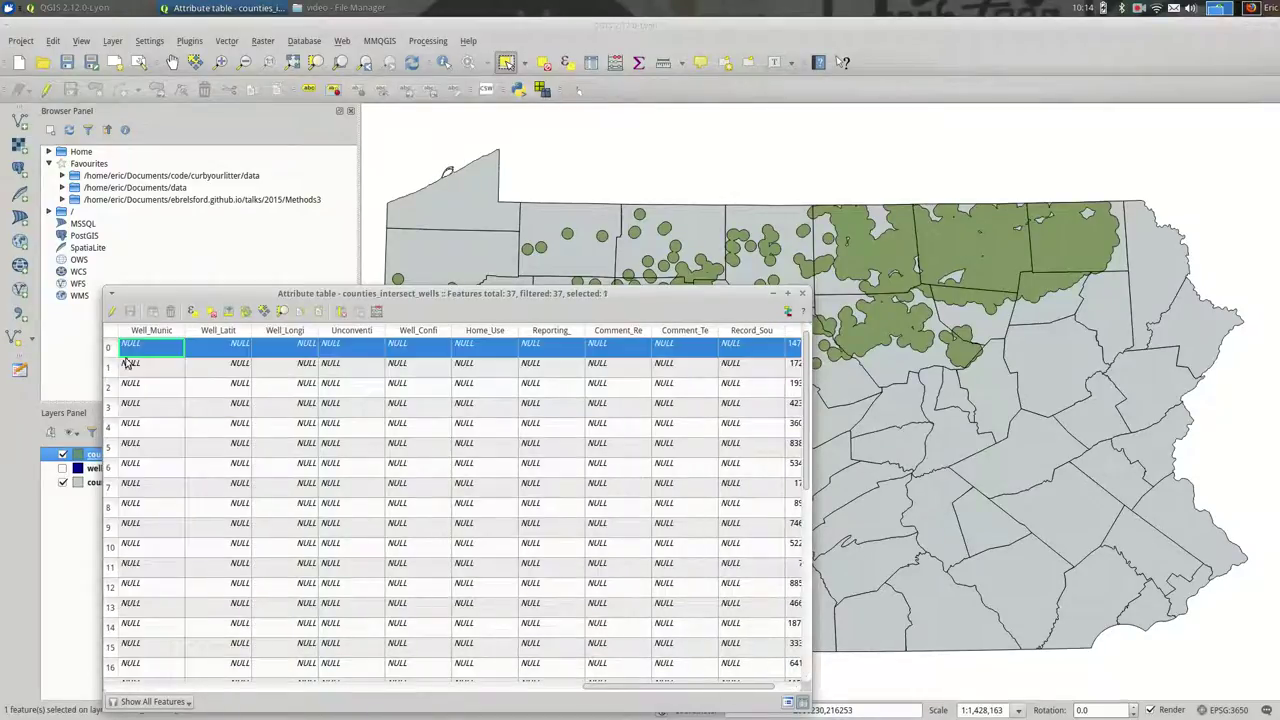
left_click_drag(492, 299, 955, 127)
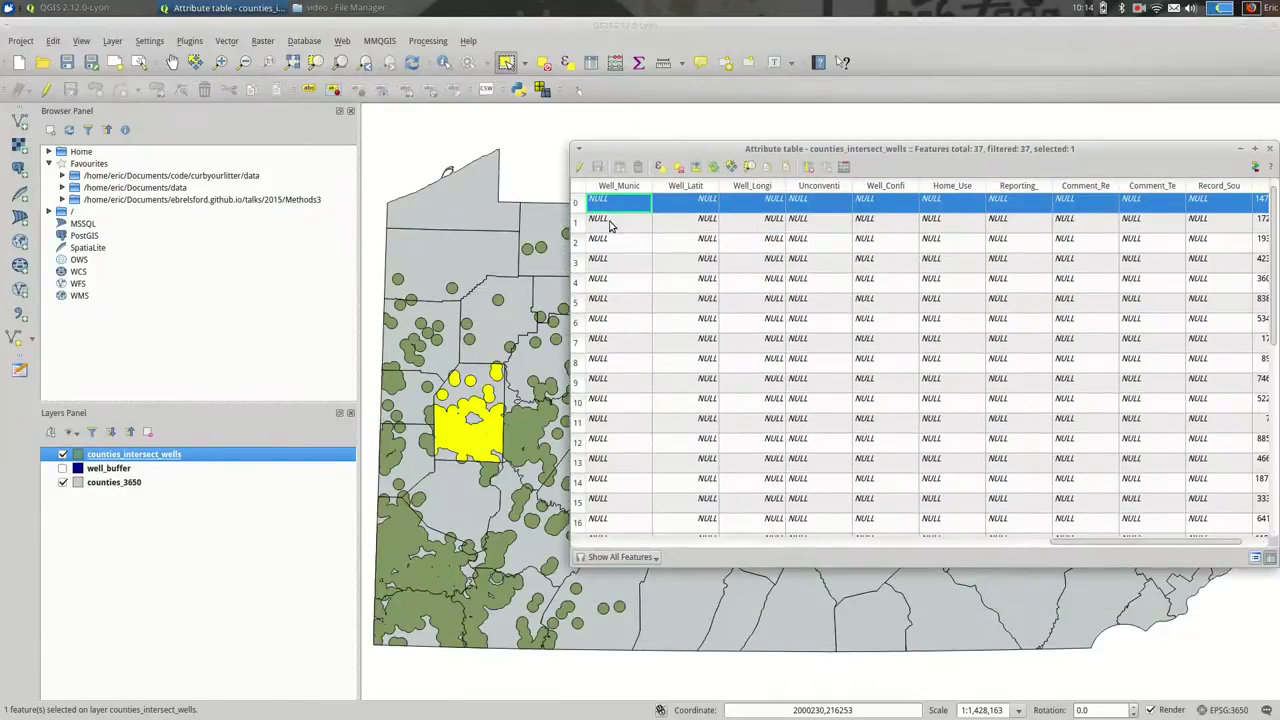
left_click(576, 223)
left_click_drag(735, 150, 216, 40)
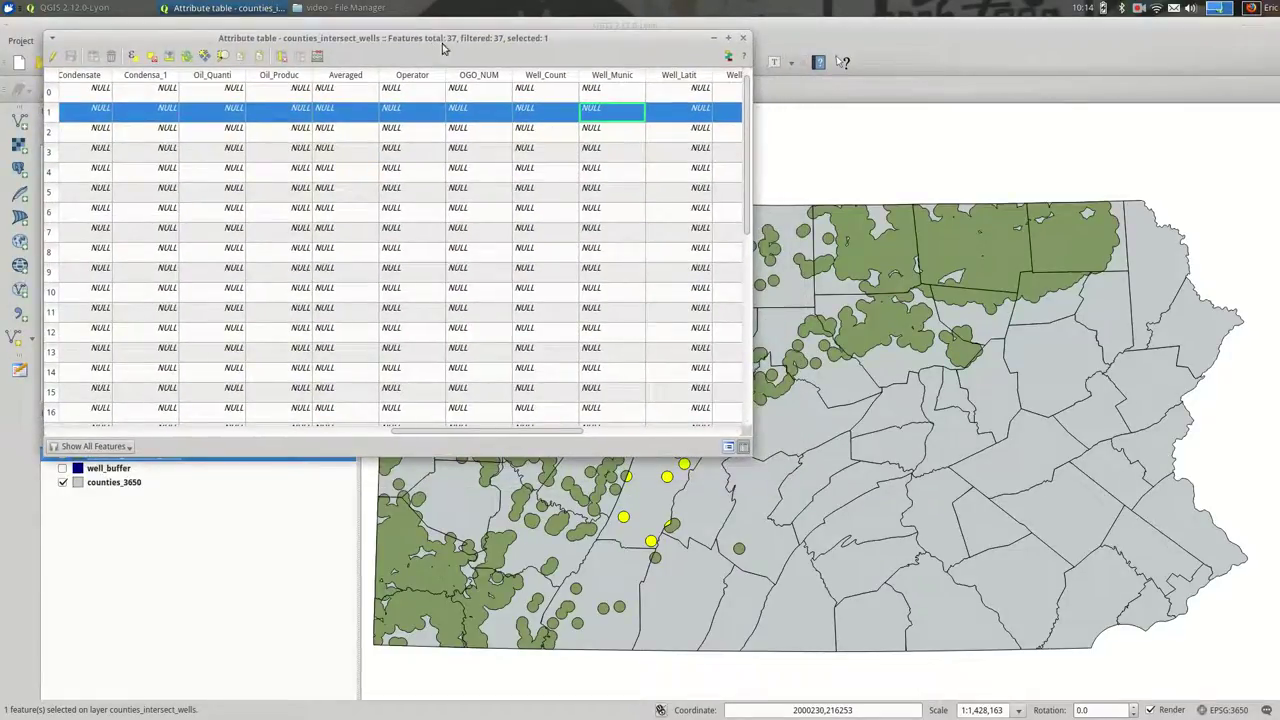
left_click(742, 38)
Step: Review the counties_3650 attribute table
left_click(229, 482)
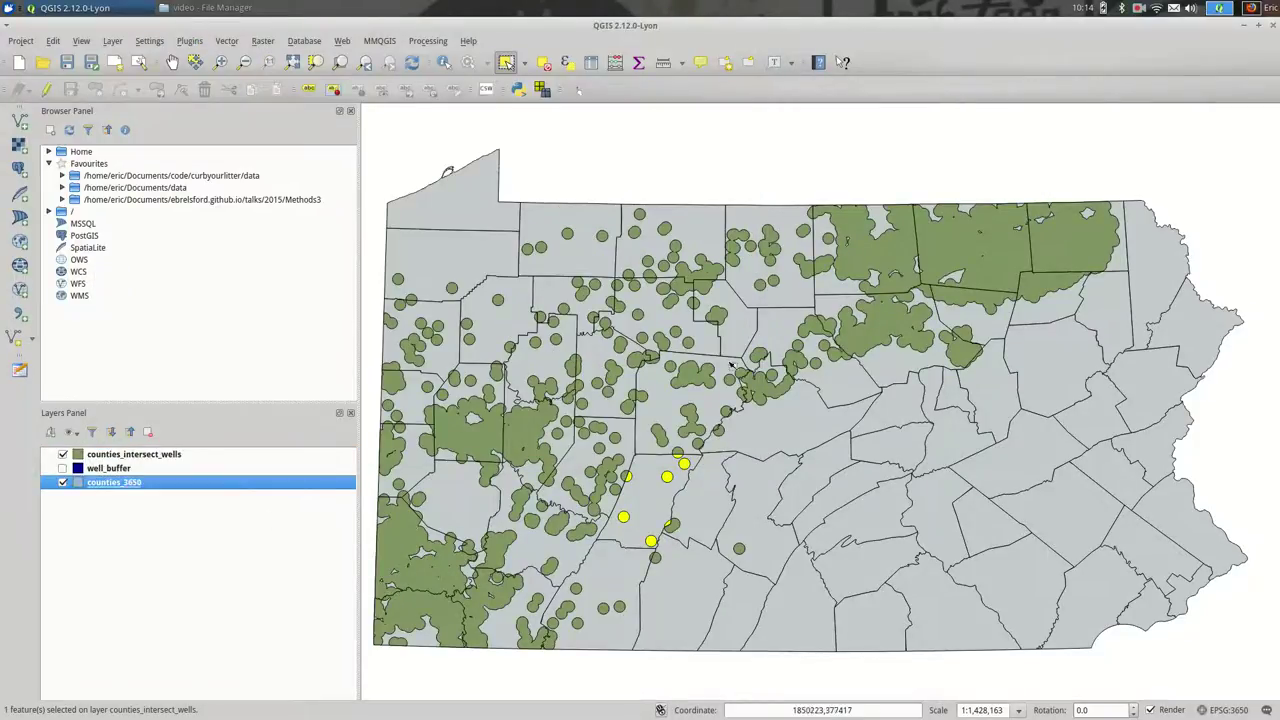
left_click(591, 63)
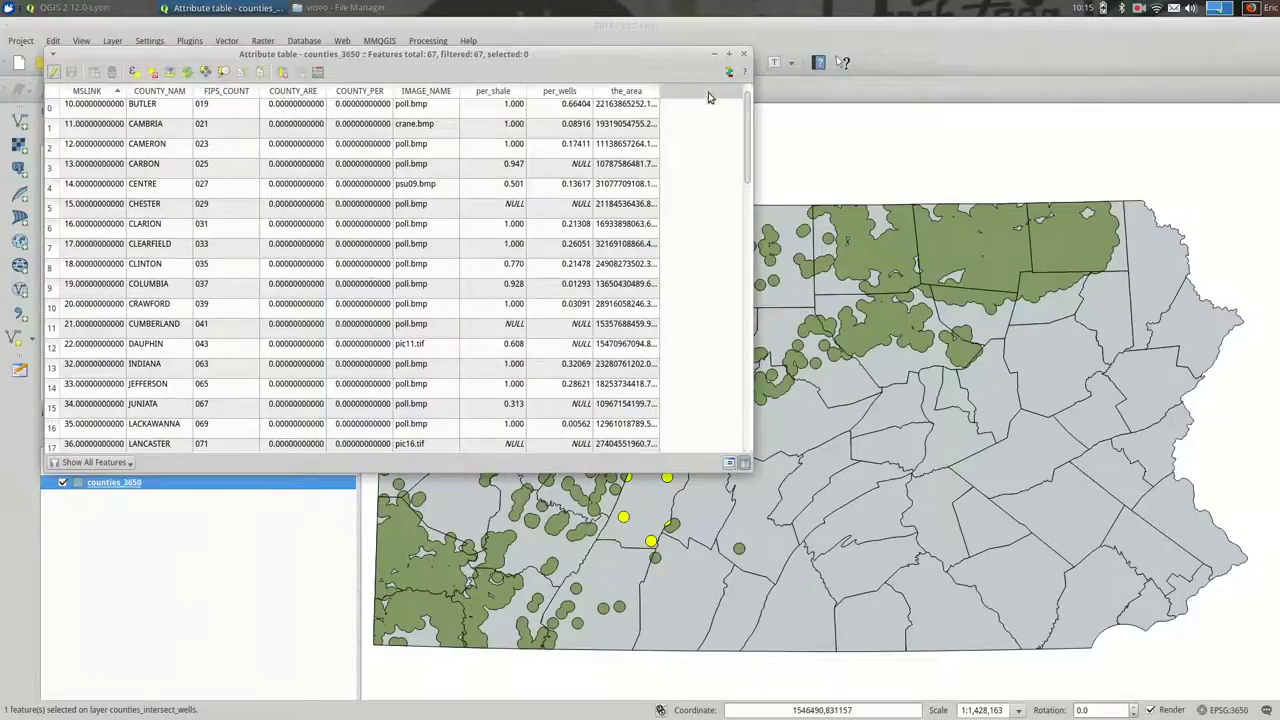
left_click(743, 53)
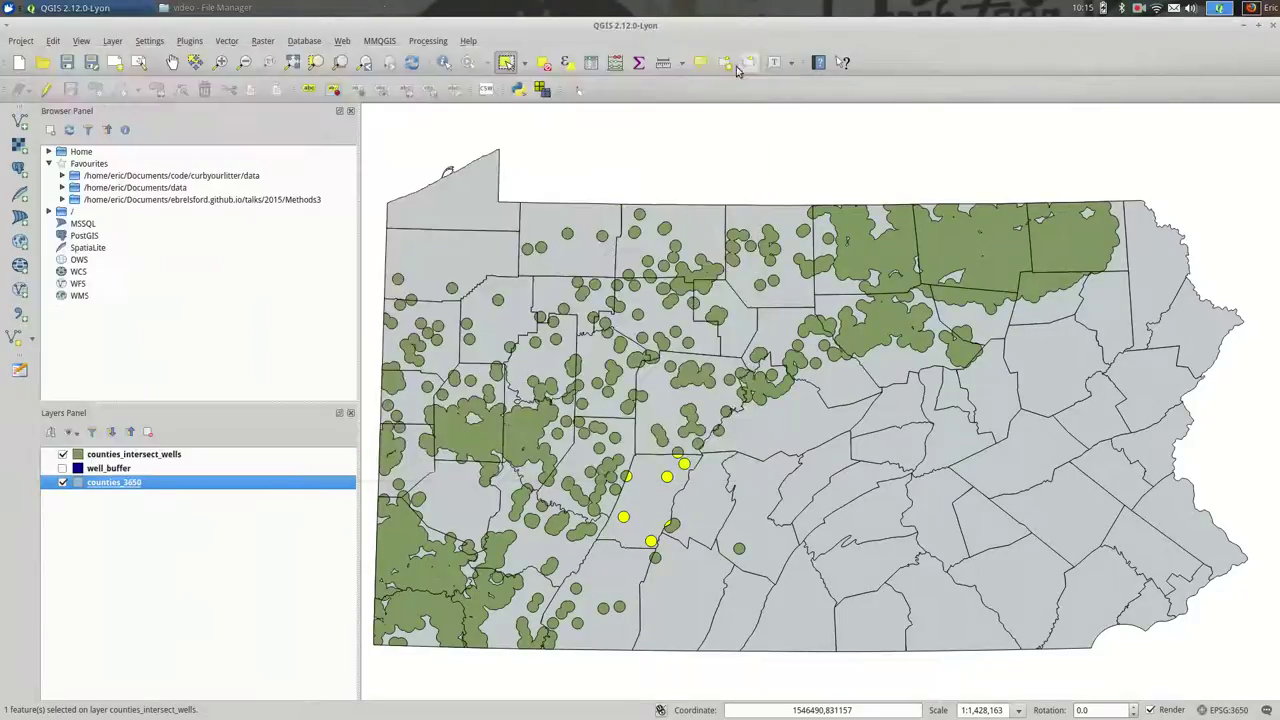
Step: Remove the well_buffer layer from the project
left_click(63, 468)
left_click(208, 467)
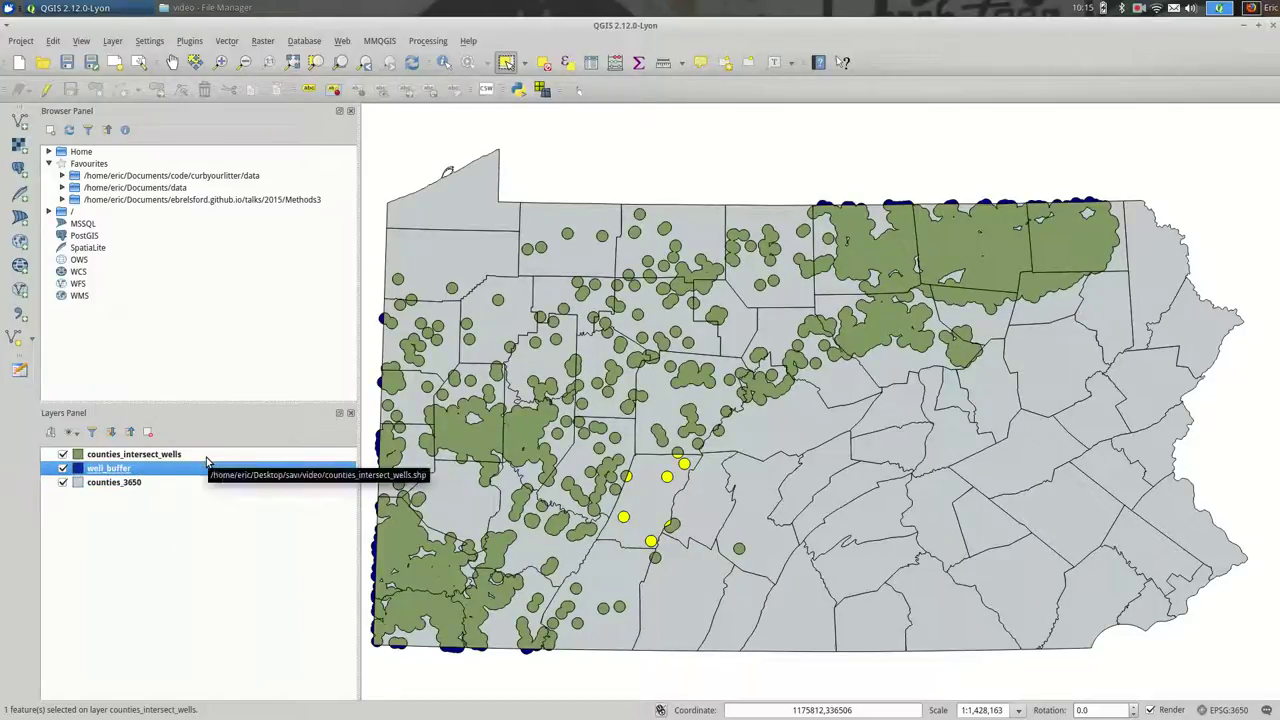
key("ctrl+d")
key("Return")
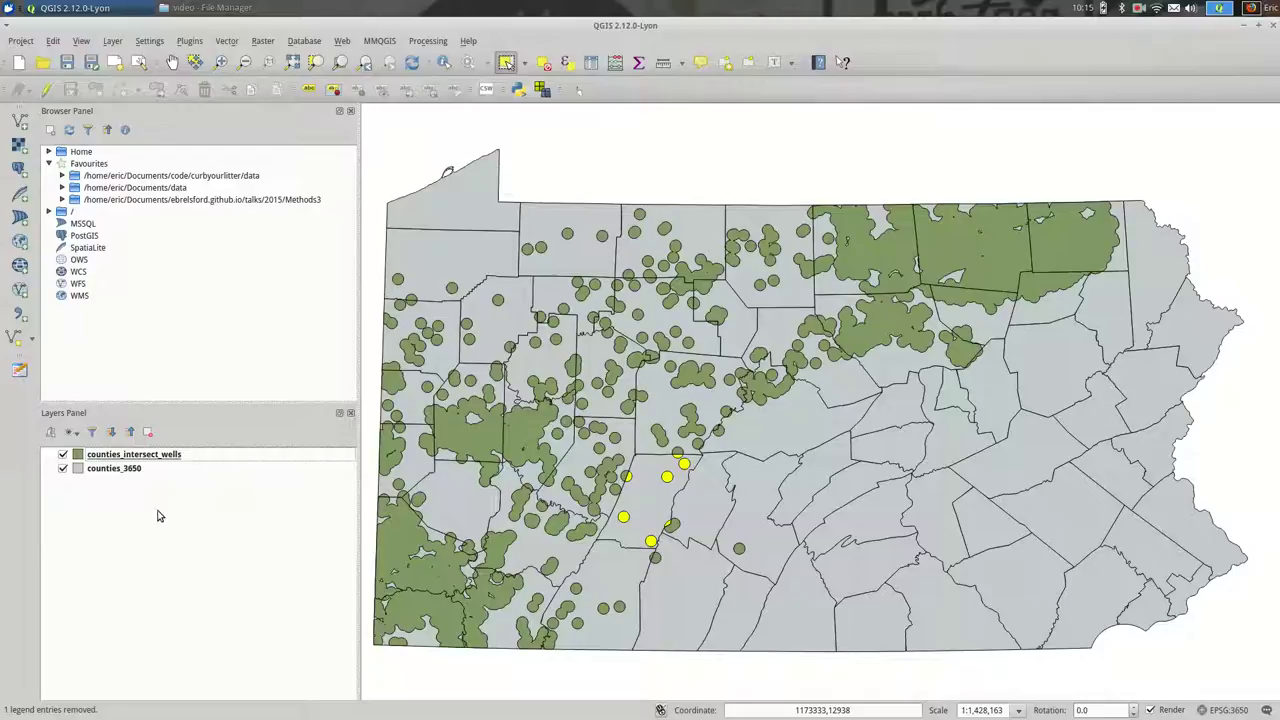
Step: Clear the feature selection and select counties_3650 in the Layers panel
left_click(544, 62)
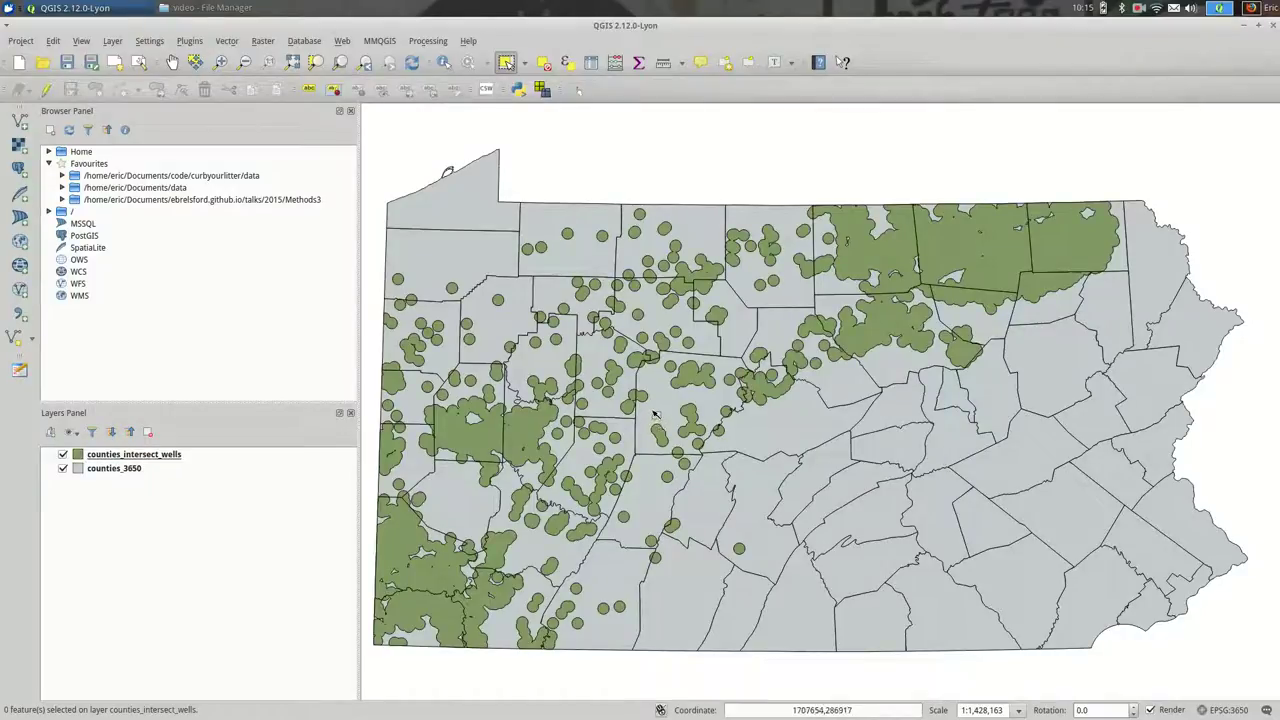
left_click(158, 455)
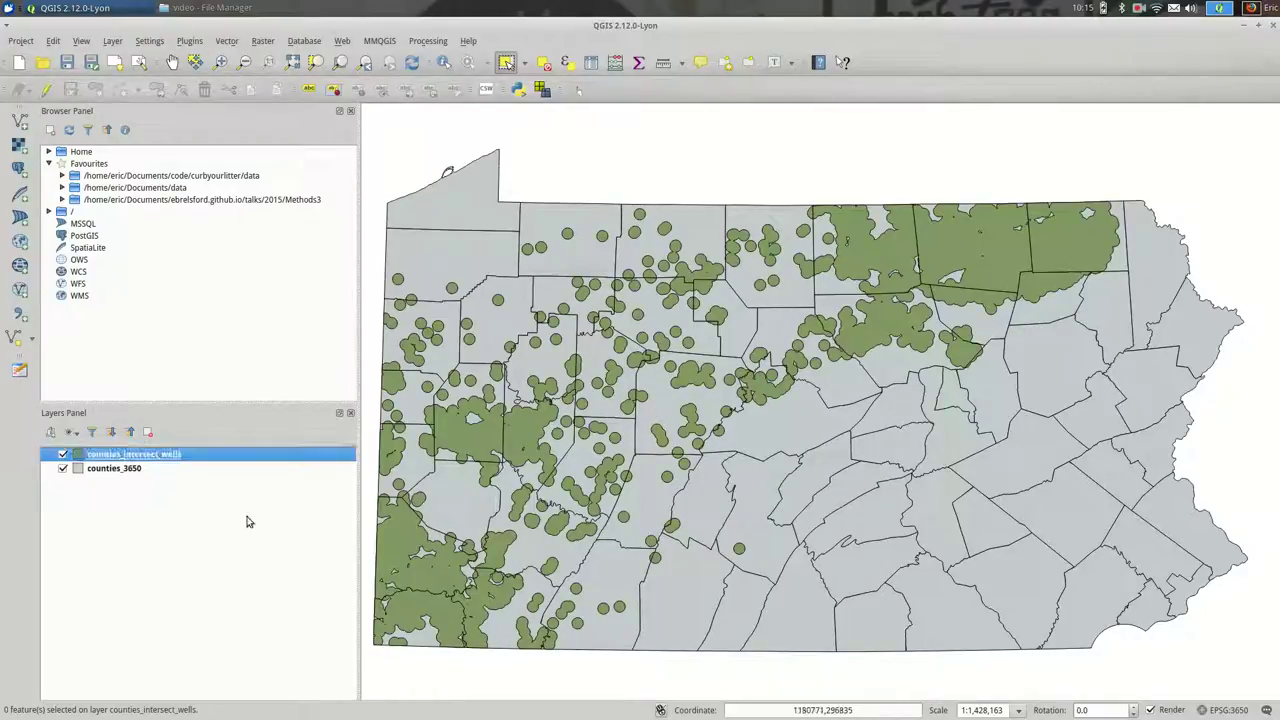
left_click(145, 470)
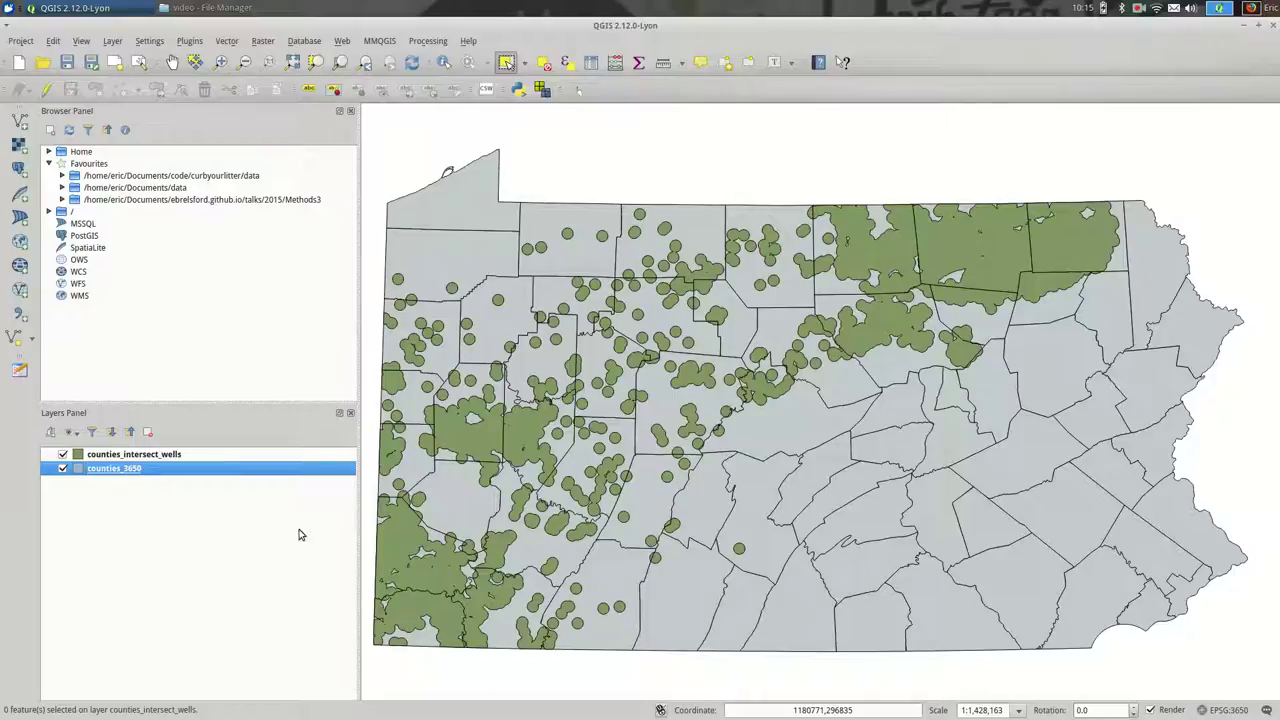
Step: Add a counties_3650 join to counties_intersect_wells, matching COUNTY_NAM to COUNTY_NAM
double_click(182, 470)
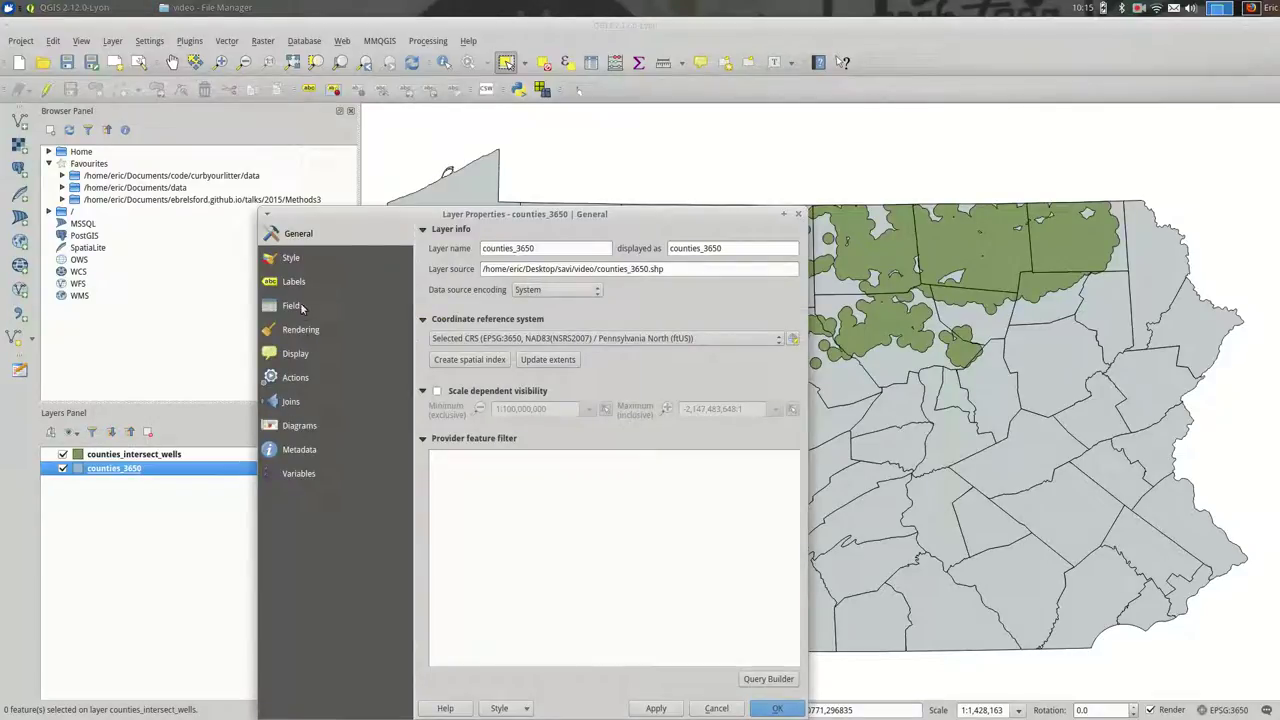
left_click(312, 401)
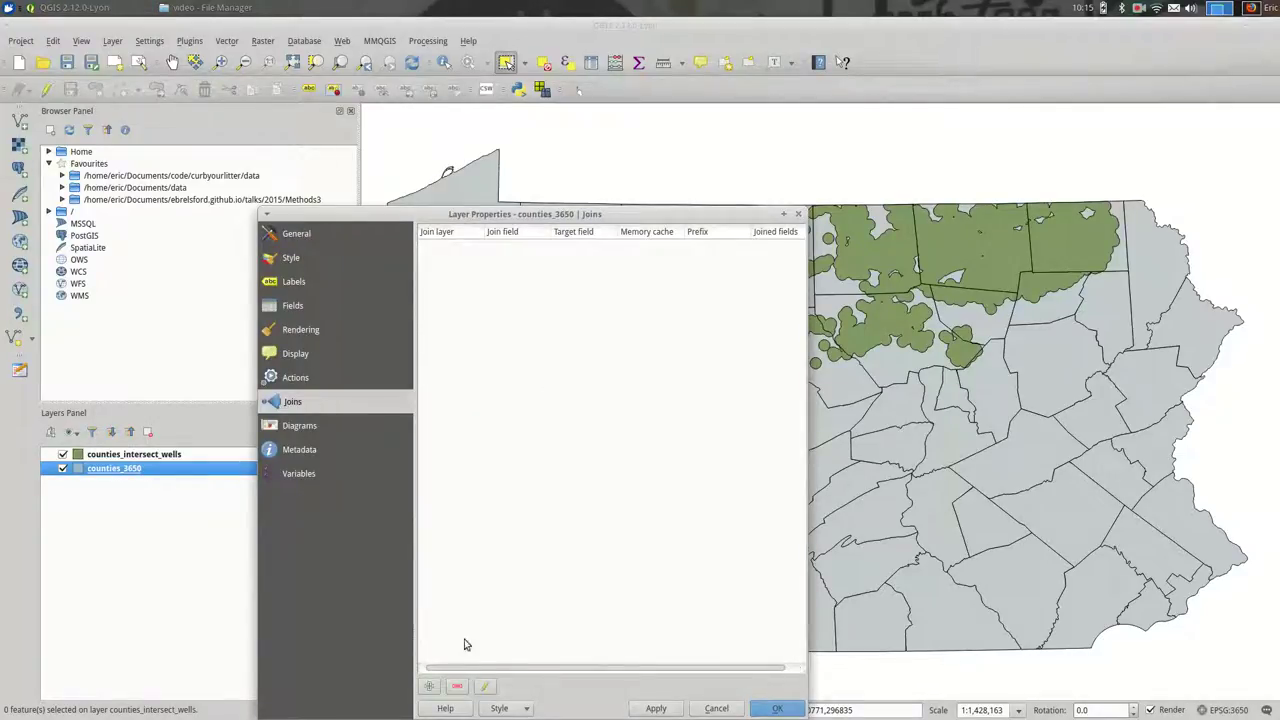
left_click(430, 688)
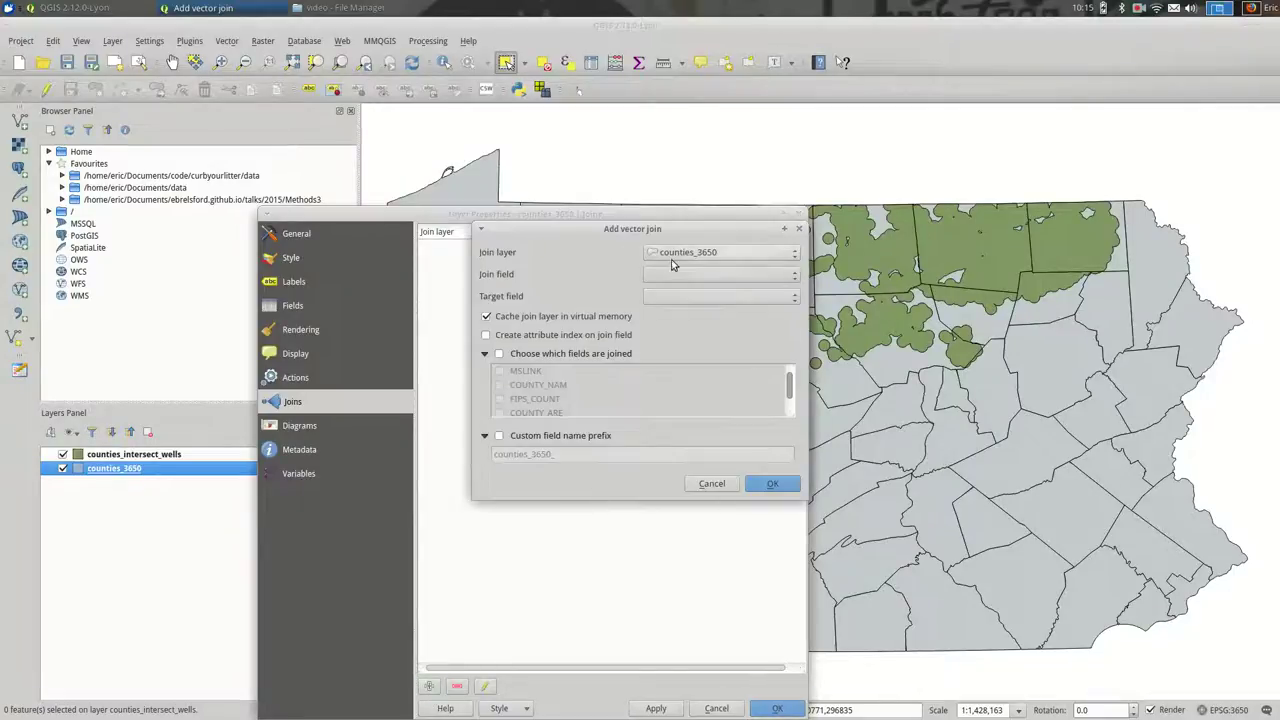
left_click(686, 255)
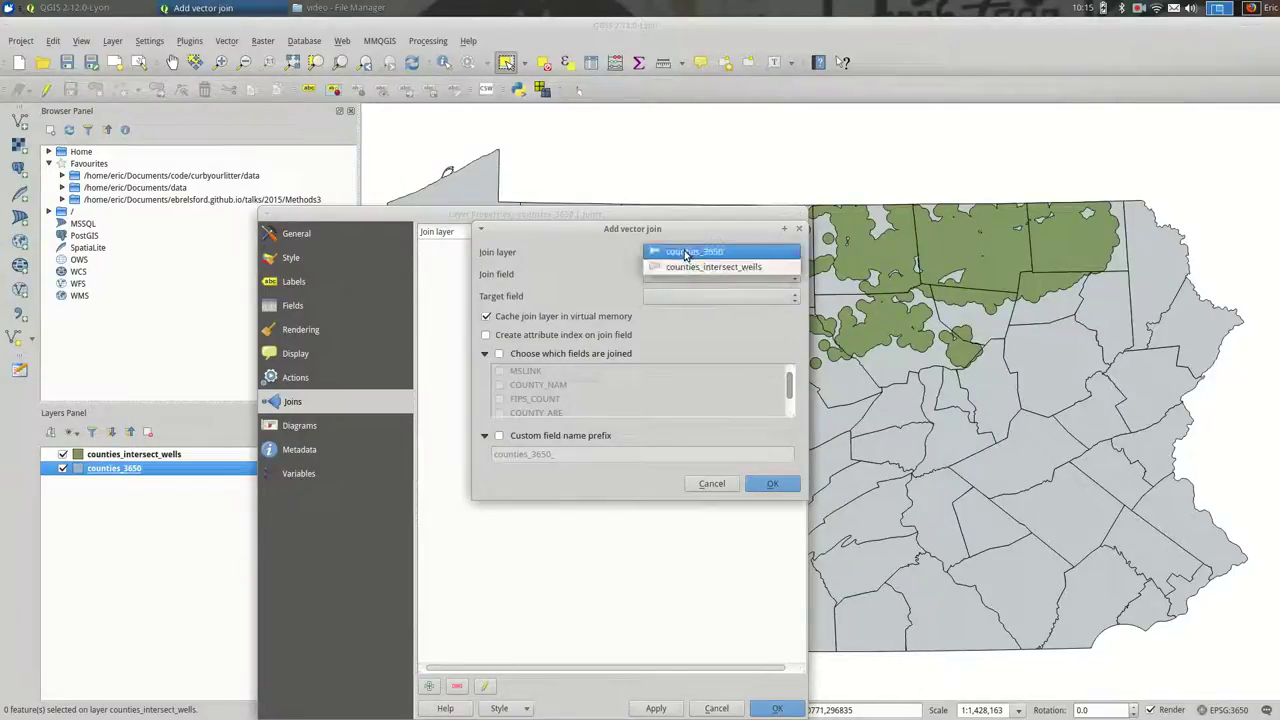
left_click(695, 268)
left_click(700, 275)
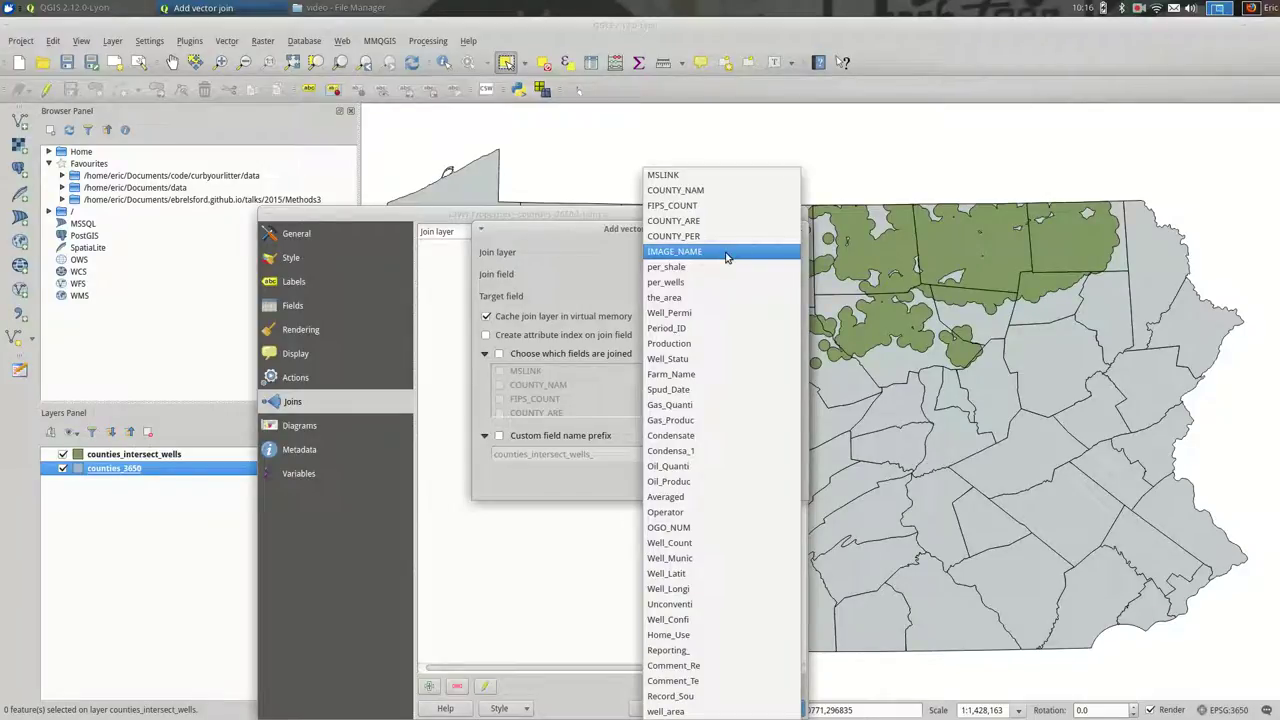
left_click(724, 190)
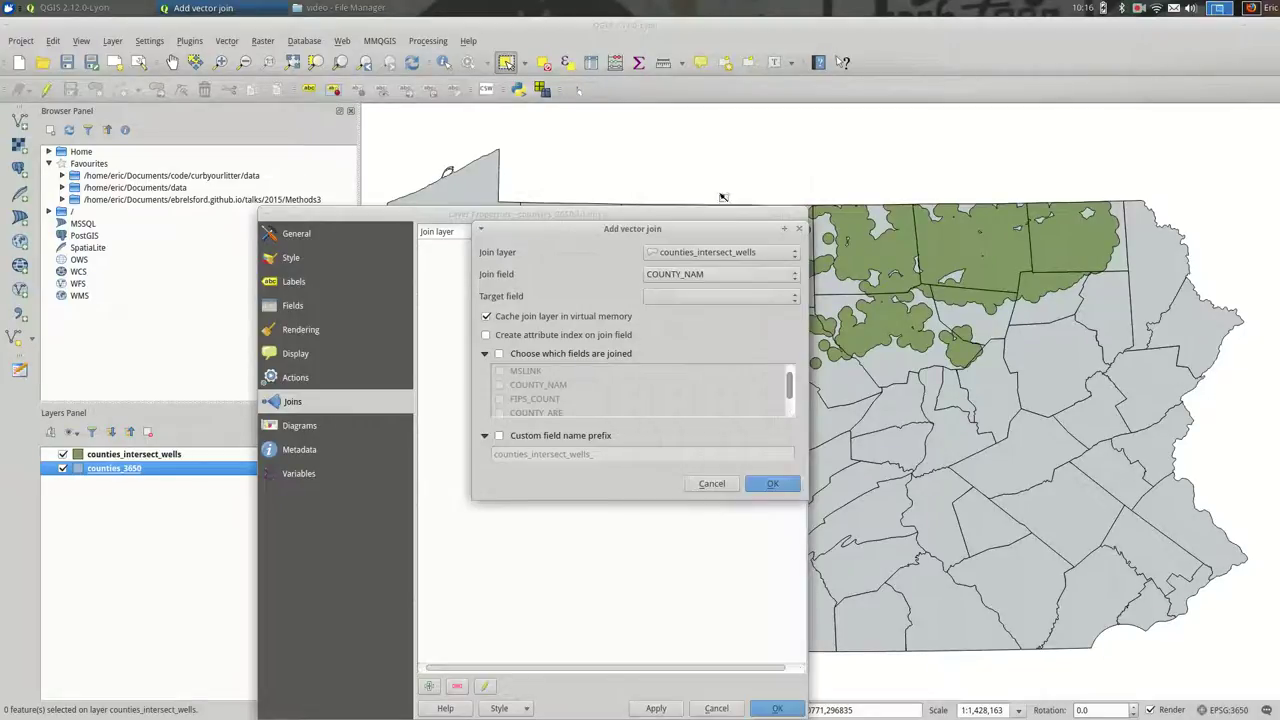
left_click(733, 296)
left_click(718, 309)
Step: Limit the join to well_area with an empty custom prefix, and confirm
left_click(582, 355)
scroll(790, 390, "down", 4)
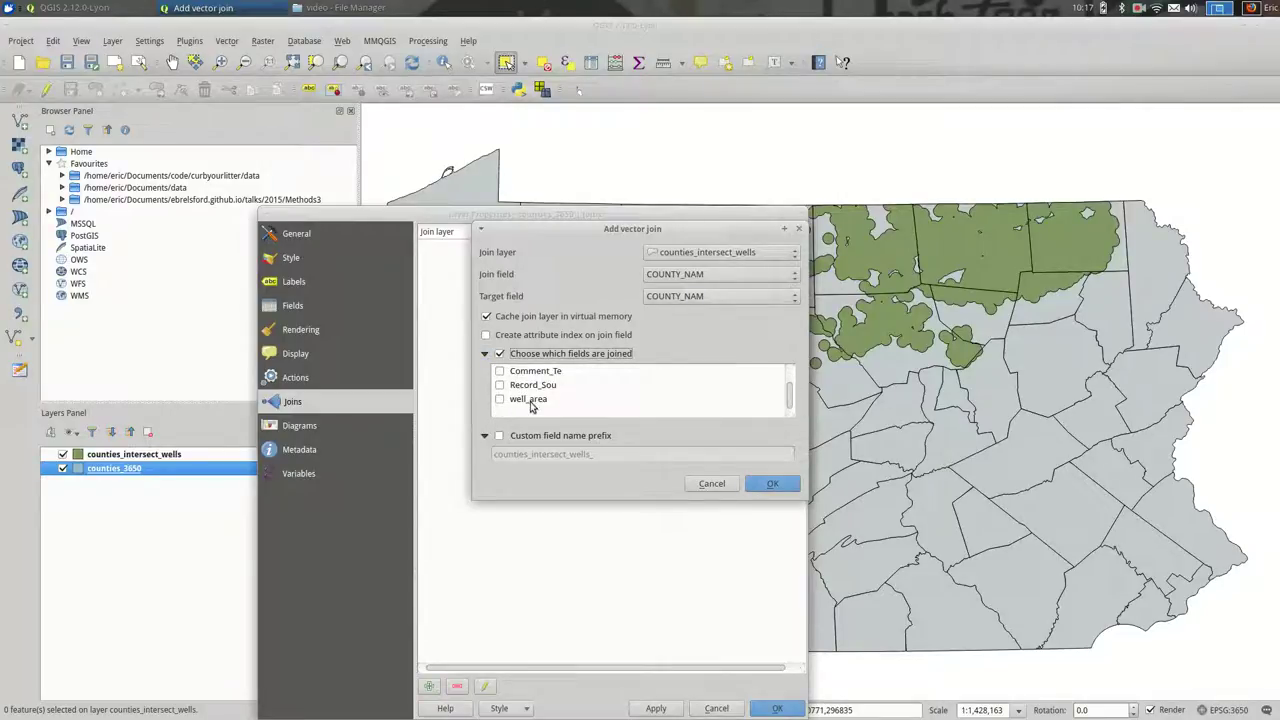
left_click(530, 402)
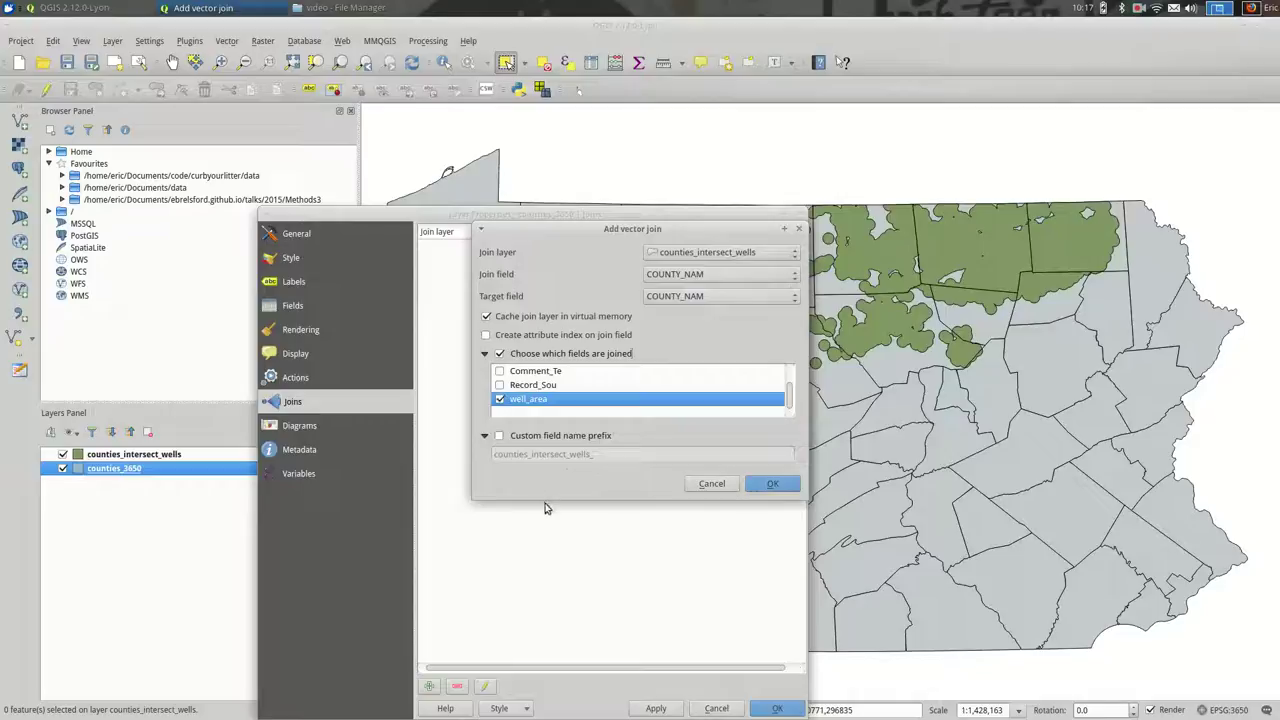
left_click(499, 439)
left_click_drag(681, 454, 350, 492)
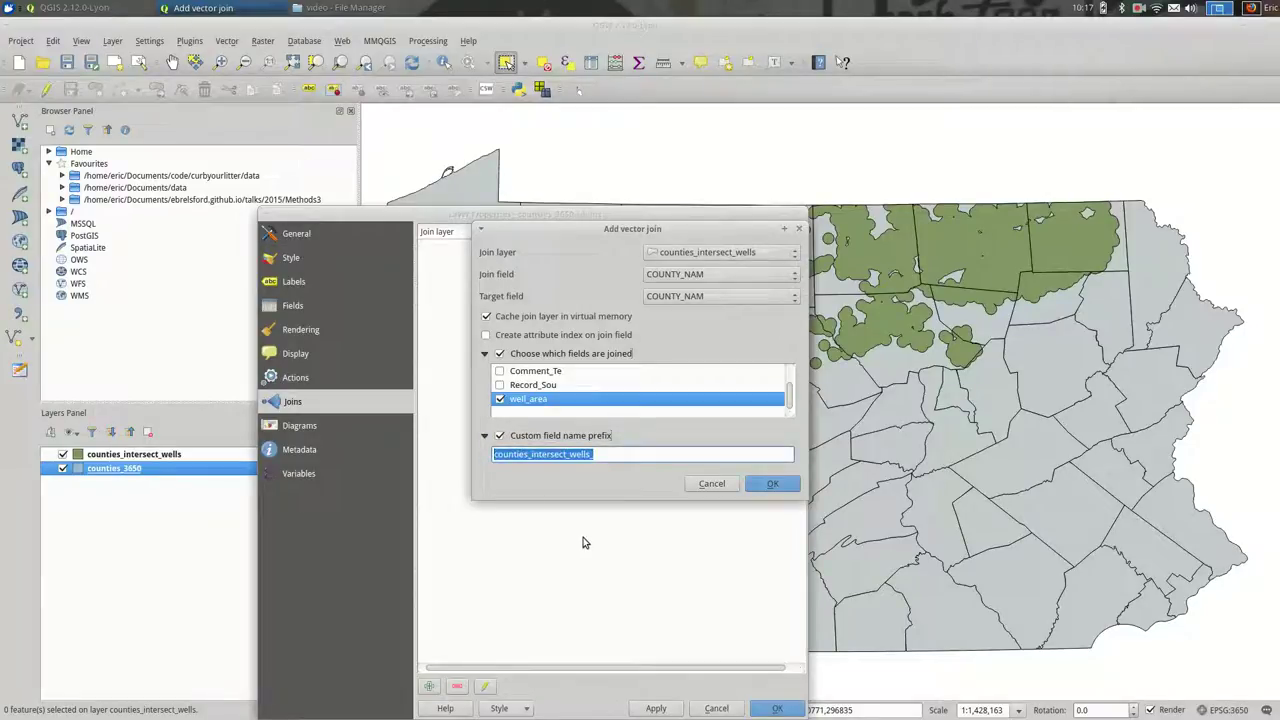
key("BackSpace")
left_click(773, 483)
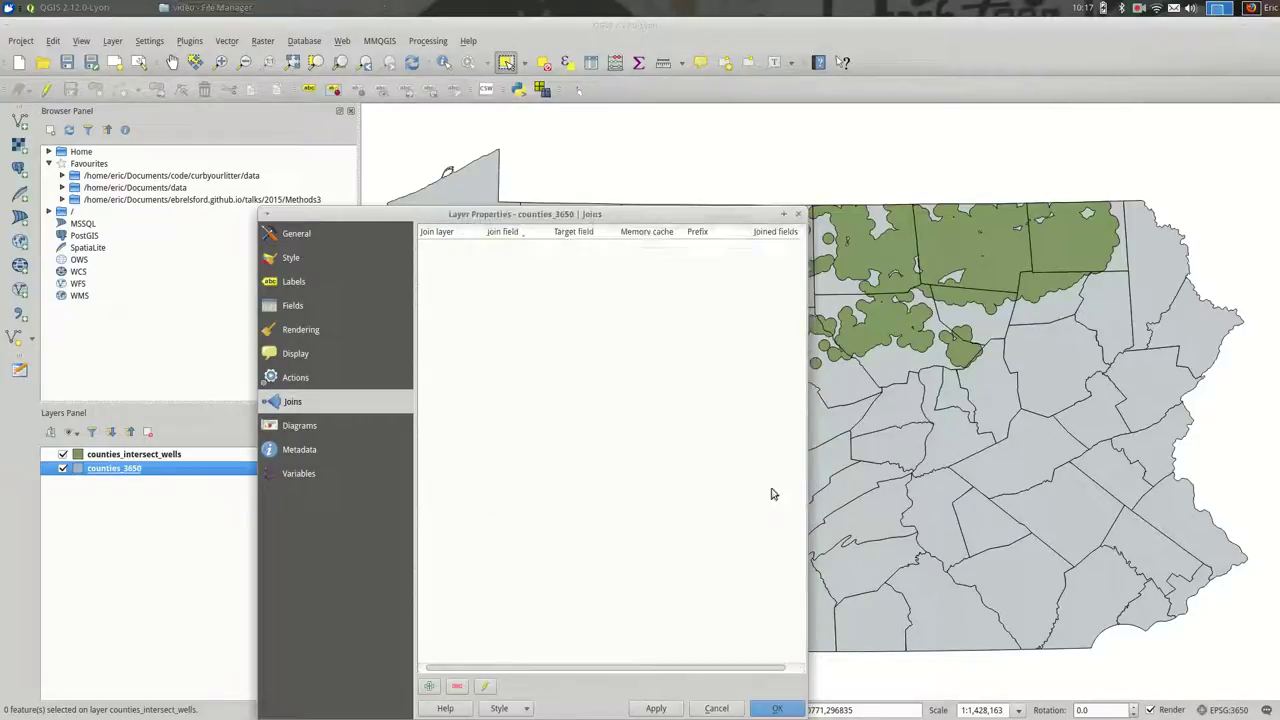
left_click(778, 708)
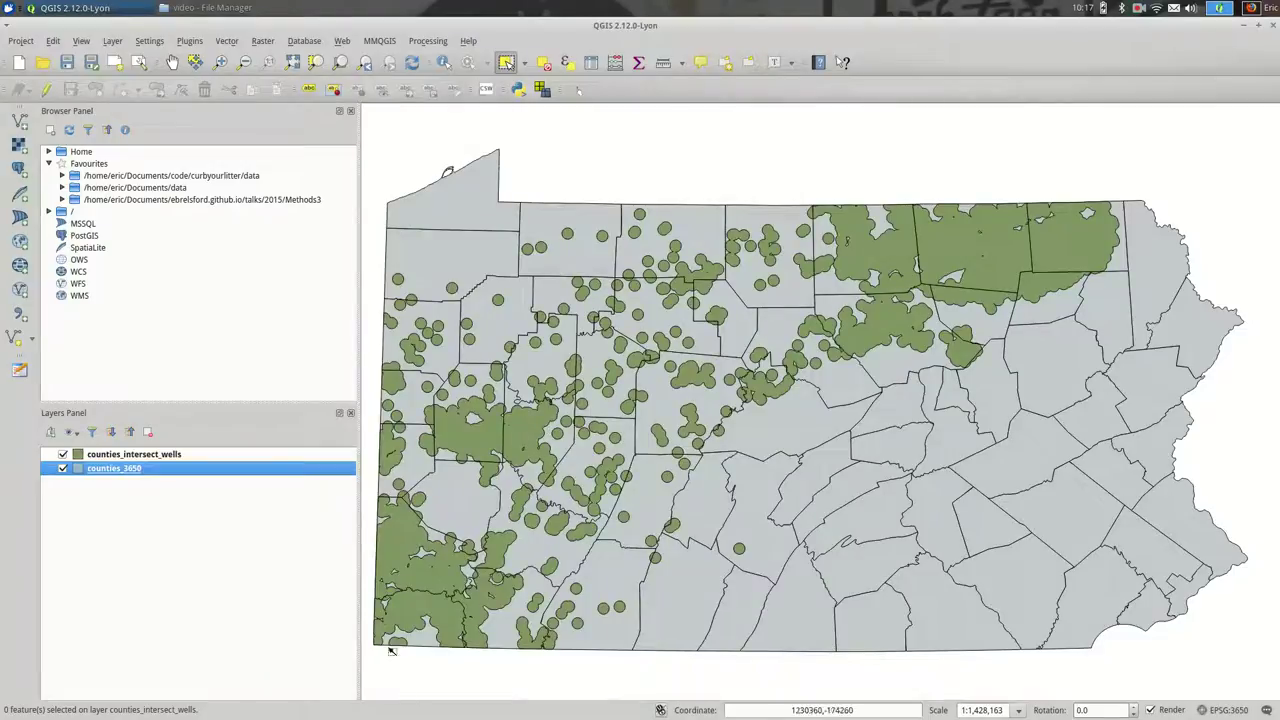
left_click(591, 62)
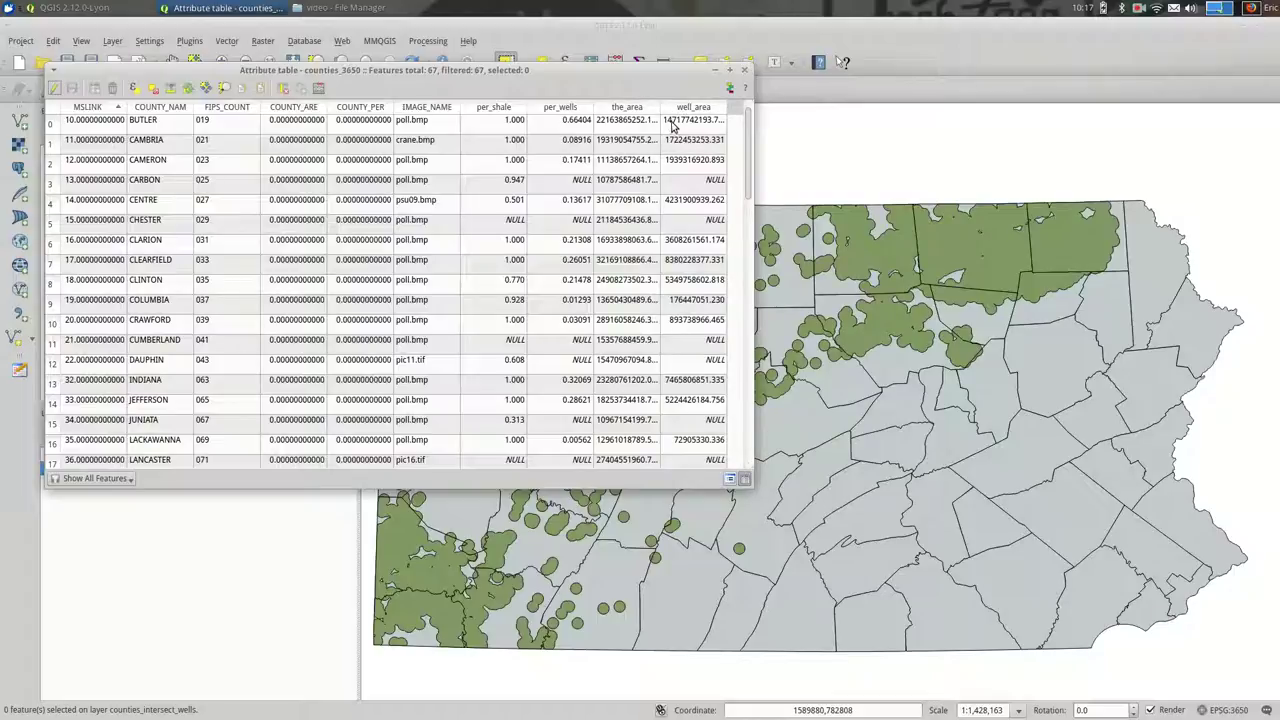
left_click_drag(748, 131, 766, 398)
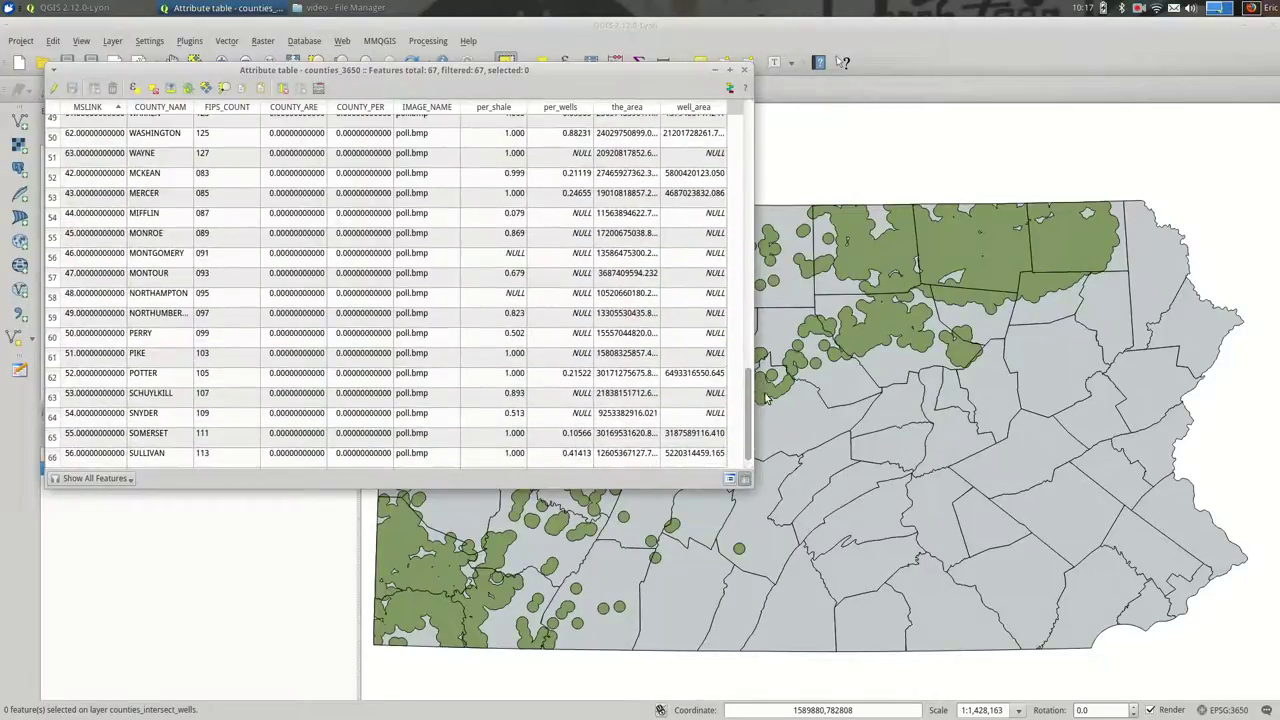
left_click_drag(52, 214, 60, 356)
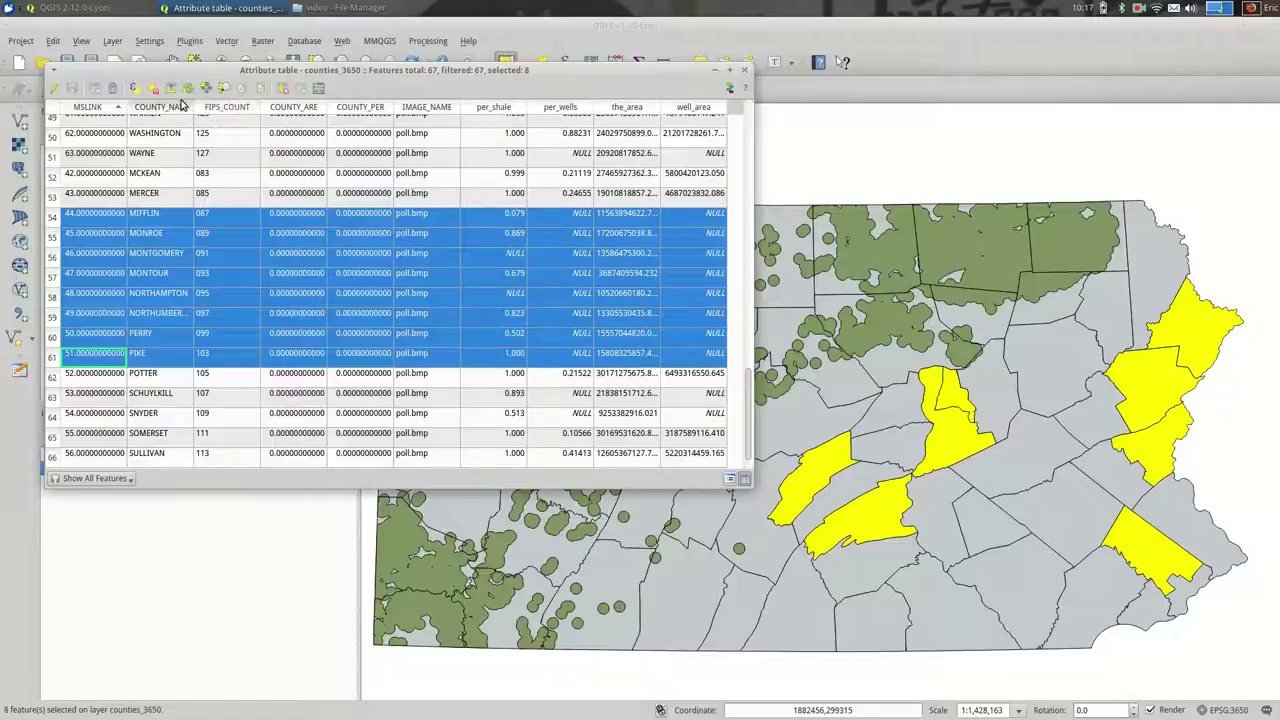
left_click(150, 89)
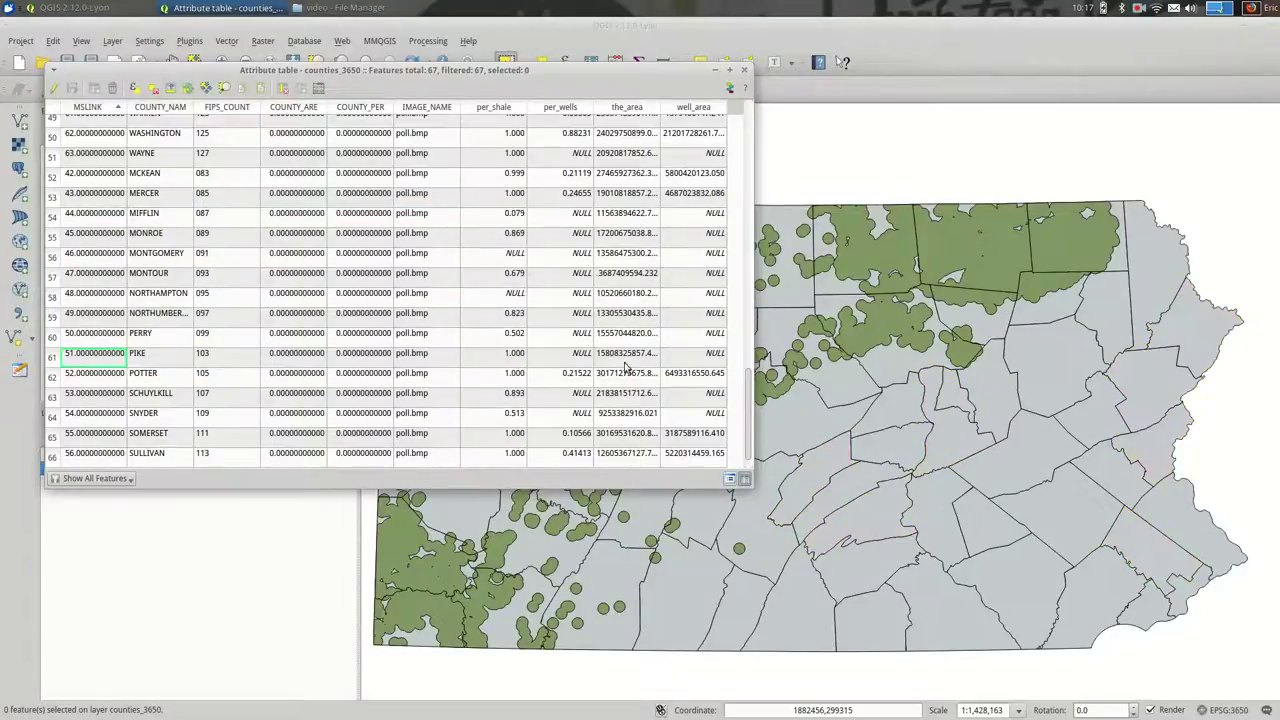
left_click(695, 108)
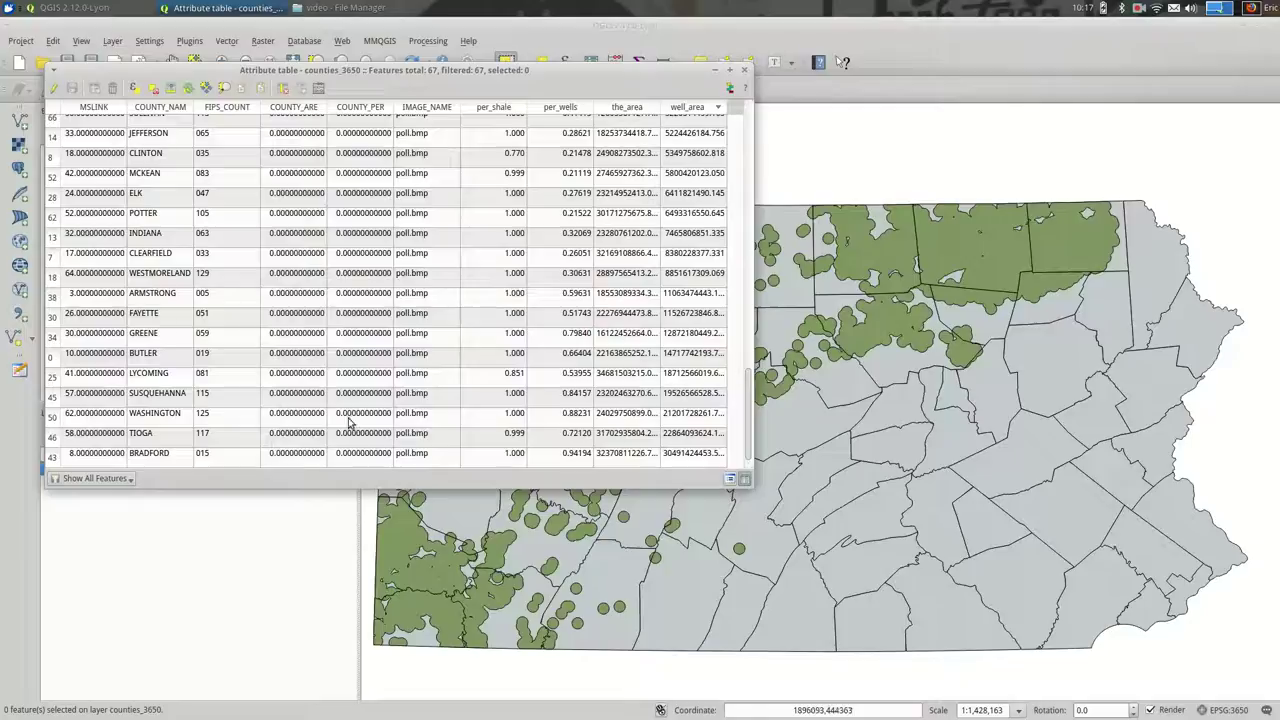
left_click(54, 456)
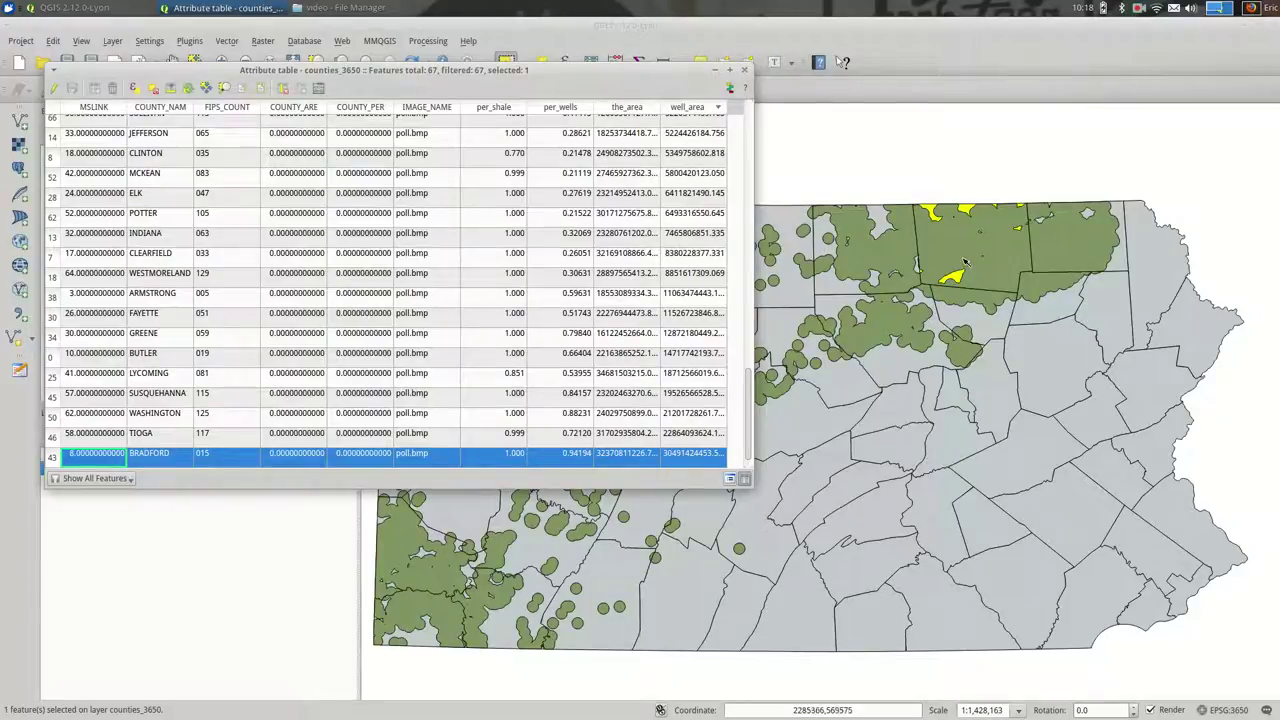
left_click(52, 435)
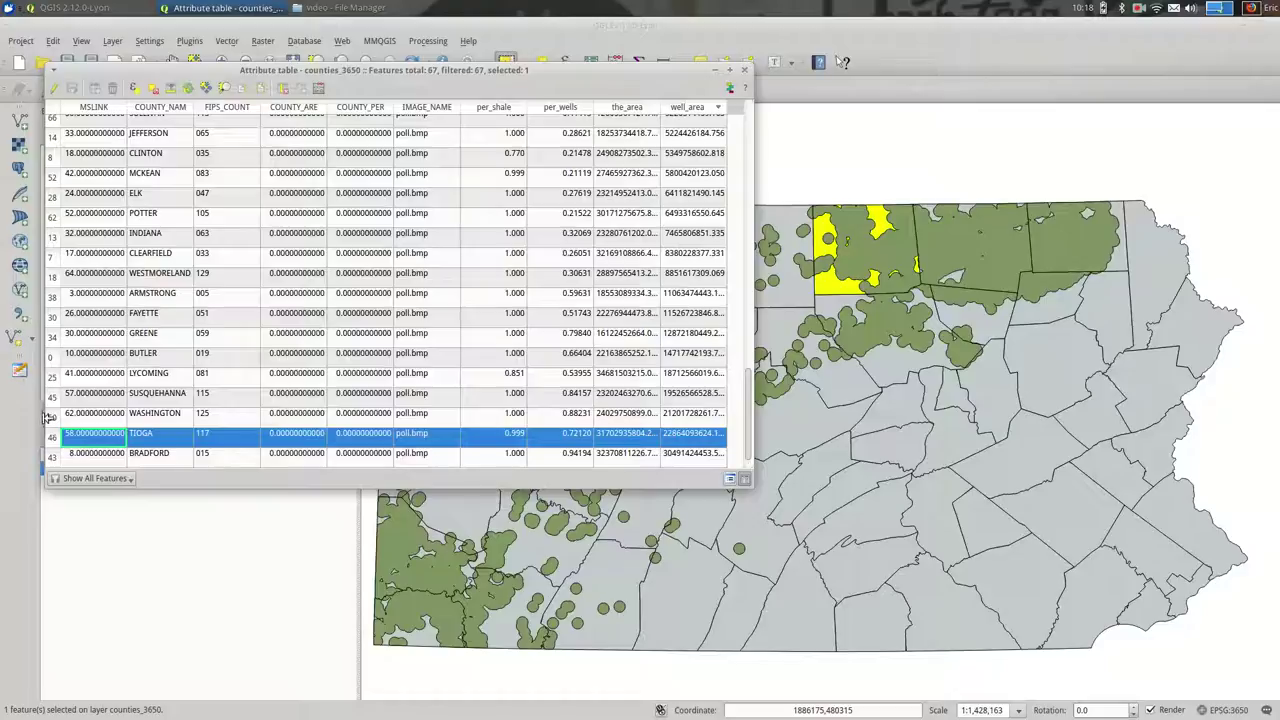
left_click(50, 415)
left_click_drag(437, 85, 411, 22)
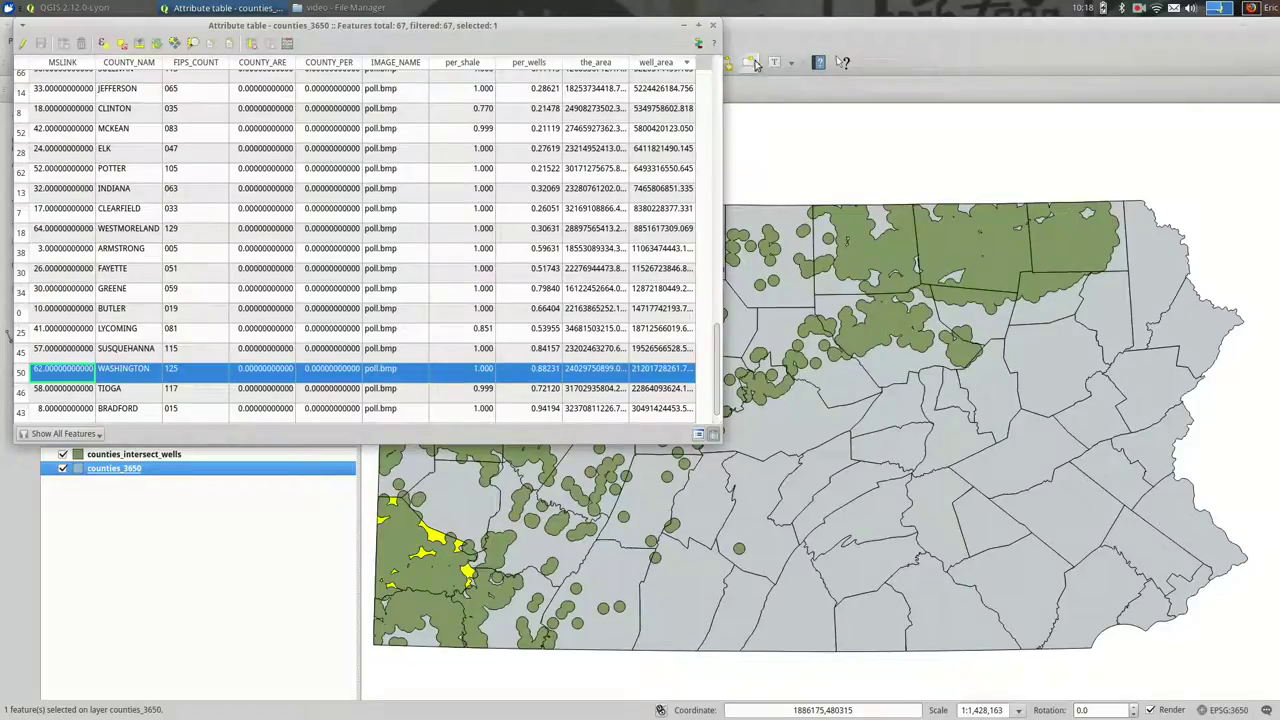
left_click(713, 26)
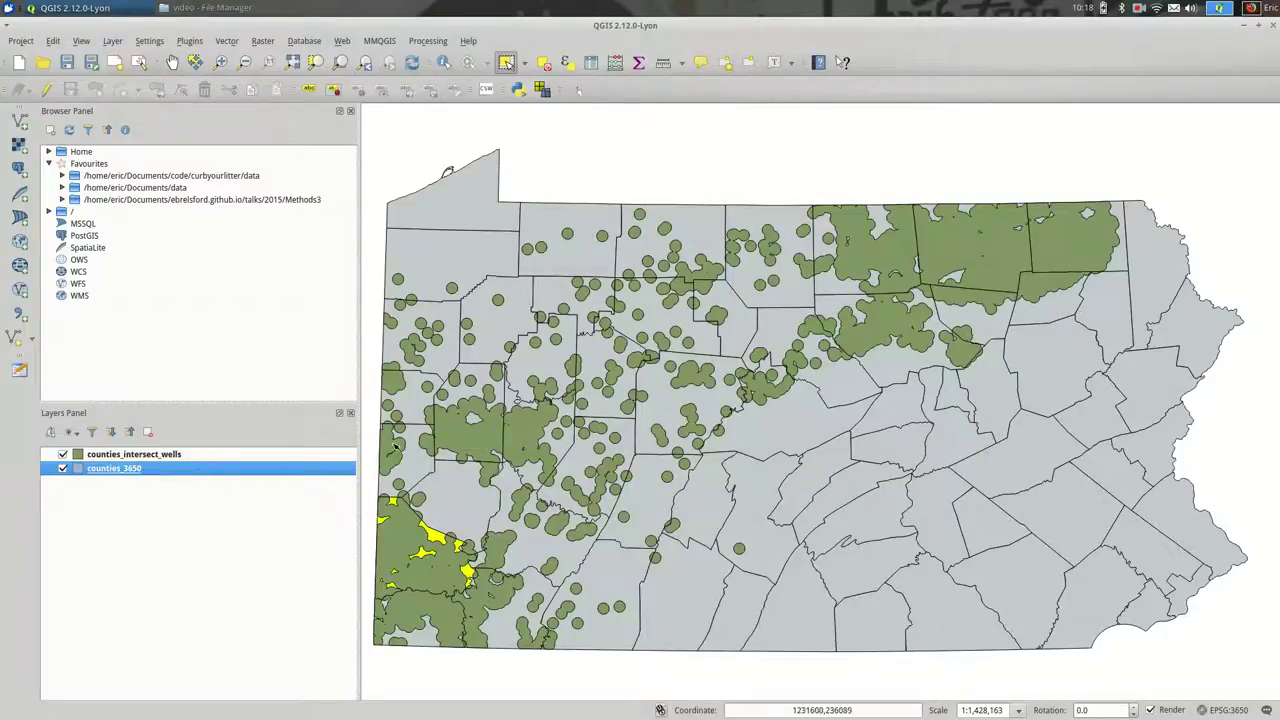
Step: Hide counties_intersect_wells, deselect all, and switch counties_3650 styling to Graduated
left_click(62, 455)
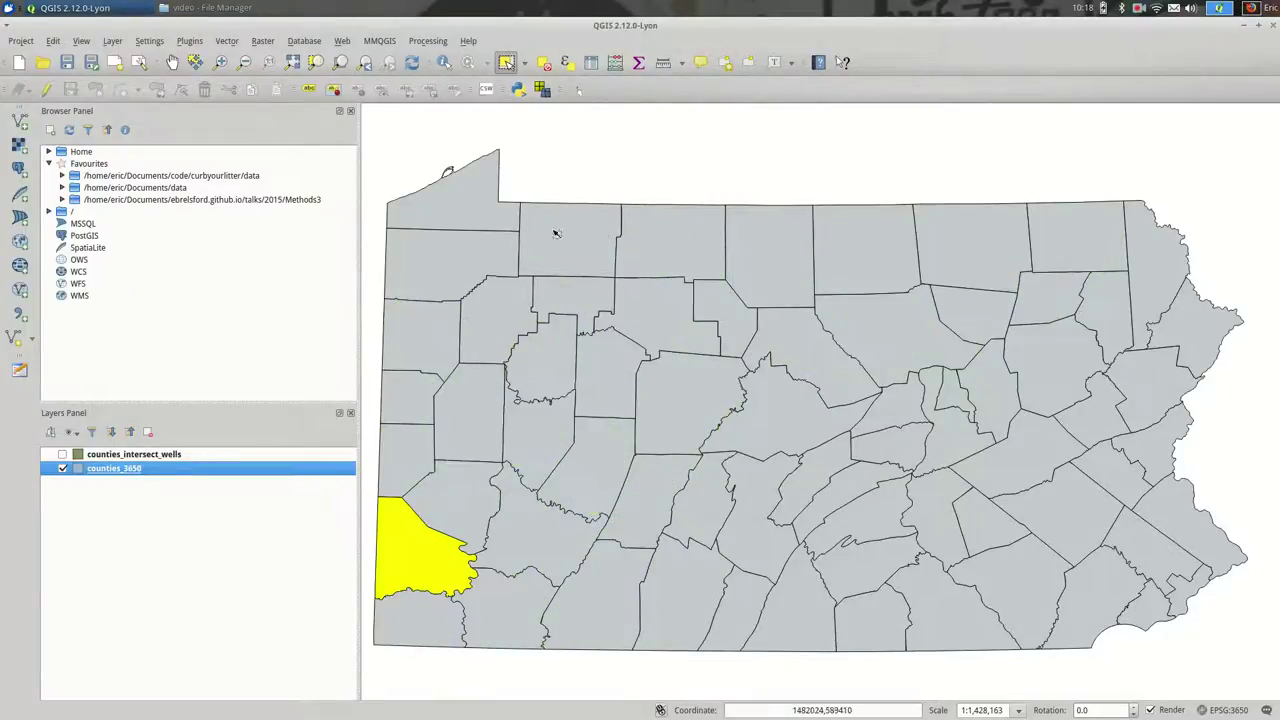
left_click(544, 62)
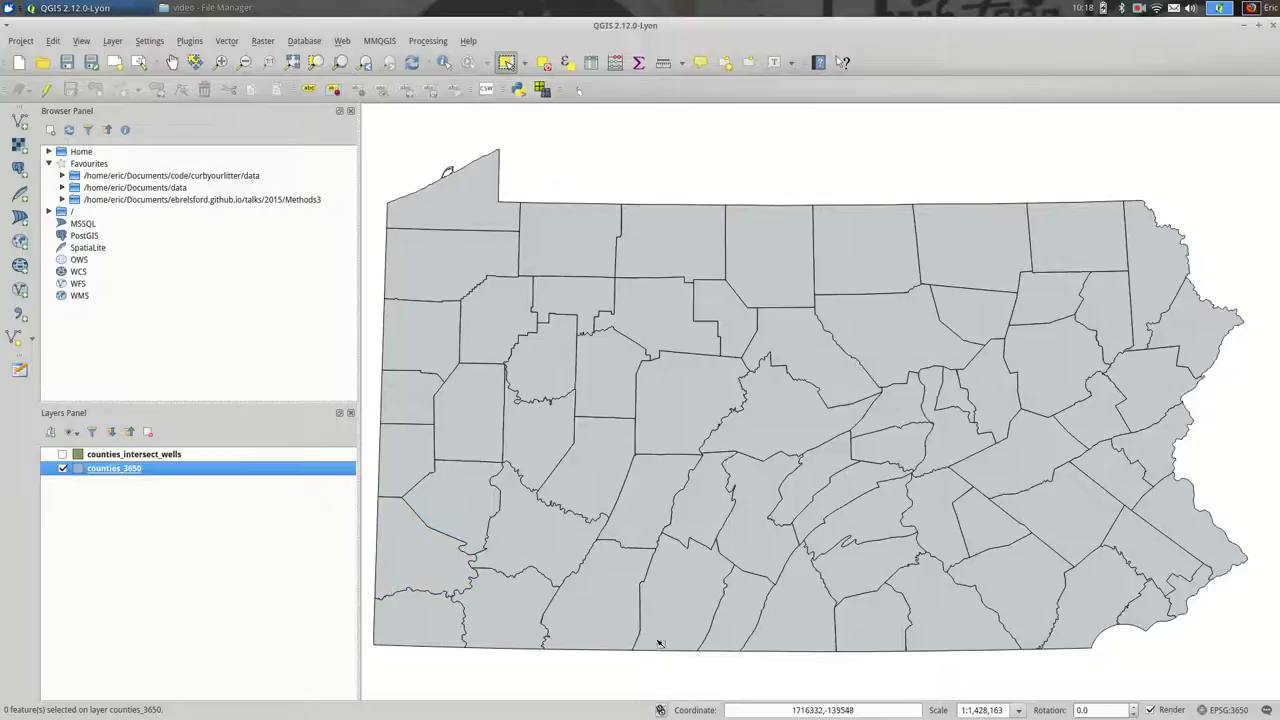
double_click(216, 470)
left_click(291, 257)
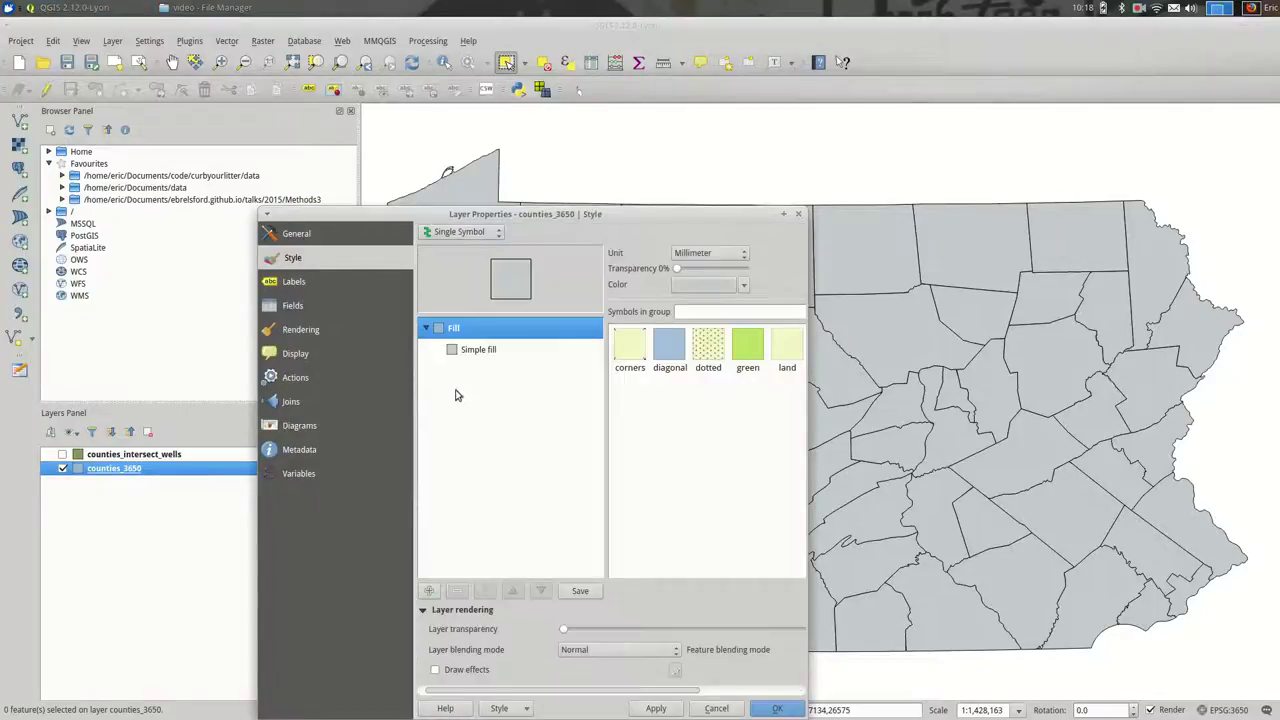
left_click(478, 238)
left_click(466, 263)
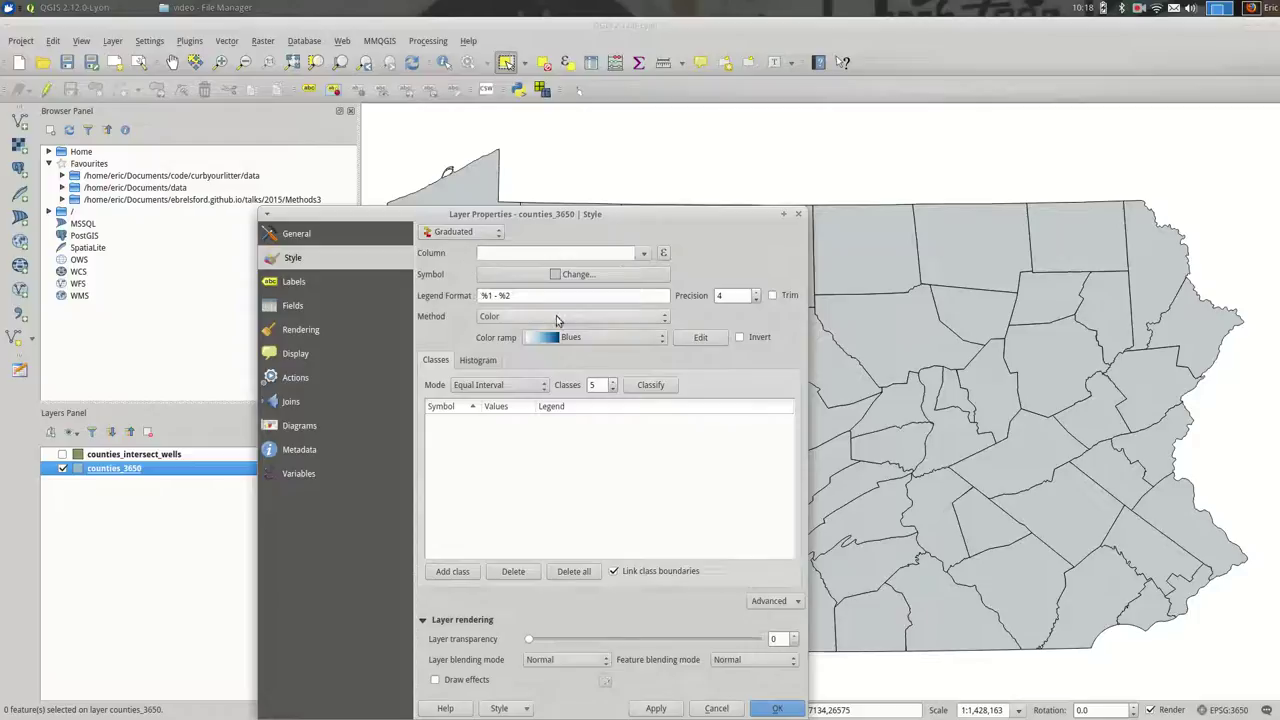
Step: Classify well_area / $area into five Natural Breaks (Jenks) classes and apply
left_click(640, 256)
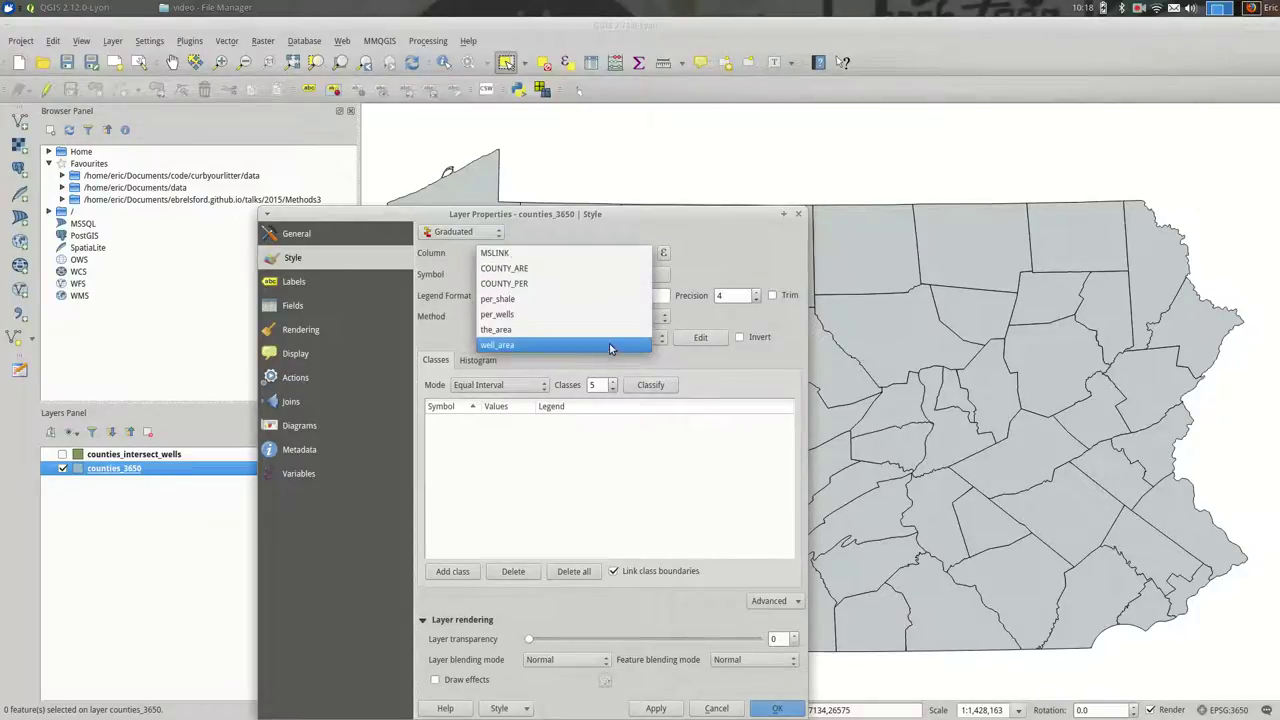
left_click(609, 343)
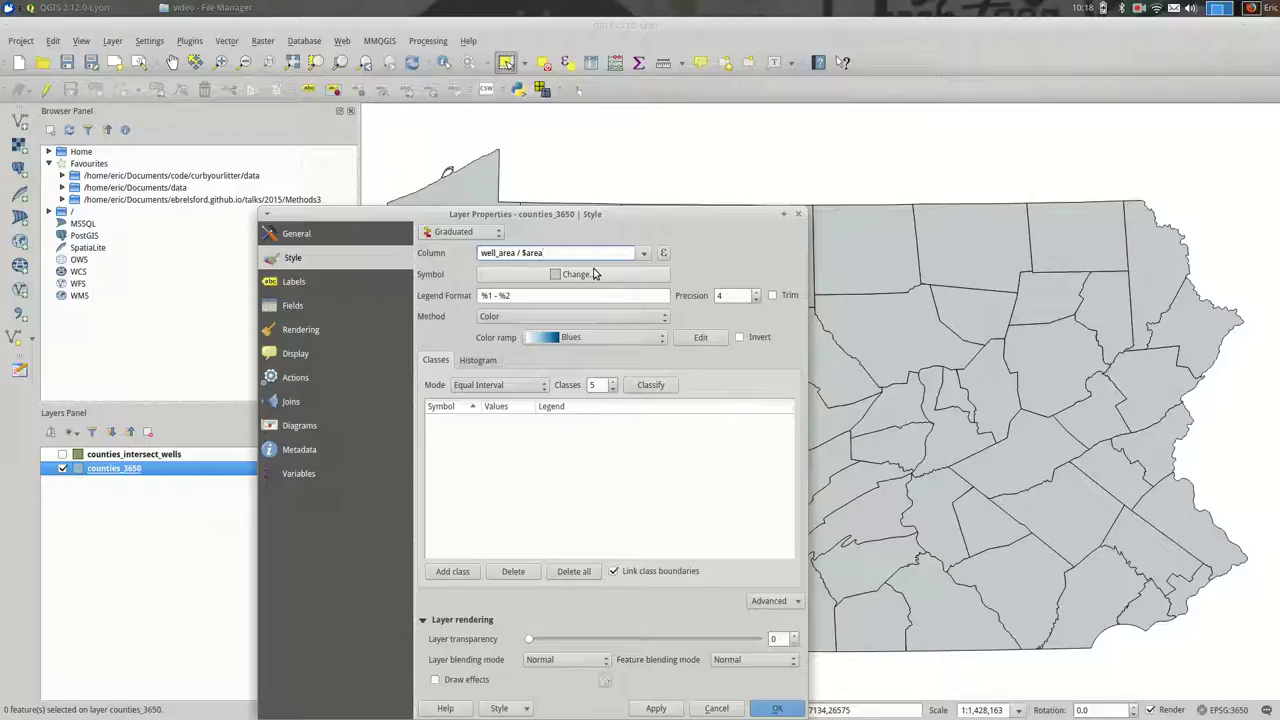
left_click(505, 385)
left_click(513, 415)
left_click(651, 385)
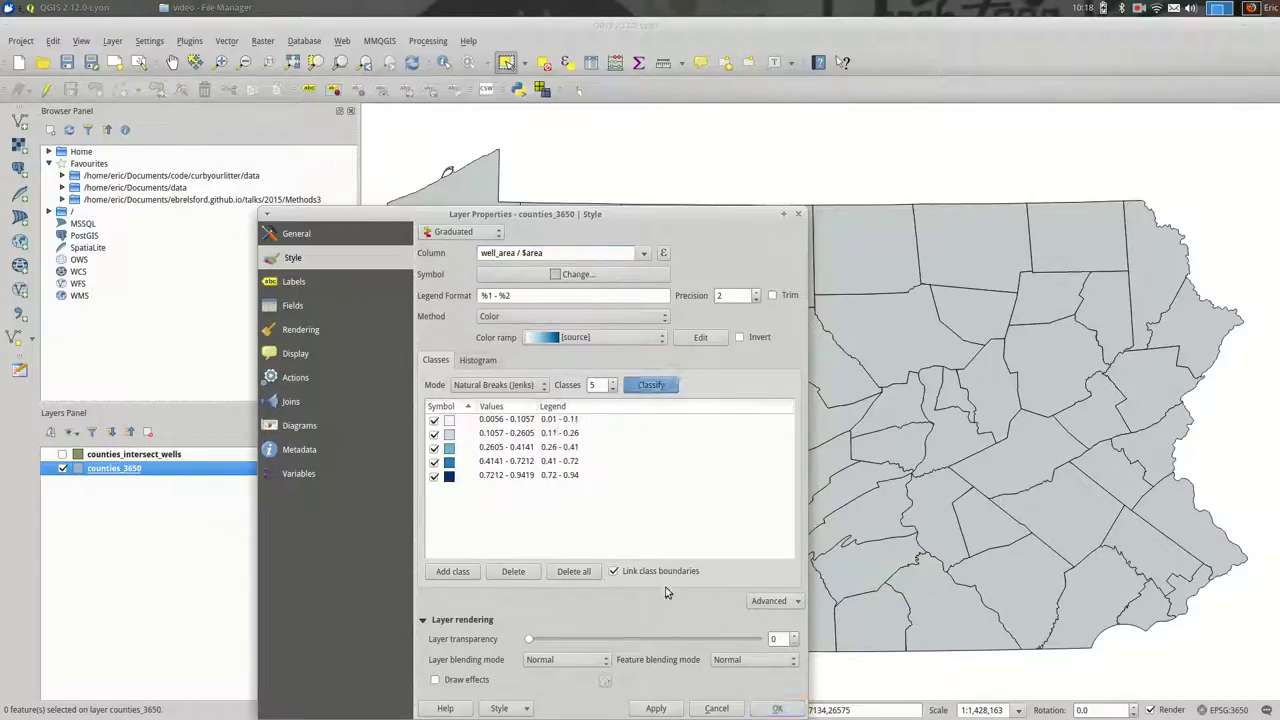
left_click(656, 708)
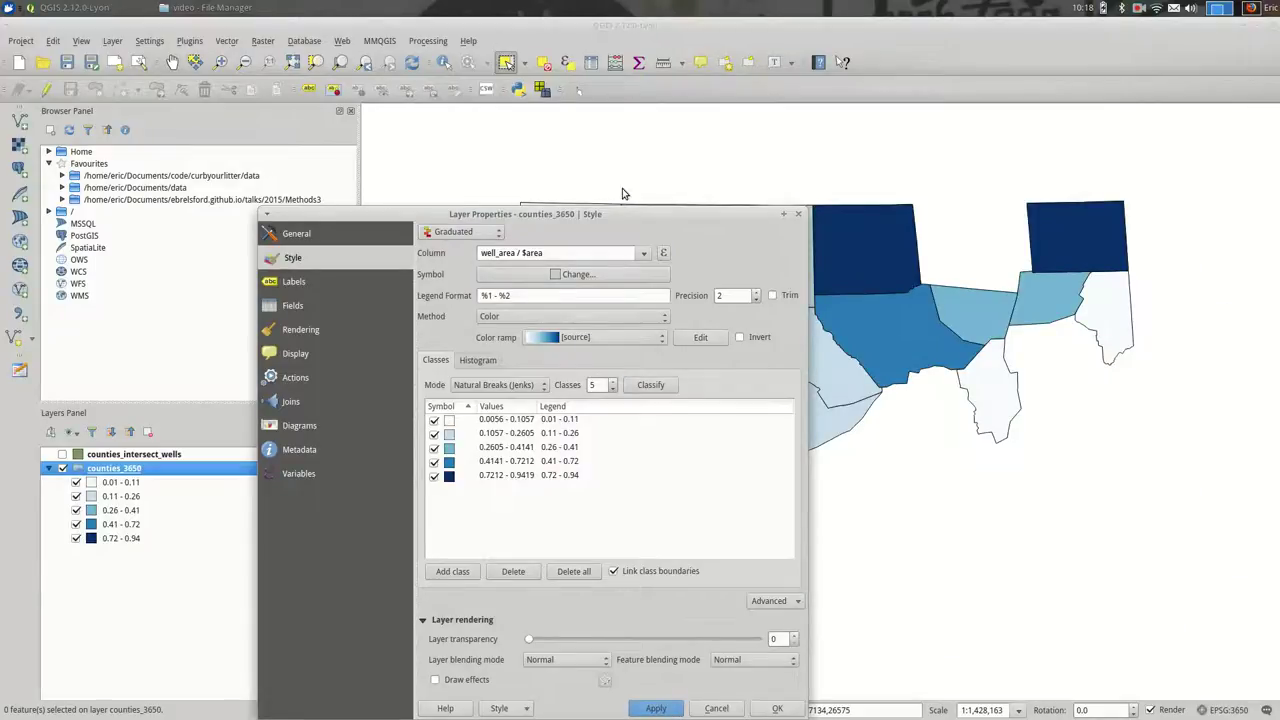
Step: Recompute the five natural-breaks classes and apply them to the map
left_click_drag(623, 211, 366, 26)
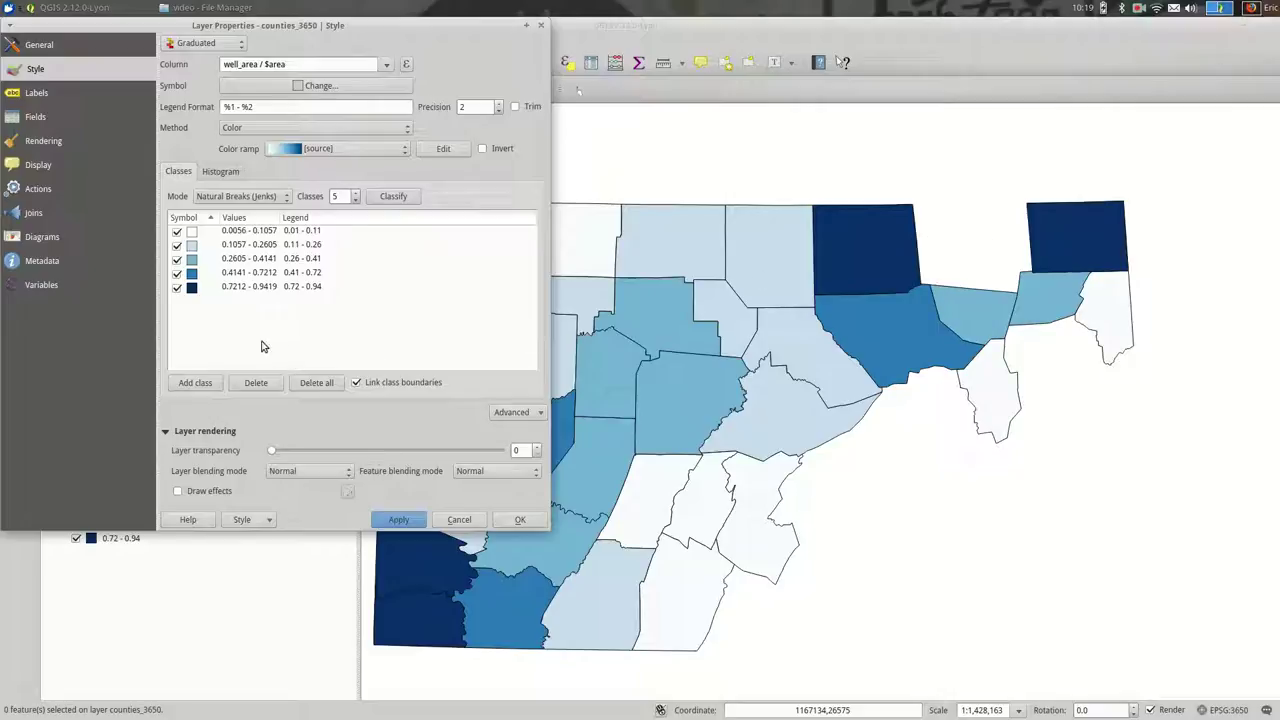
left_click(256, 288)
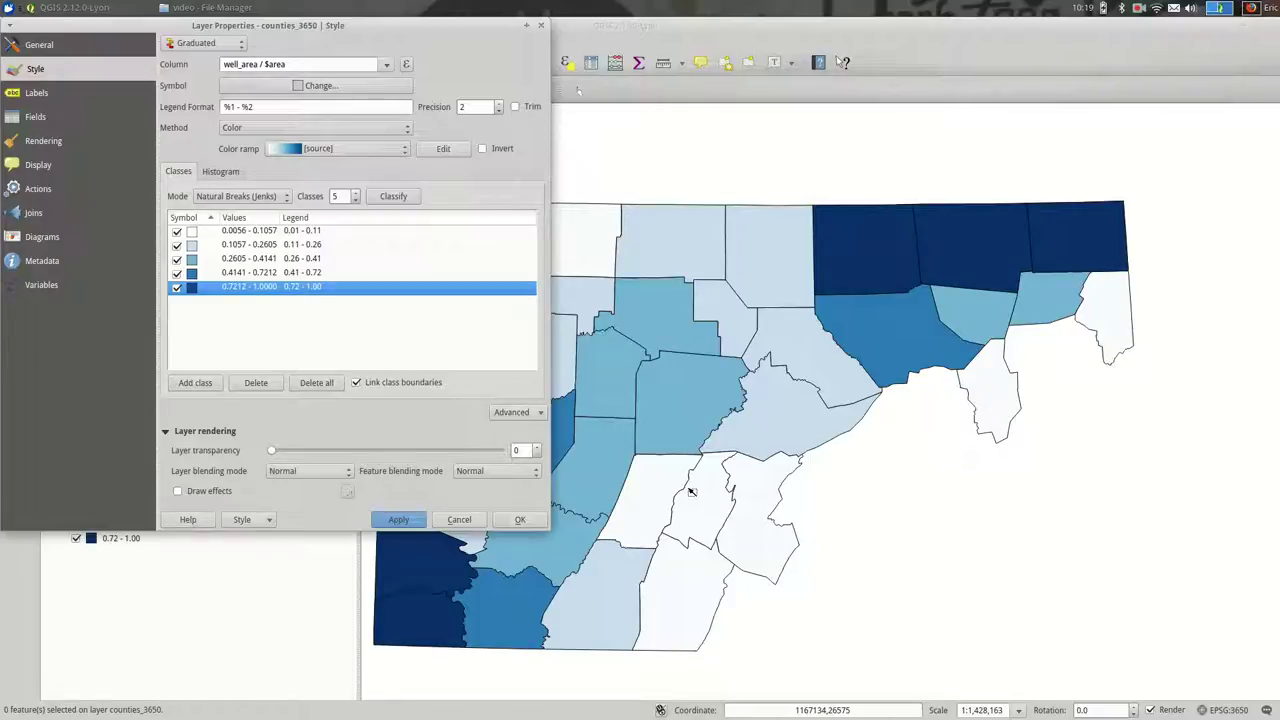
double_click(251, 288)
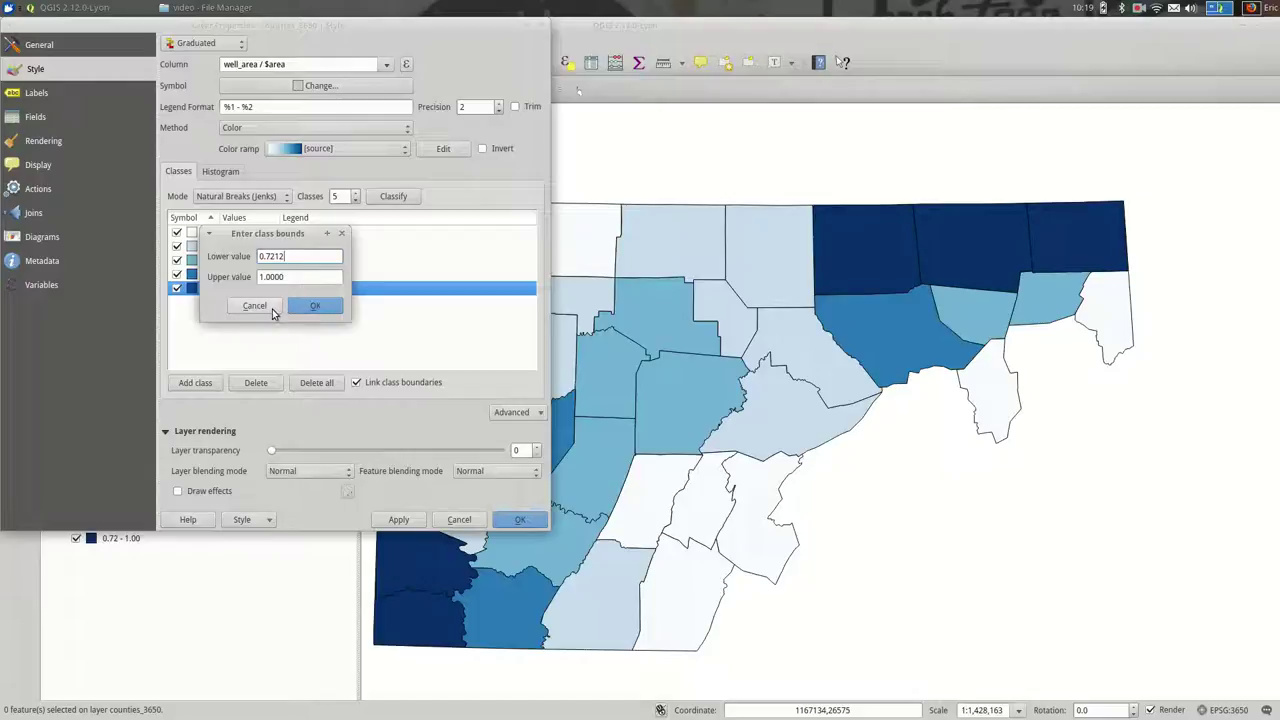
left_click(252, 306)
left_click(389, 197)
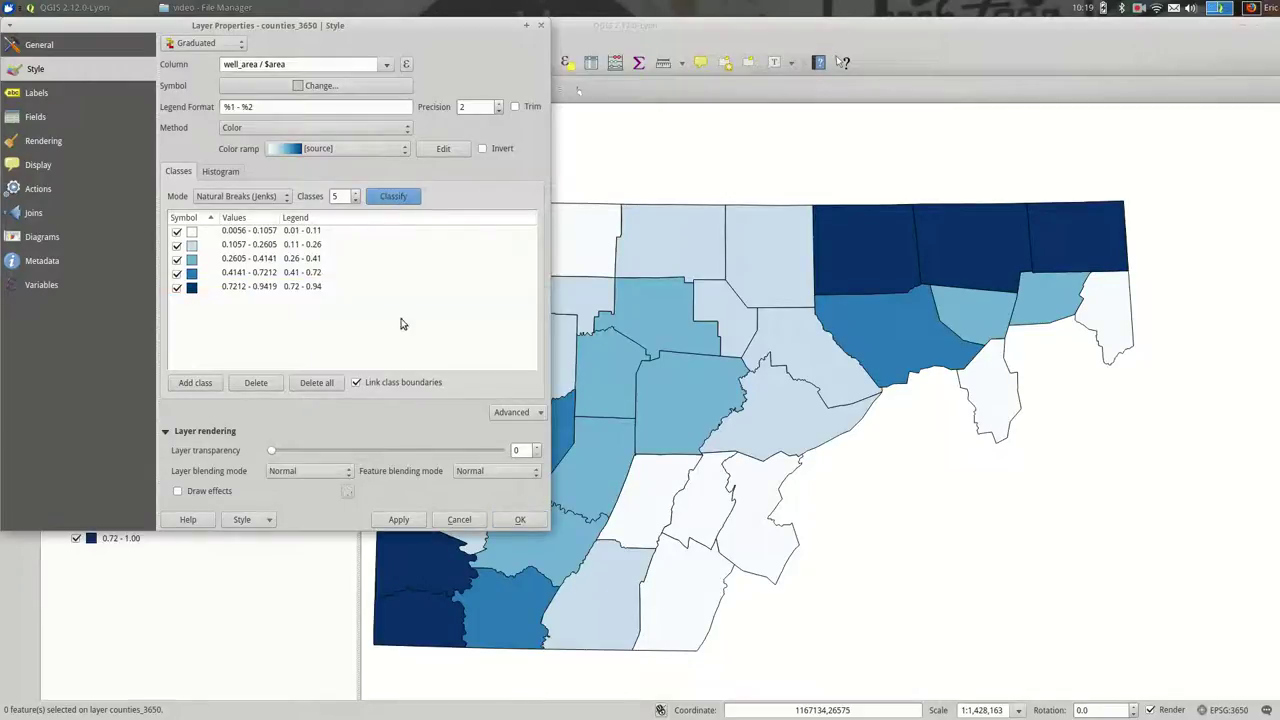
left_click(419, 520)
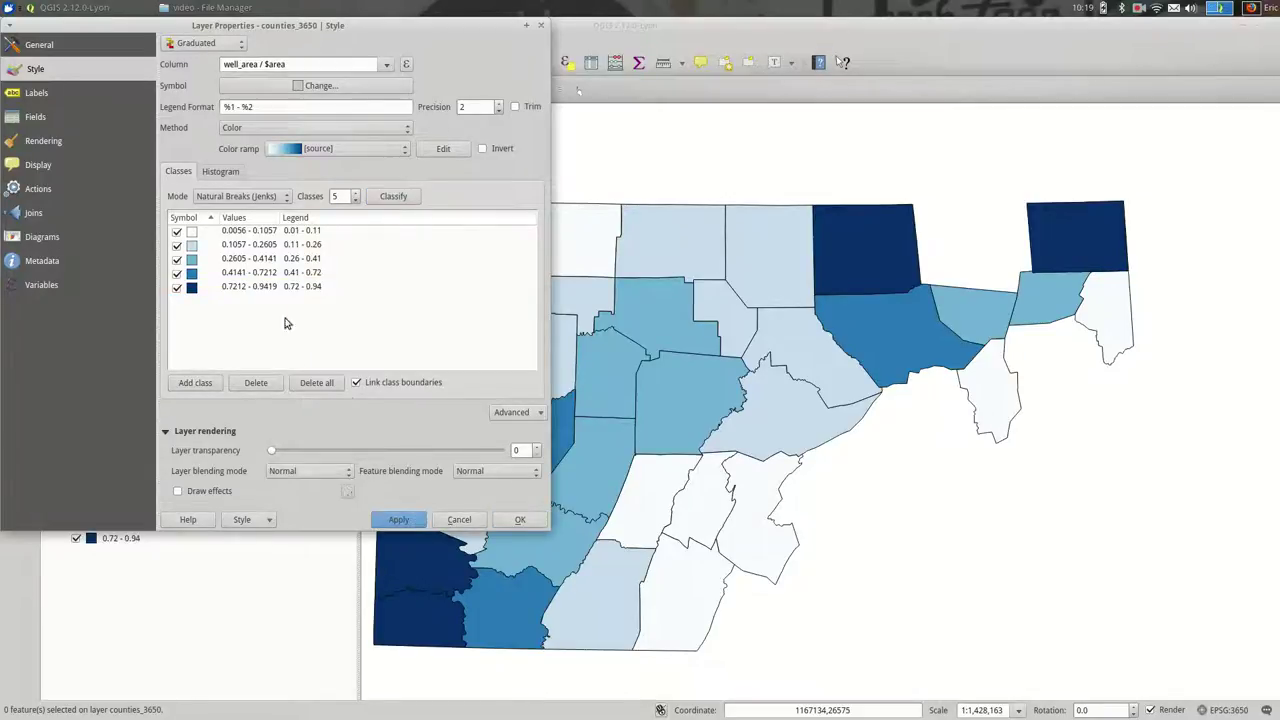
Step: Set the top class's upper value to 0.96 and apply
left_click(258, 287)
double_click(258, 287)
left_click_drag(270, 277, 294, 286)
left_click(293, 302)
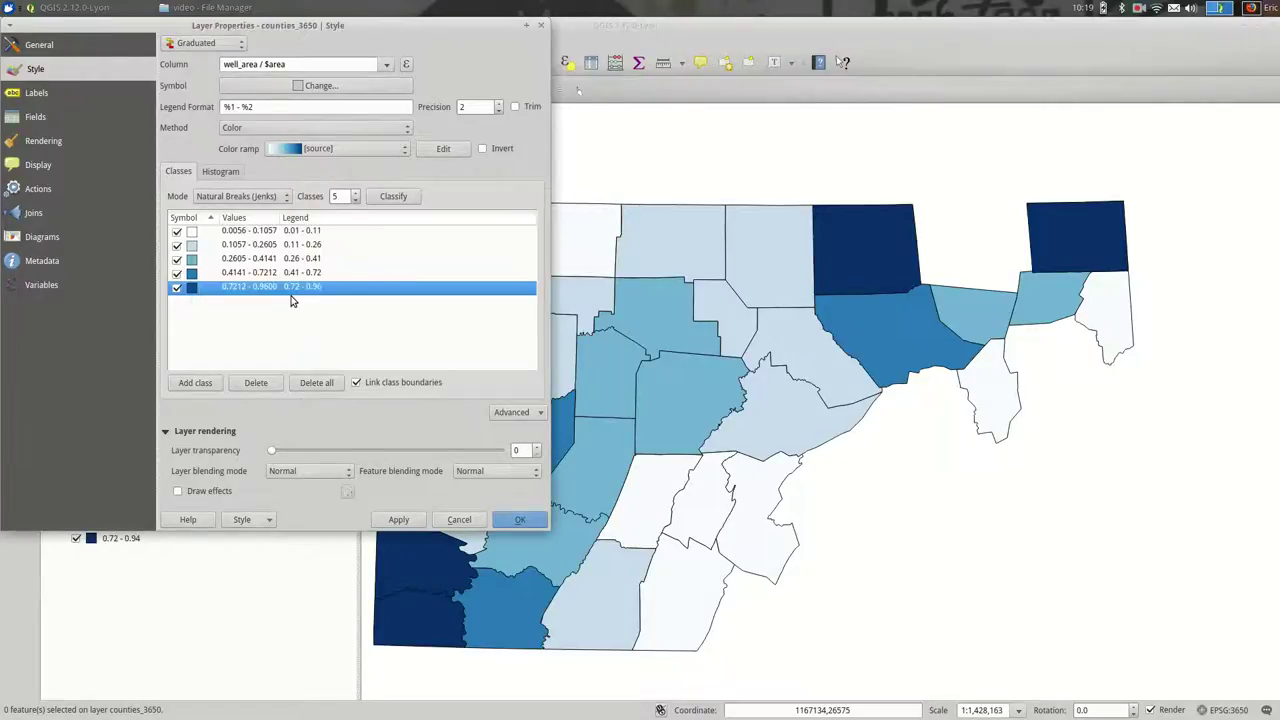
left_click(400, 519)
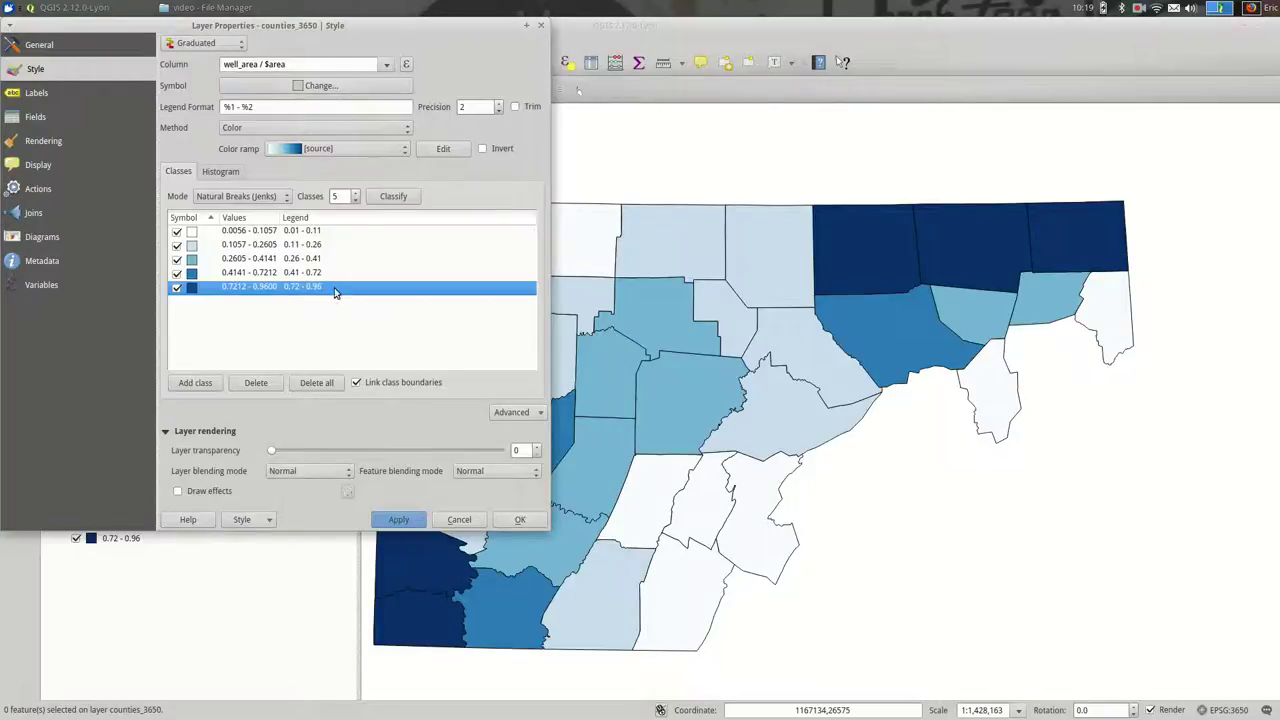
Step: Close the counties_3650 Layer Properties window
left_click_drag(281, 33, 463, 130)
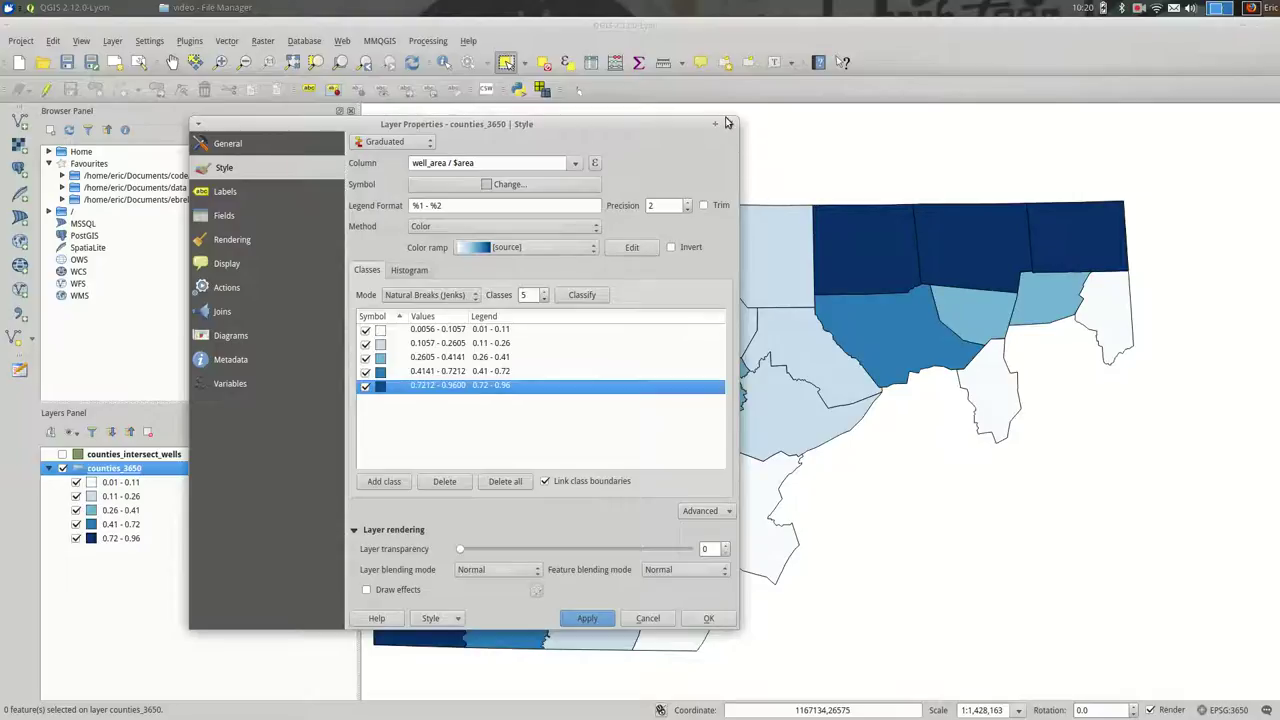
left_click_drag(591, 131, 661, 156)
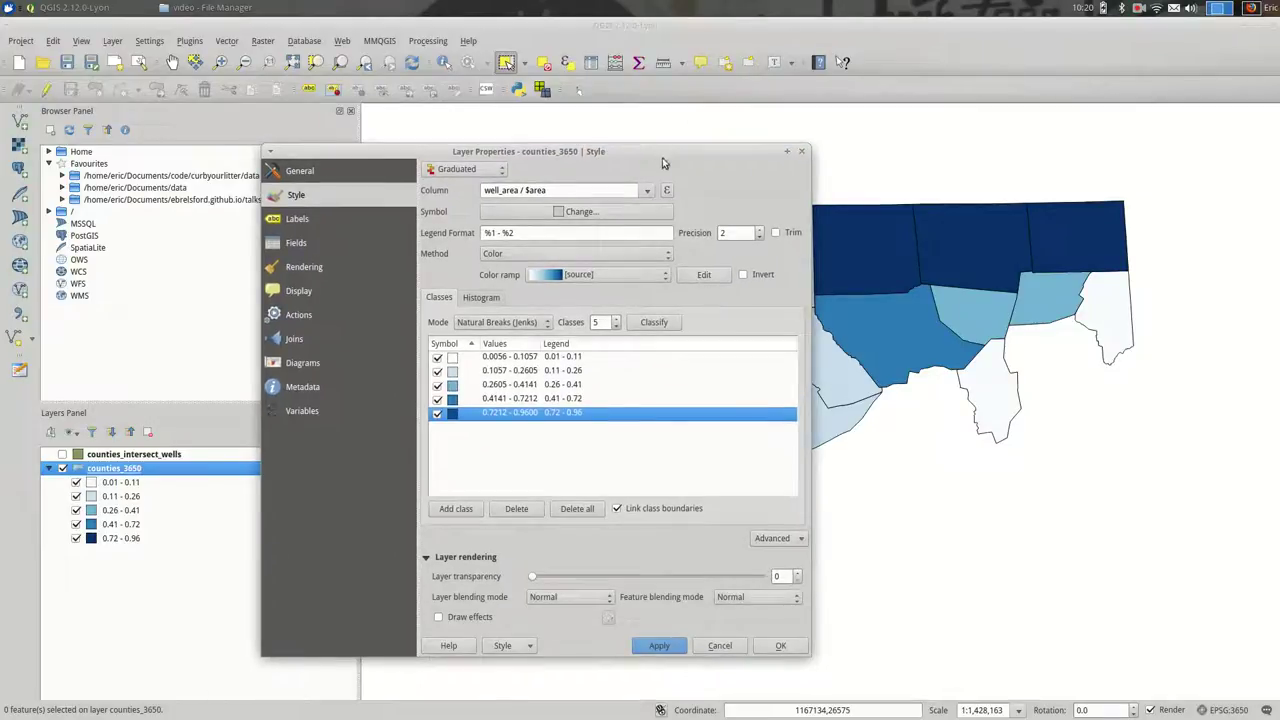
left_click(802, 154)
Step: Add counties_3650.shp from File Manager beneath the classified counties layer
left_click(210, 8)
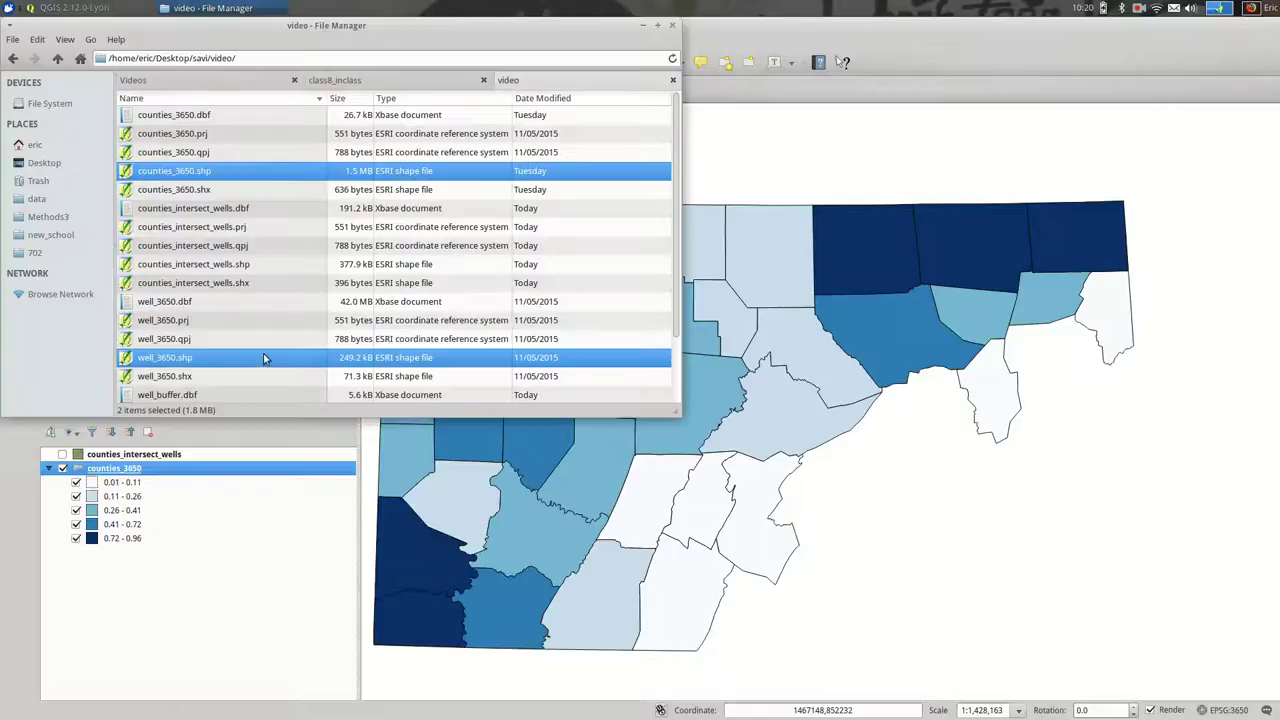
left_click(228, 172)
left_click_drag(228, 172, 202, 660)
left_click_drag(124, 475, 152, 602)
left_click(110, 554)
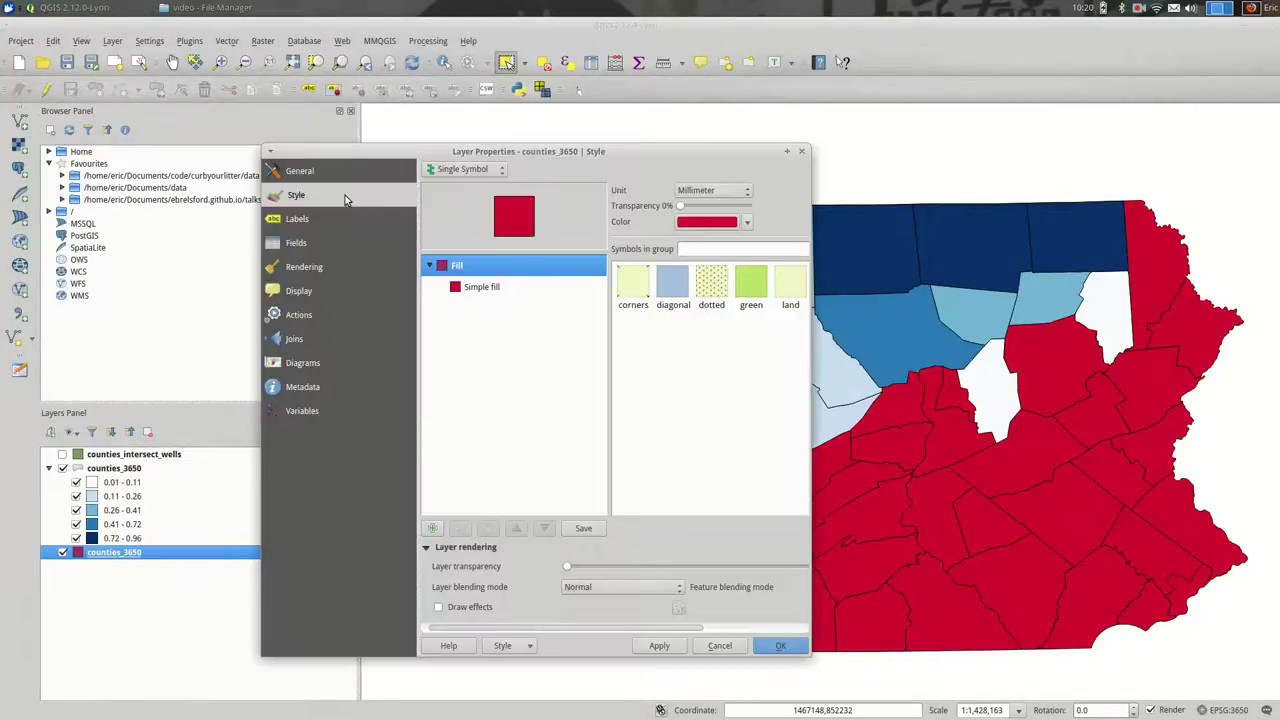
Step: Give the new layer a single-symbol grey fill and apply it
left_click(430, 172)
left_click(445, 169)
left_click(712, 222)
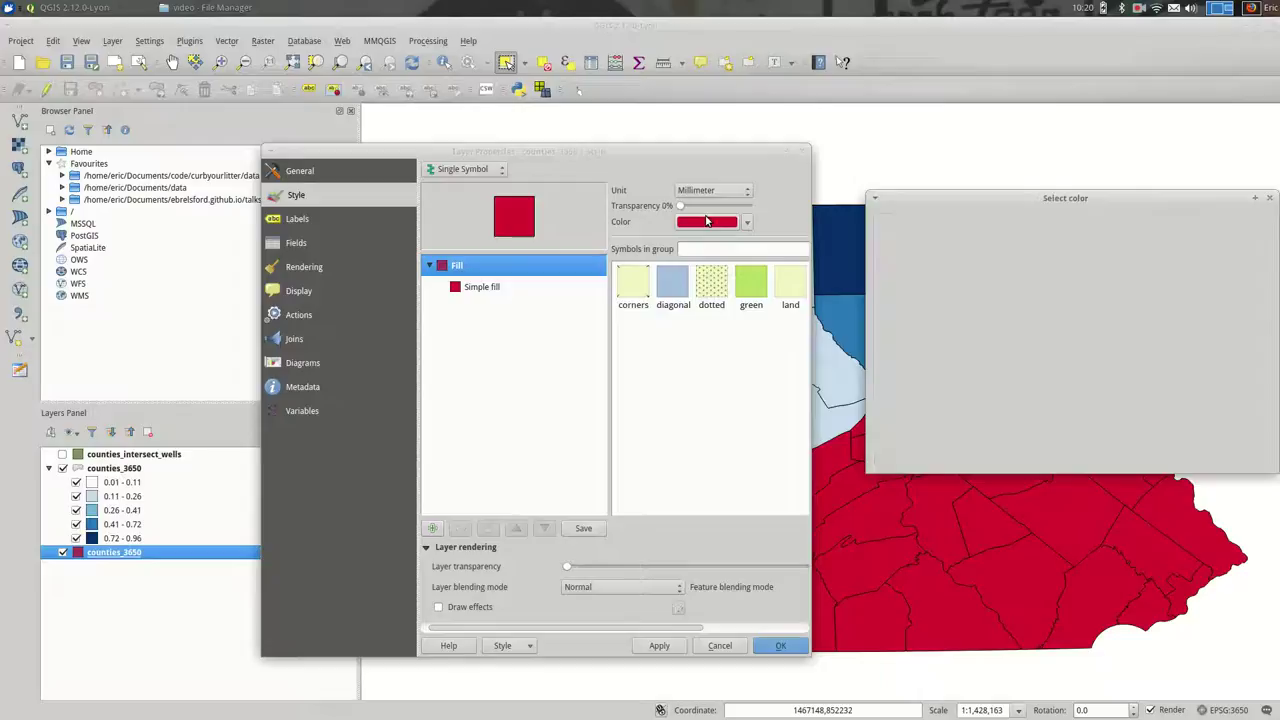
left_click_drag(976, 279, 858, 284)
left_click(1238, 461)
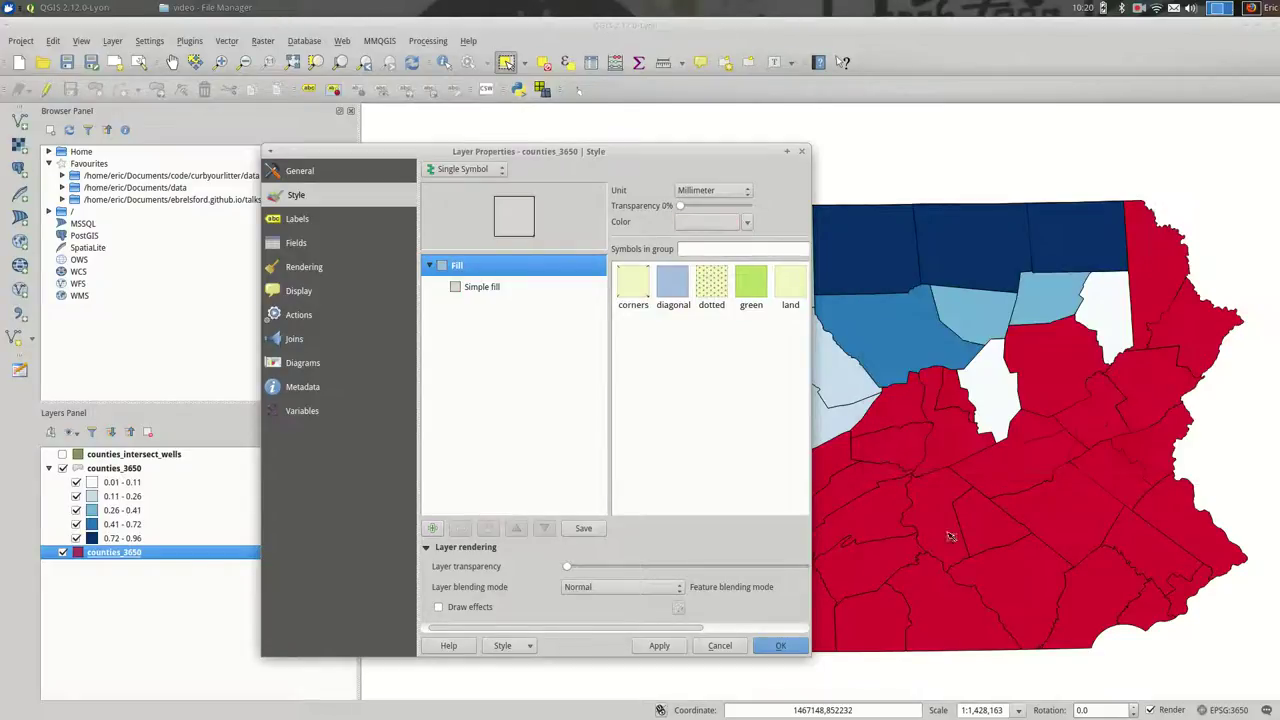
left_click(664, 647)
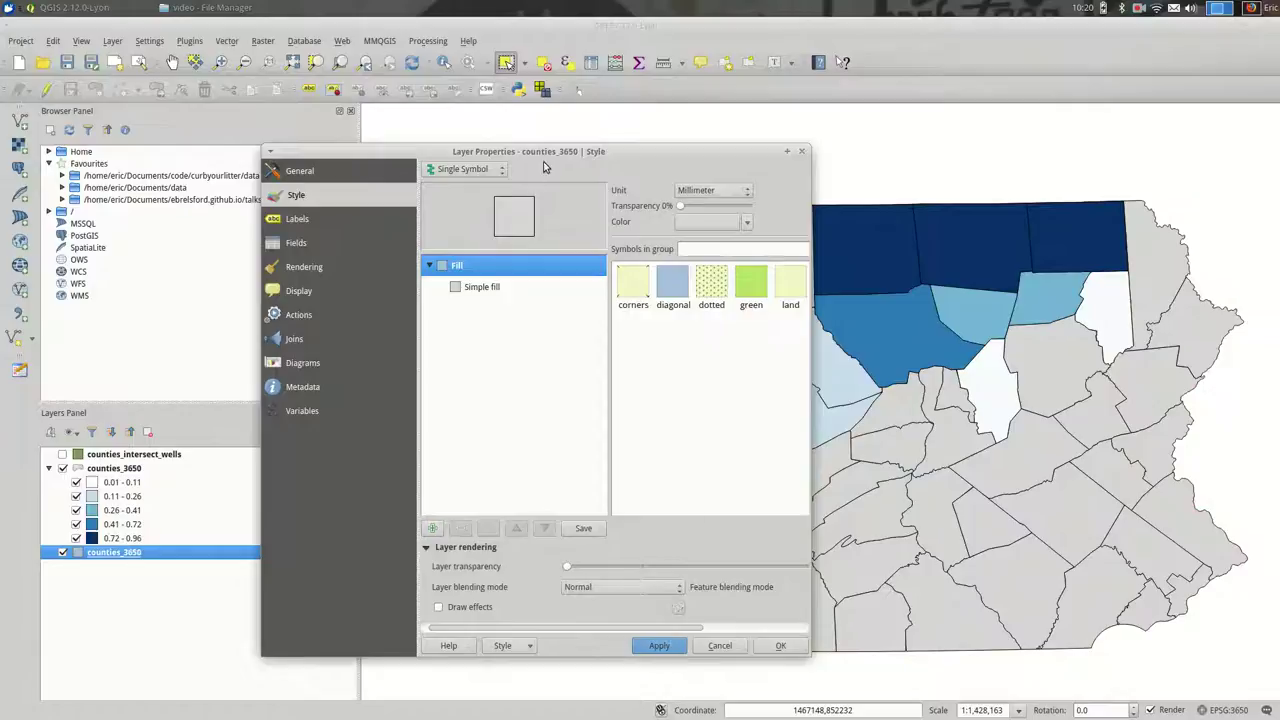
Step: Make the grey layer nearly fully transparent, apply, and close properties
left_click_drag(556, 155, 330, 187)
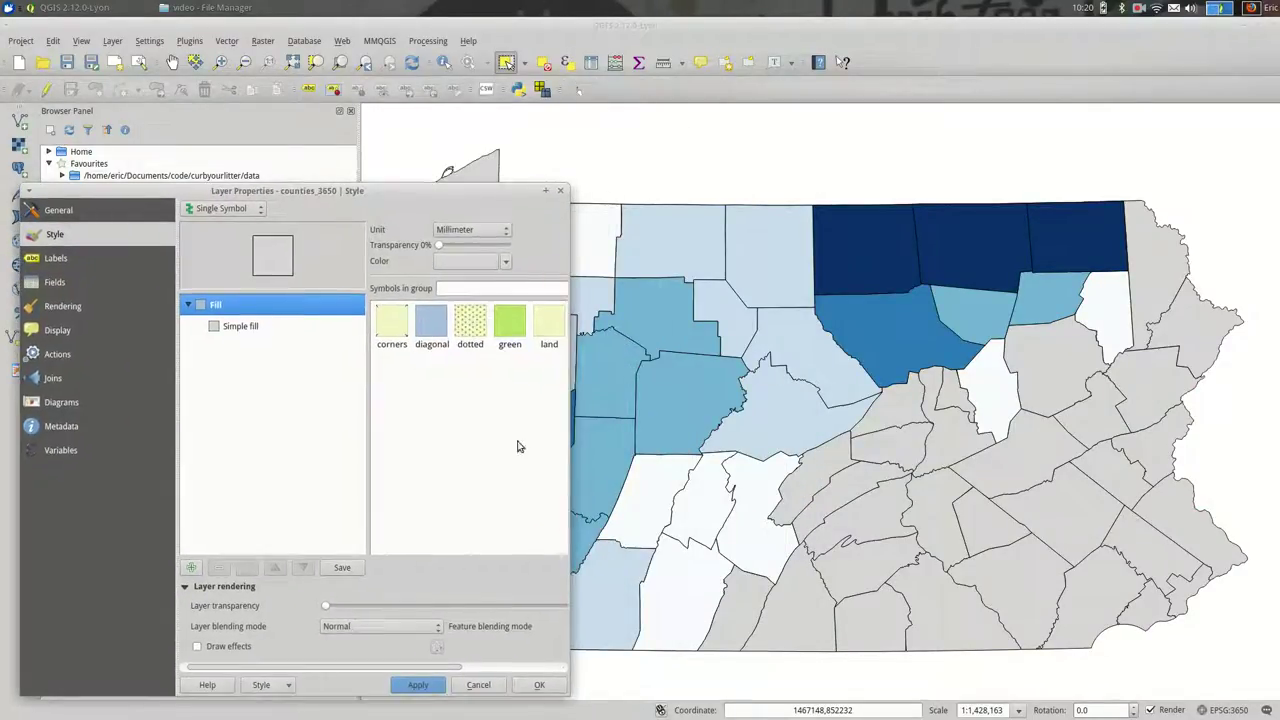
left_click_drag(489, 597, 560, 605)
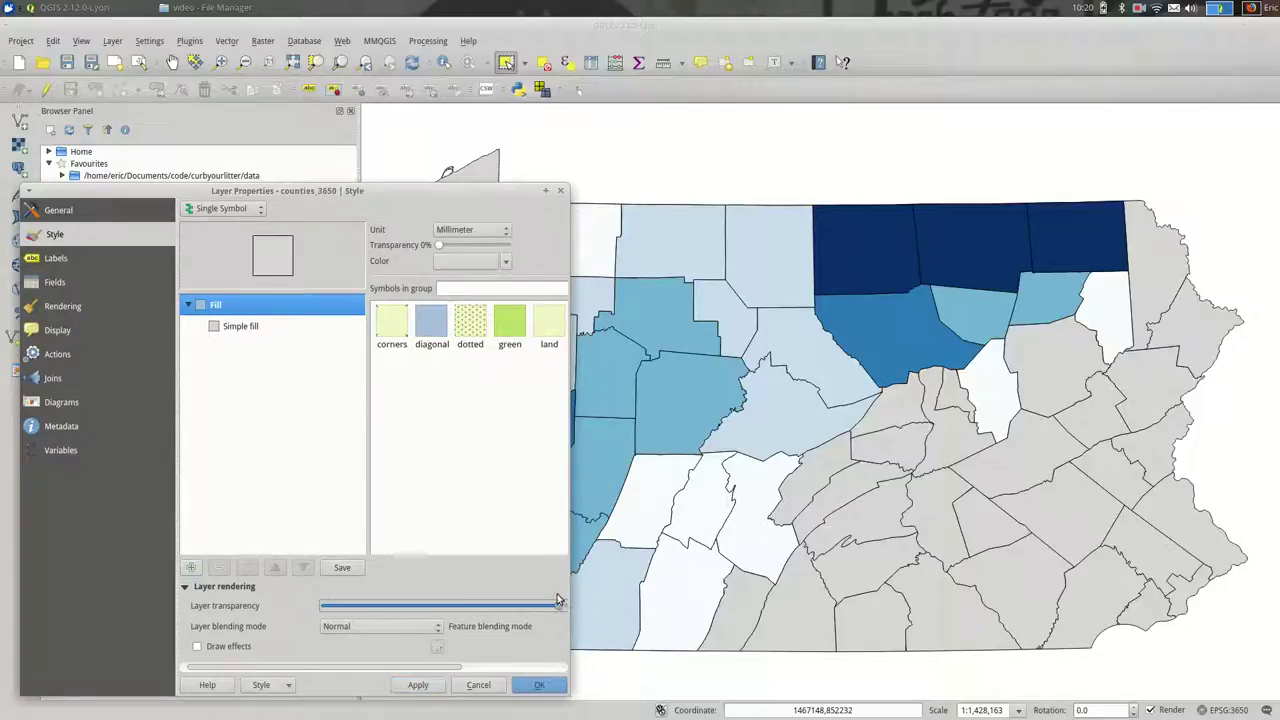
left_click(418, 685)
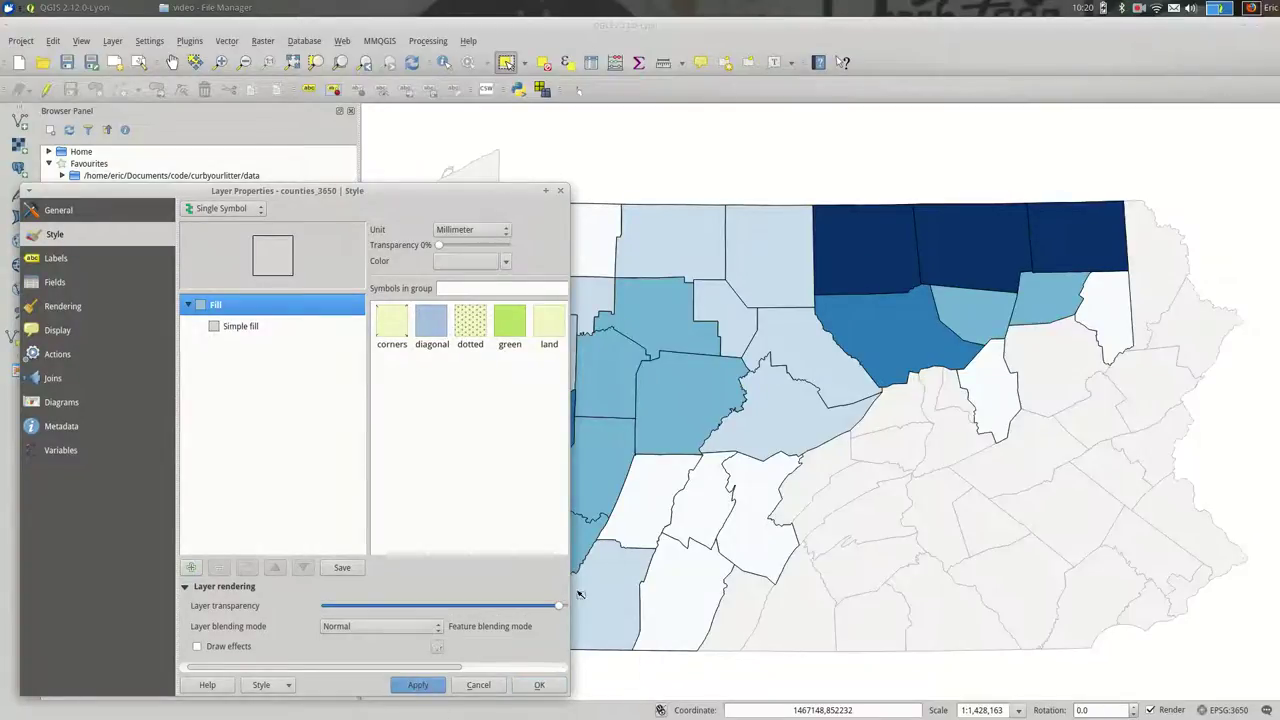
left_click(478, 685)
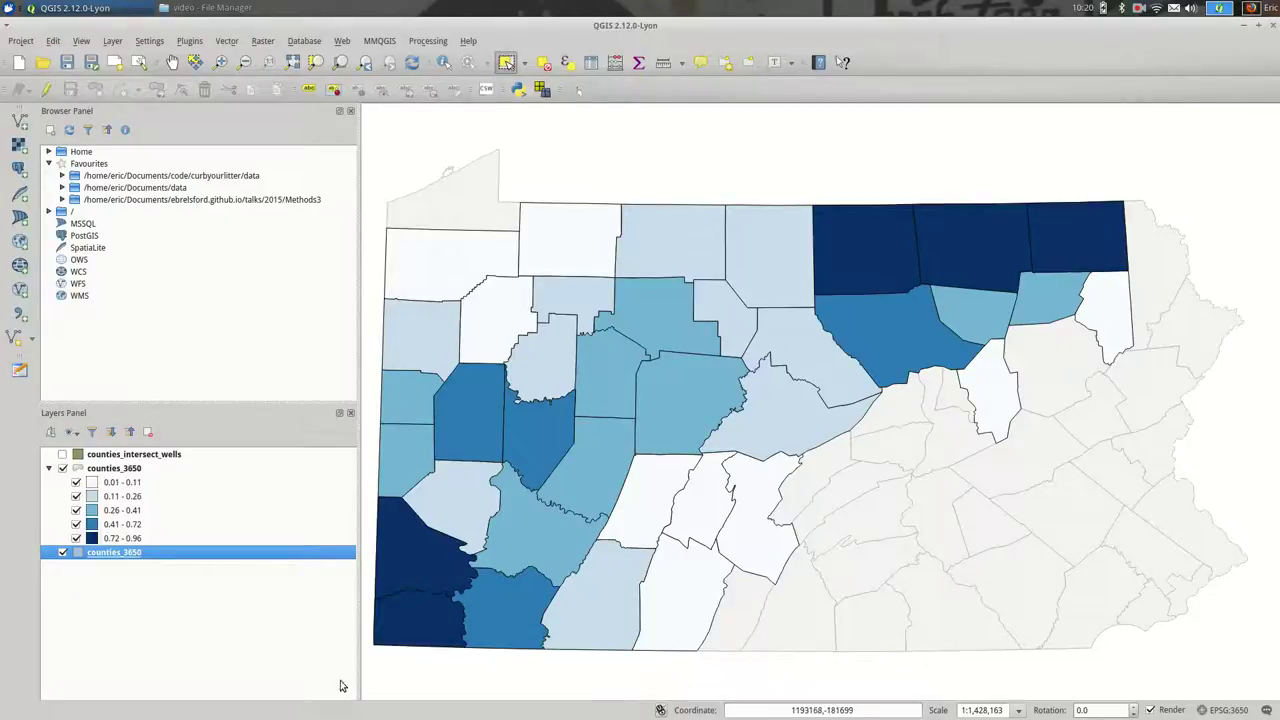
Step: Remove the duplicate grey counties_3650 layer
right_click(136, 560)
left_click(190, 334)
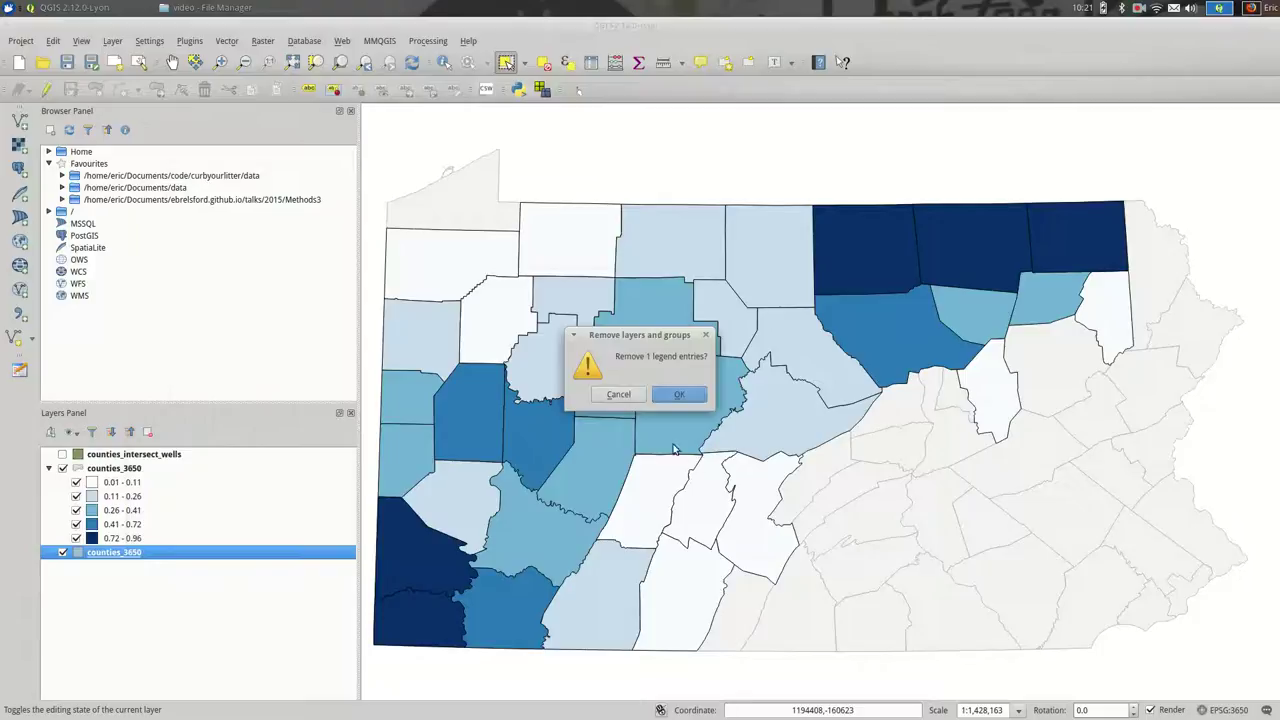
left_click(690, 394)
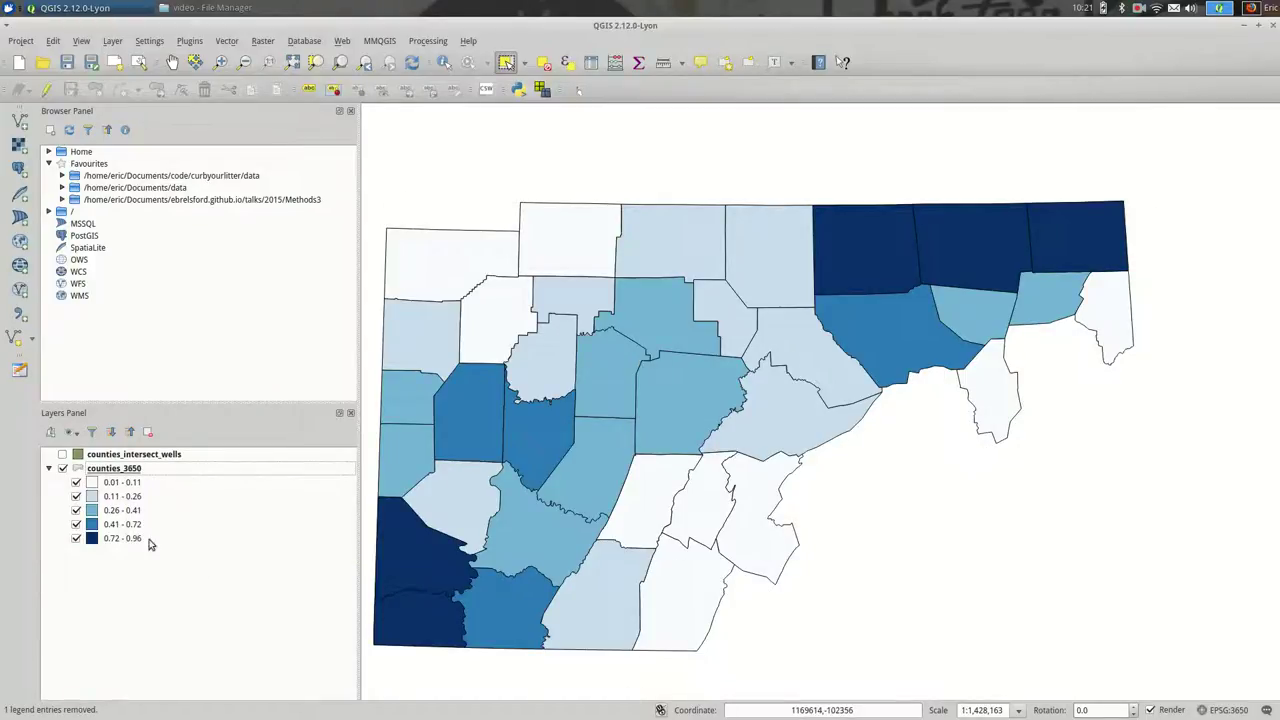
Step: Review the classified layer's well_area / $area column in Style, then cancel
left_click(166, 472)
double_click(194, 488)
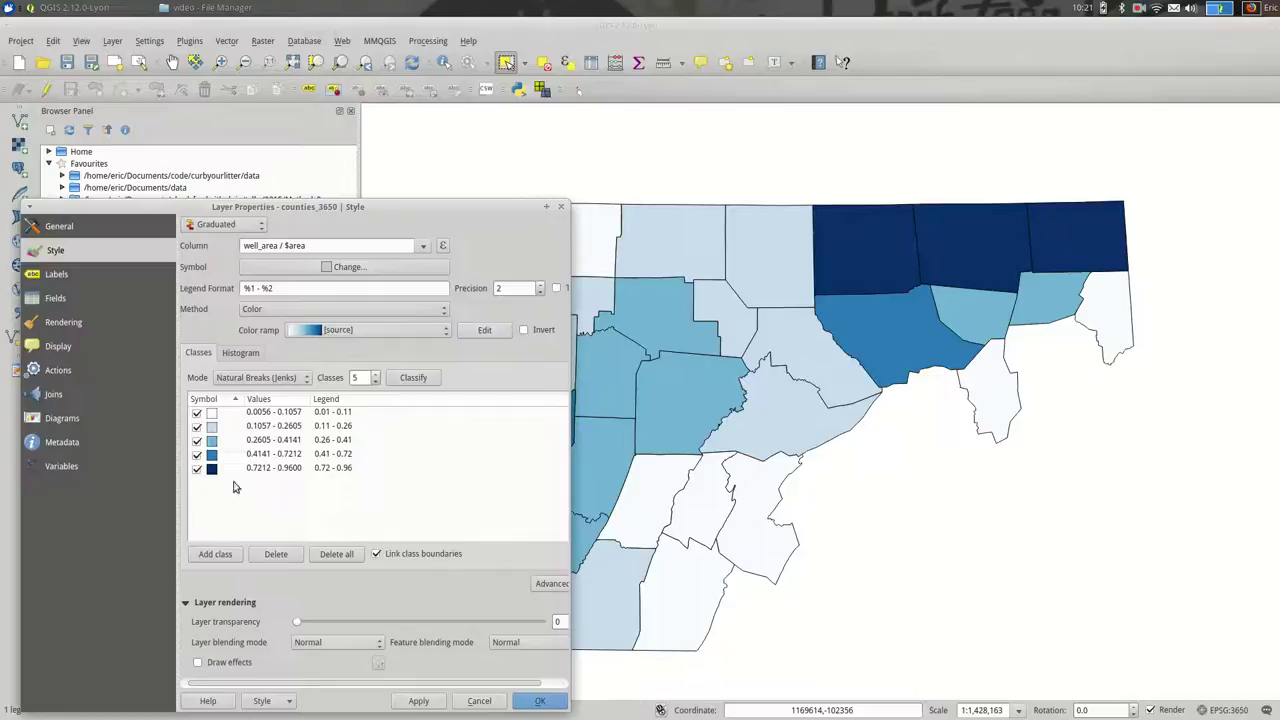
left_click_drag(241, 249, 304, 246)
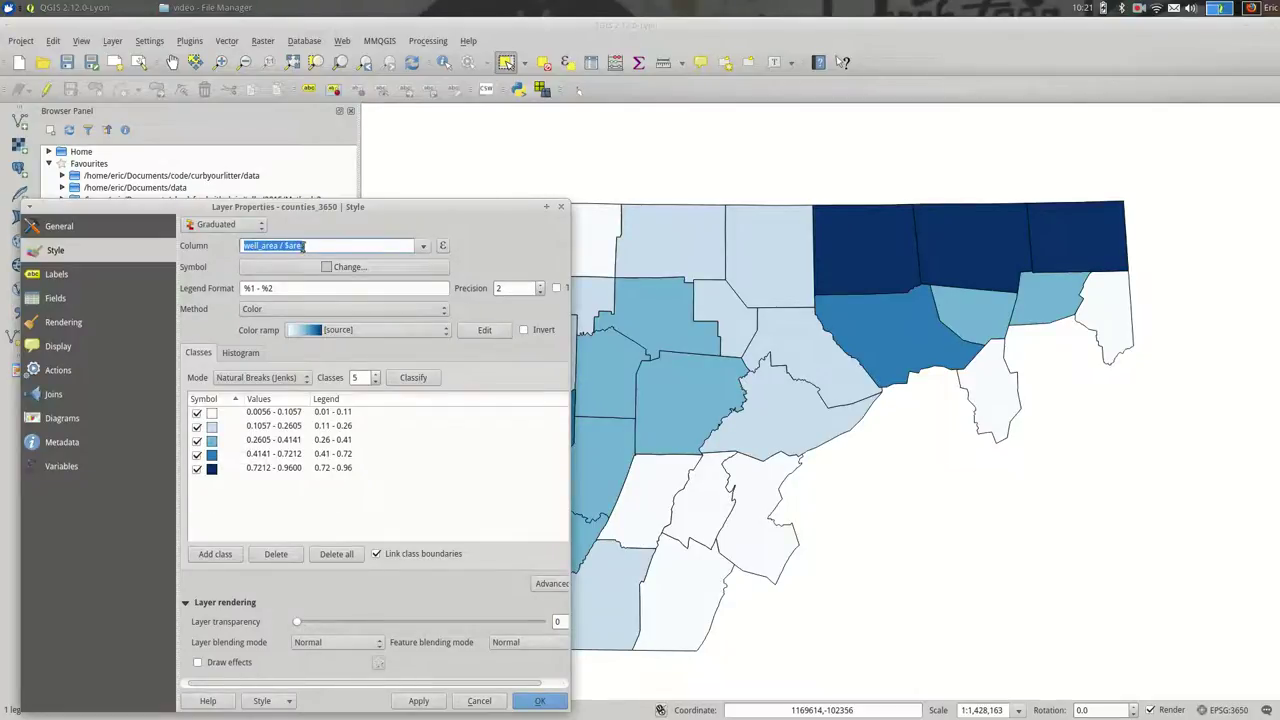
left_click(479, 702)
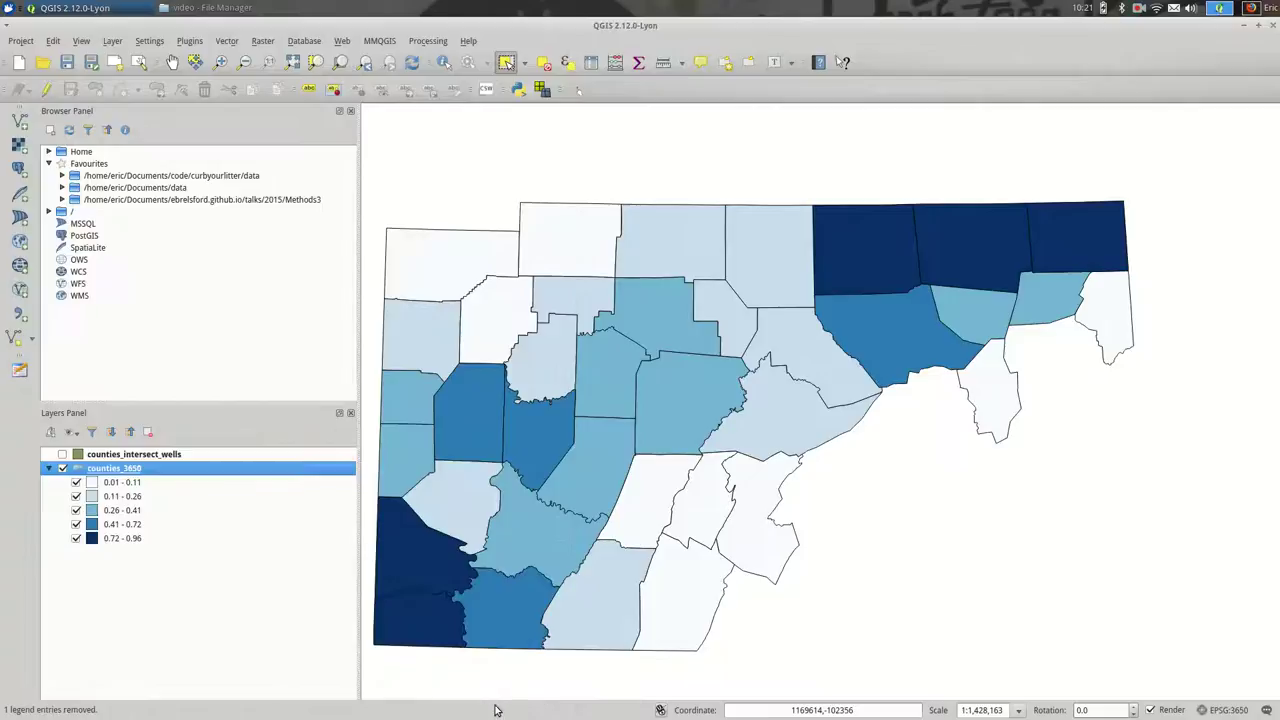
Step: Create decimal field per_wells with expression "well_area" / $area in Field Calculator
left_click(617, 62)
left_click(154, 240)
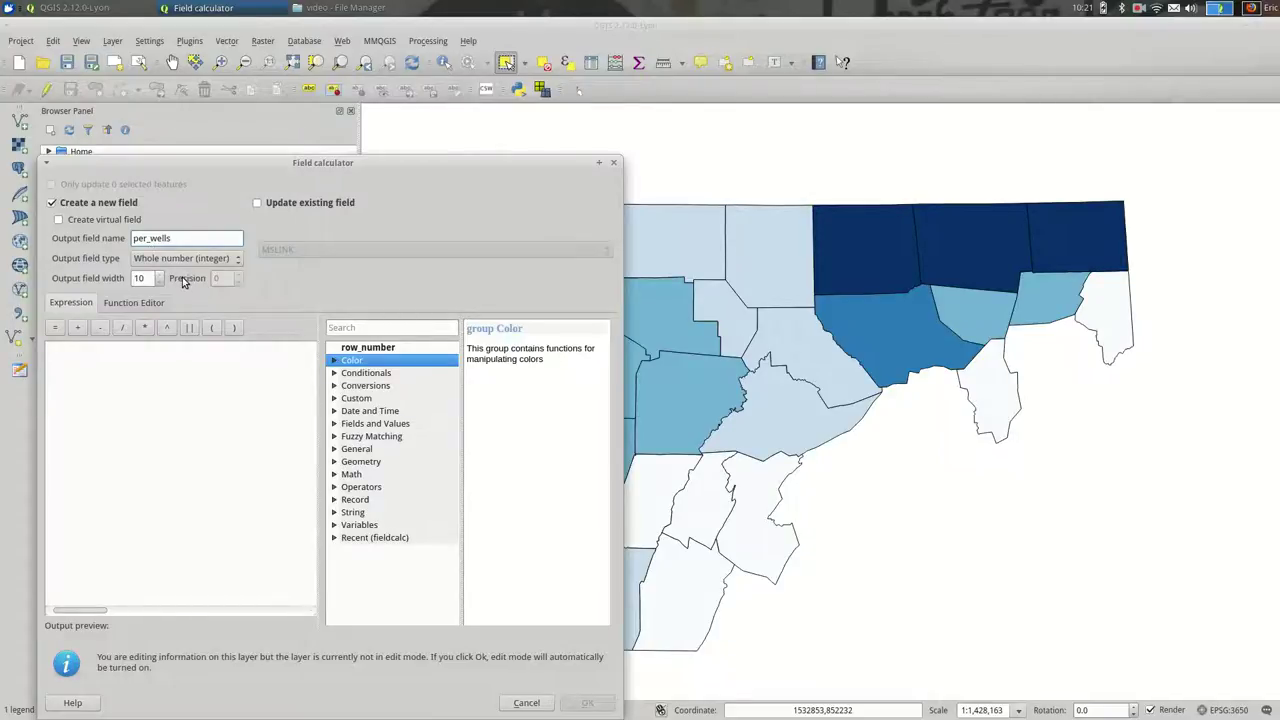
left_click(183, 259)
left_click(180, 275)
scroll(227, 280, "up", 1)
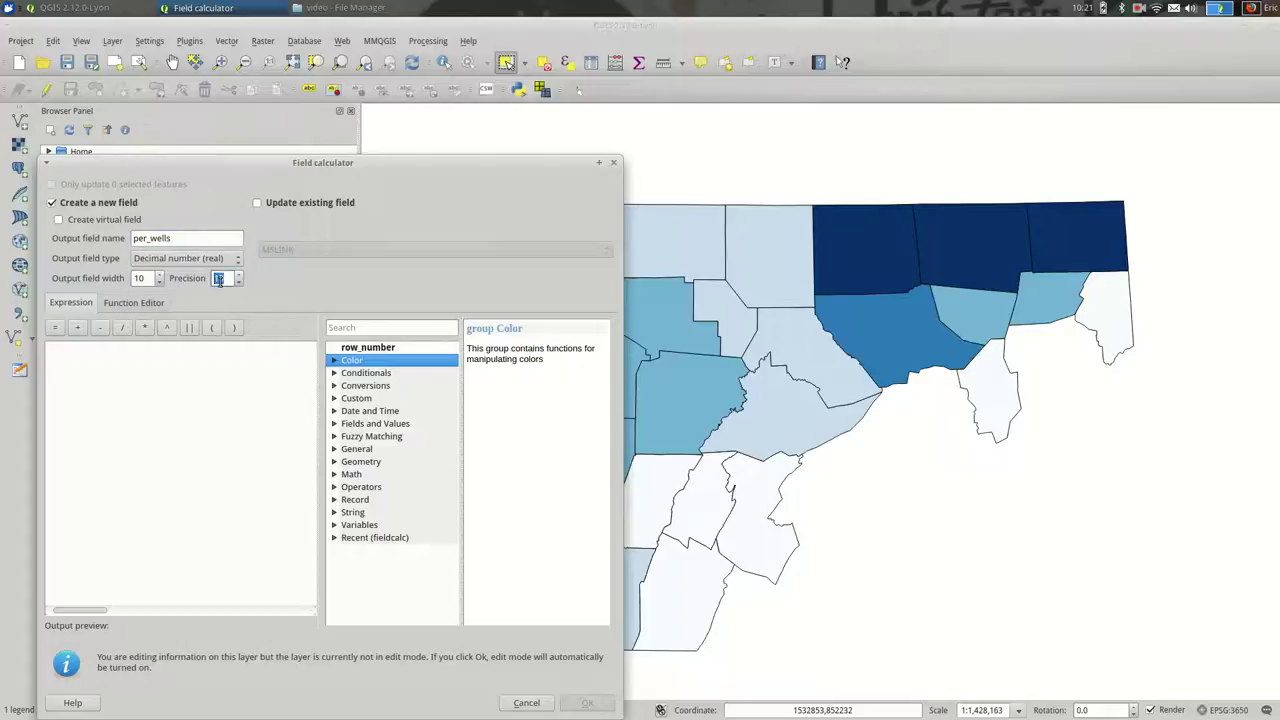
left_click(226, 397)
left_click(335, 424)
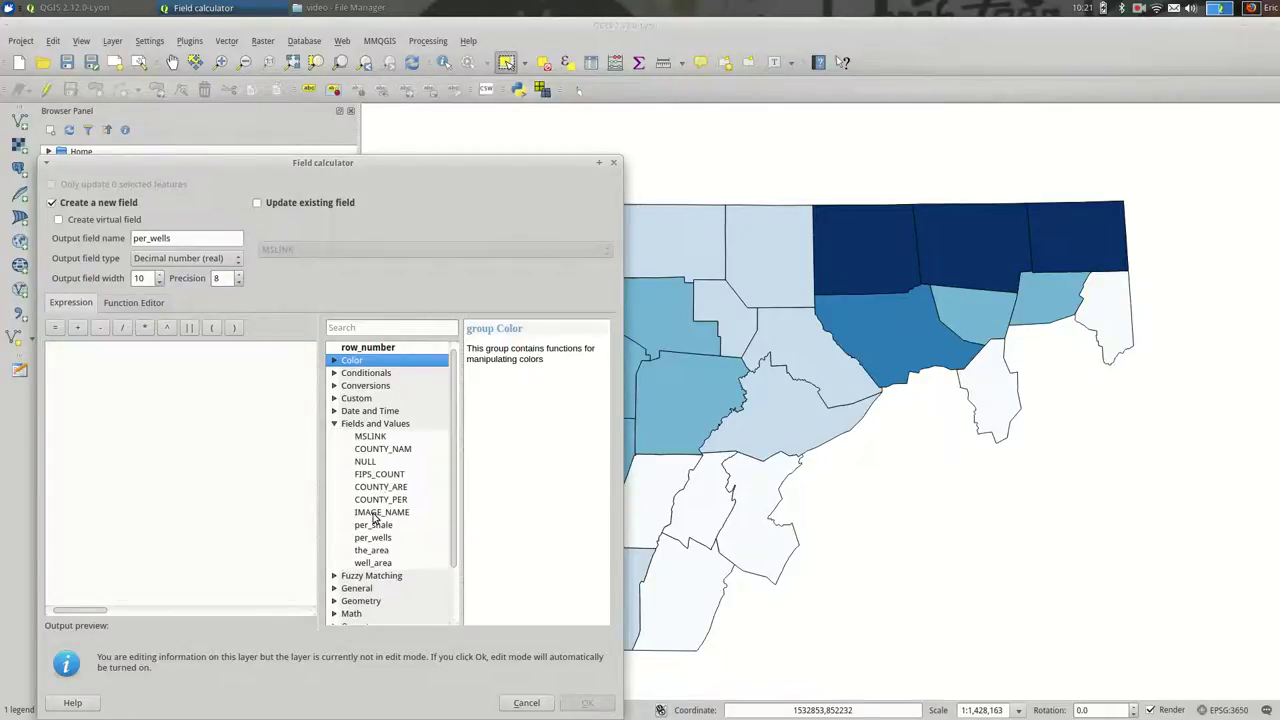
double_click(372, 563)
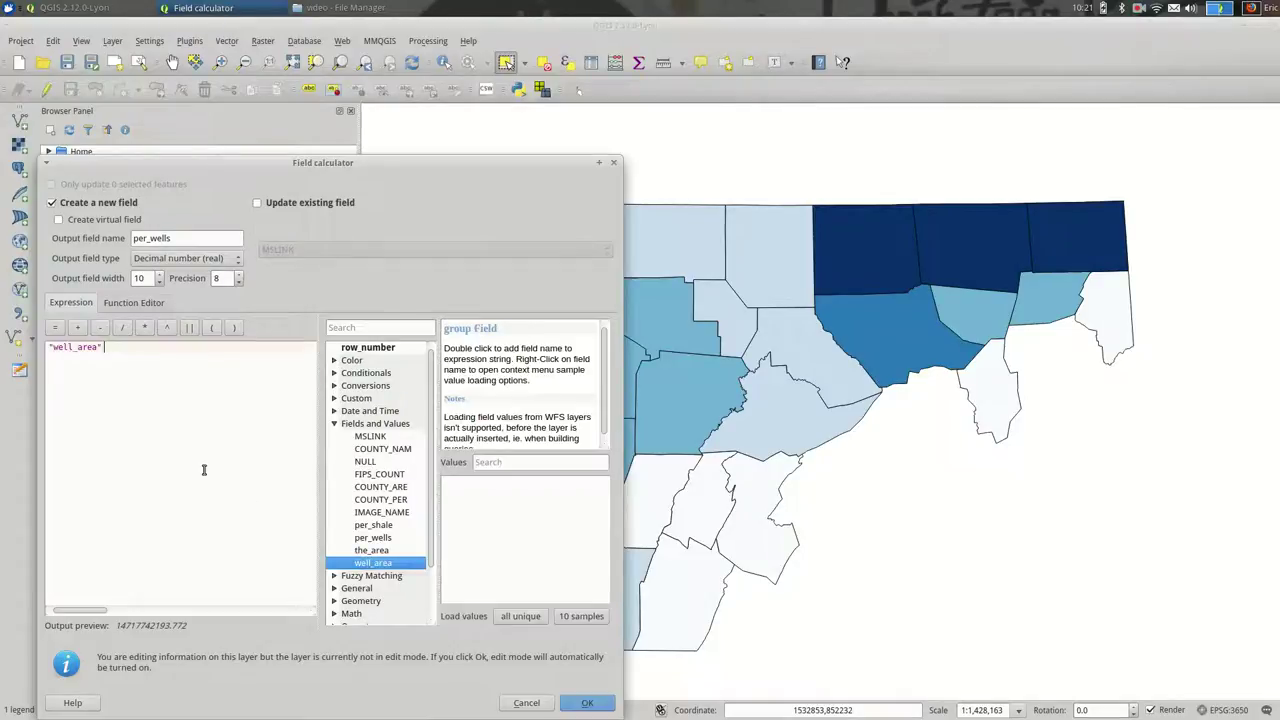
type("/ $area")
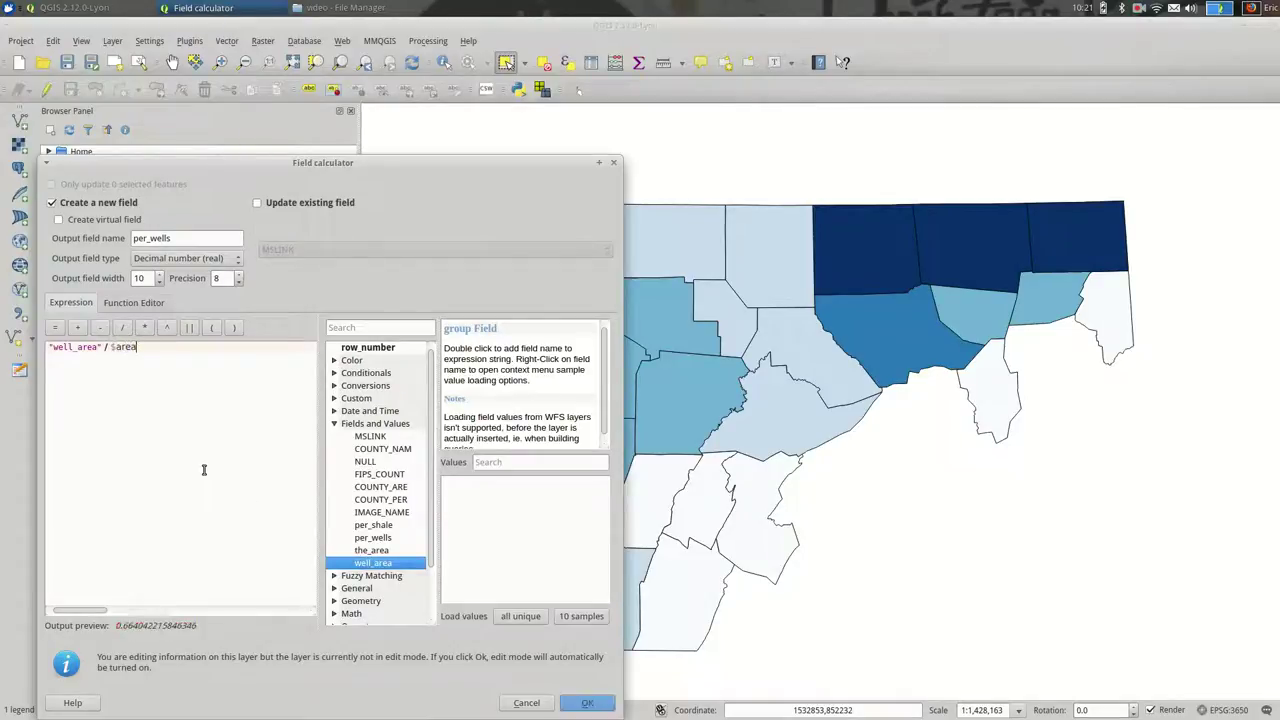
left_click(587, 704)
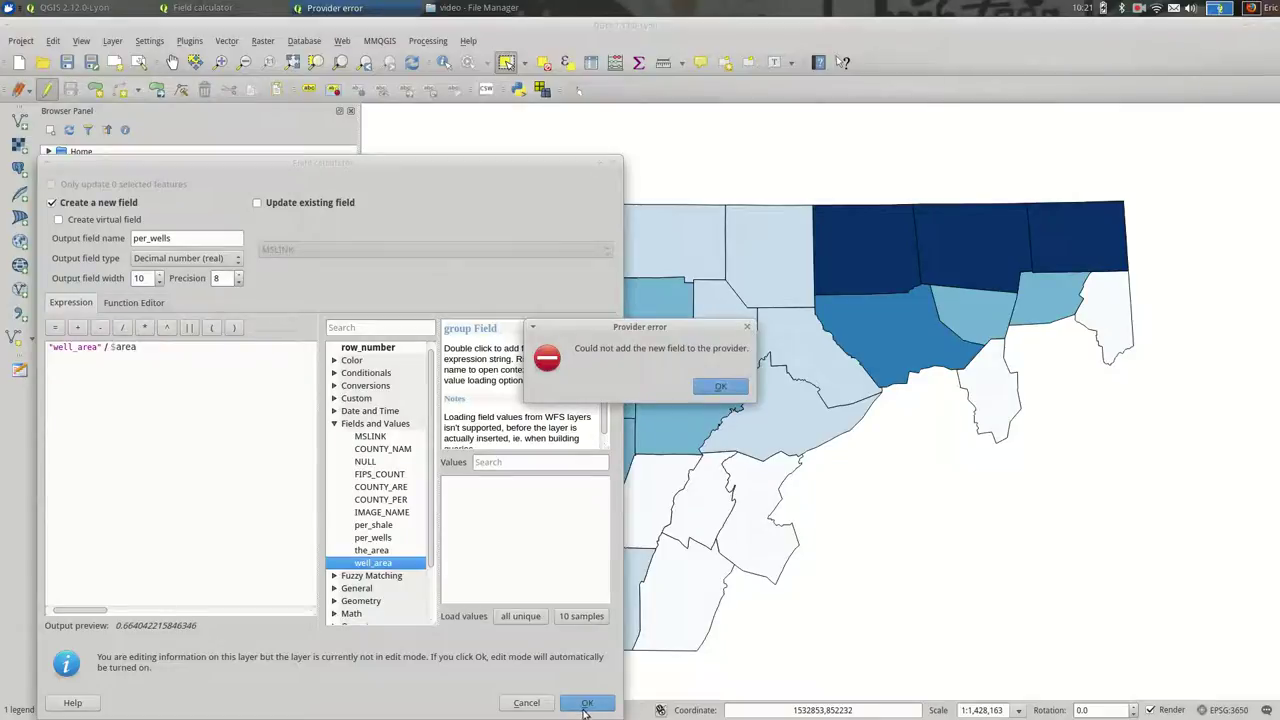
Step: Dismiss the provider error, rename the field to per_wells2, and confirm
left_click(726, 388)
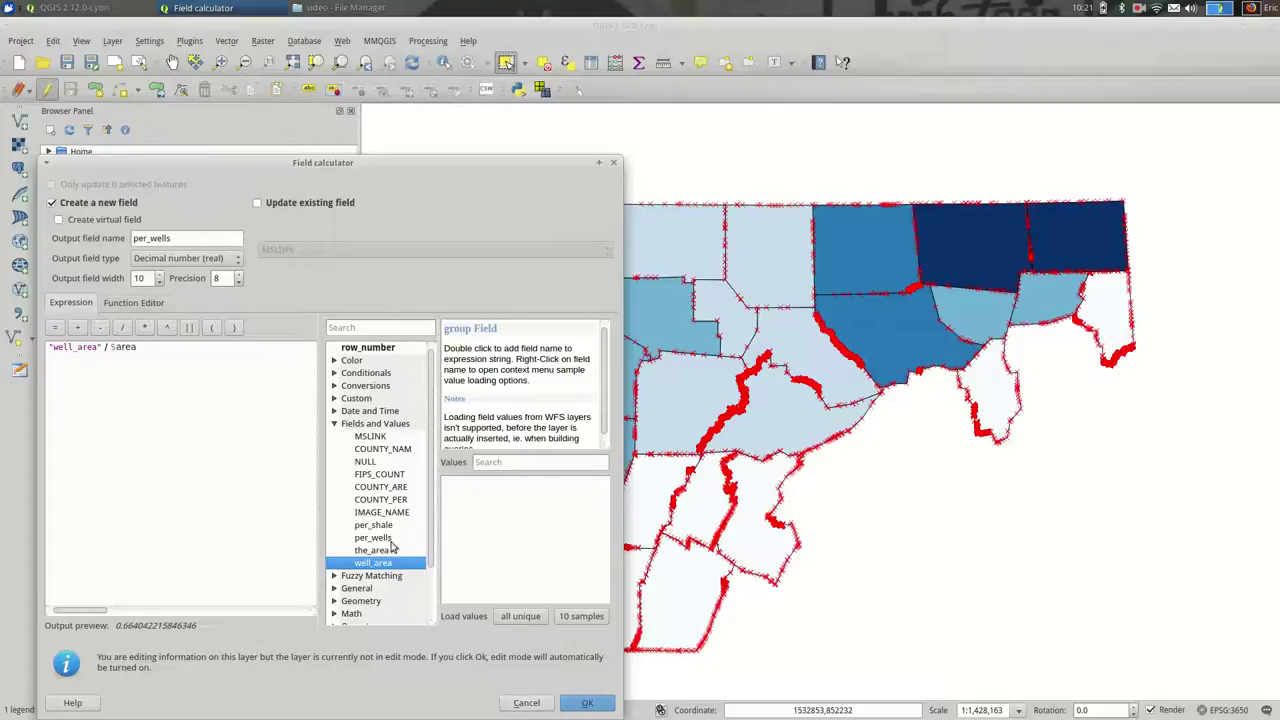
left_click(131, 244)
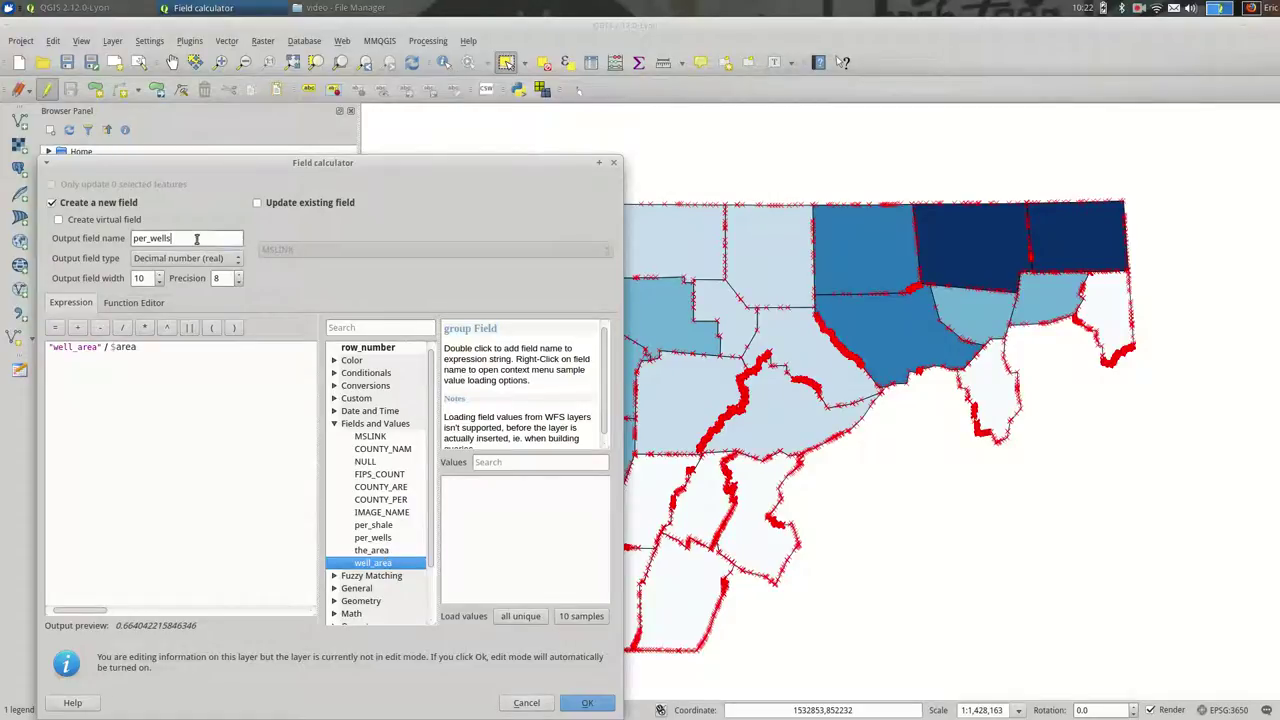
type("2")
left_click(577, 700)
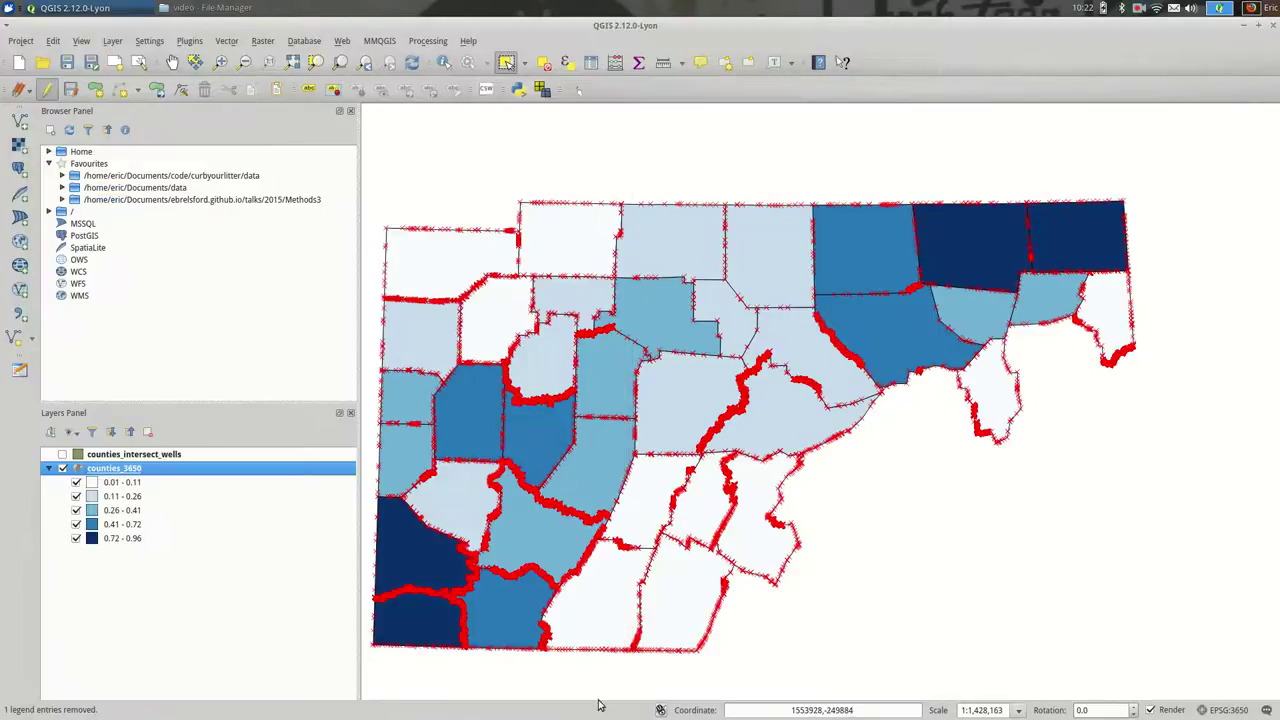
Step: Open the counties attribute table sorted by per_wells2
left_click(591, 62)
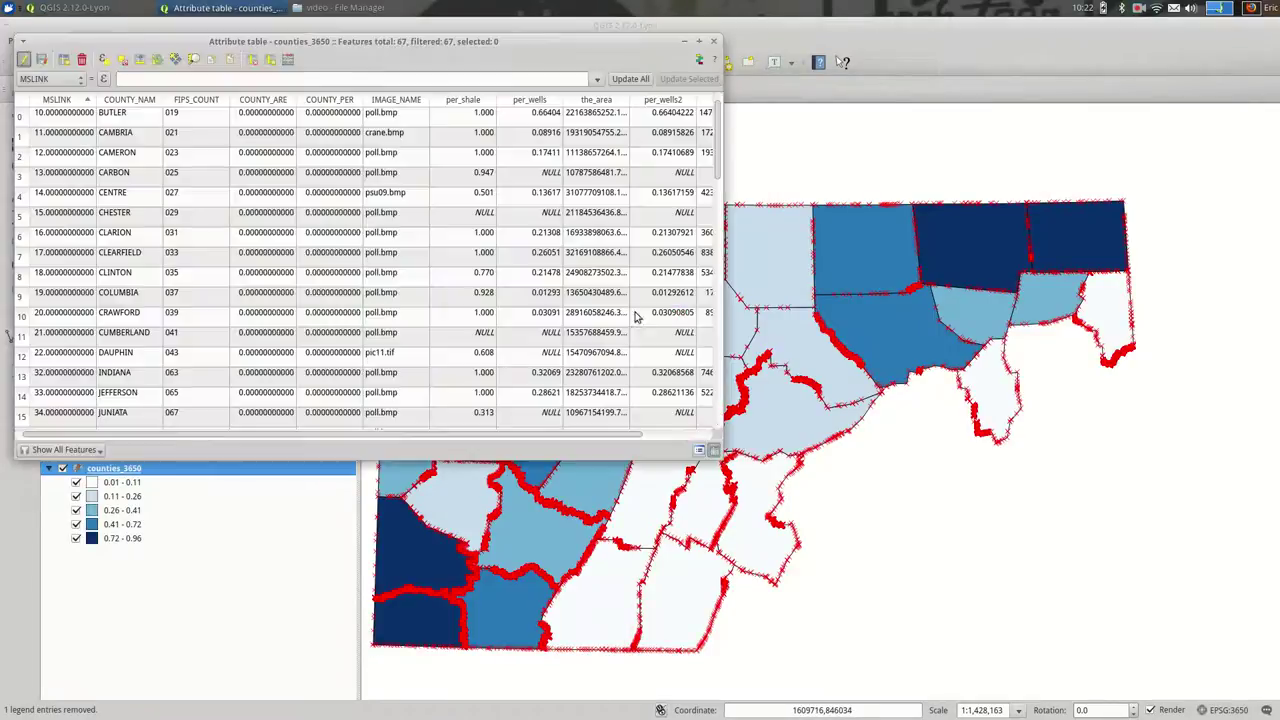
left_click_drag(430, 436, 493, 436)
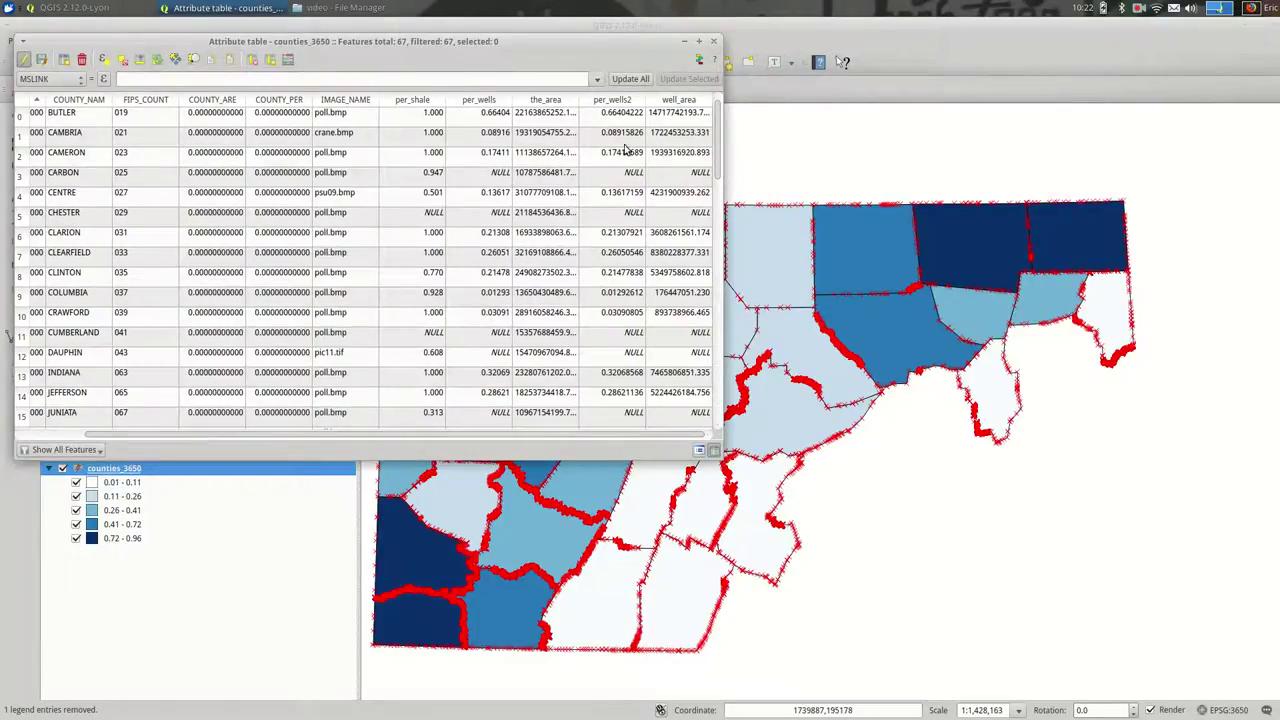
left_click(609, 99)
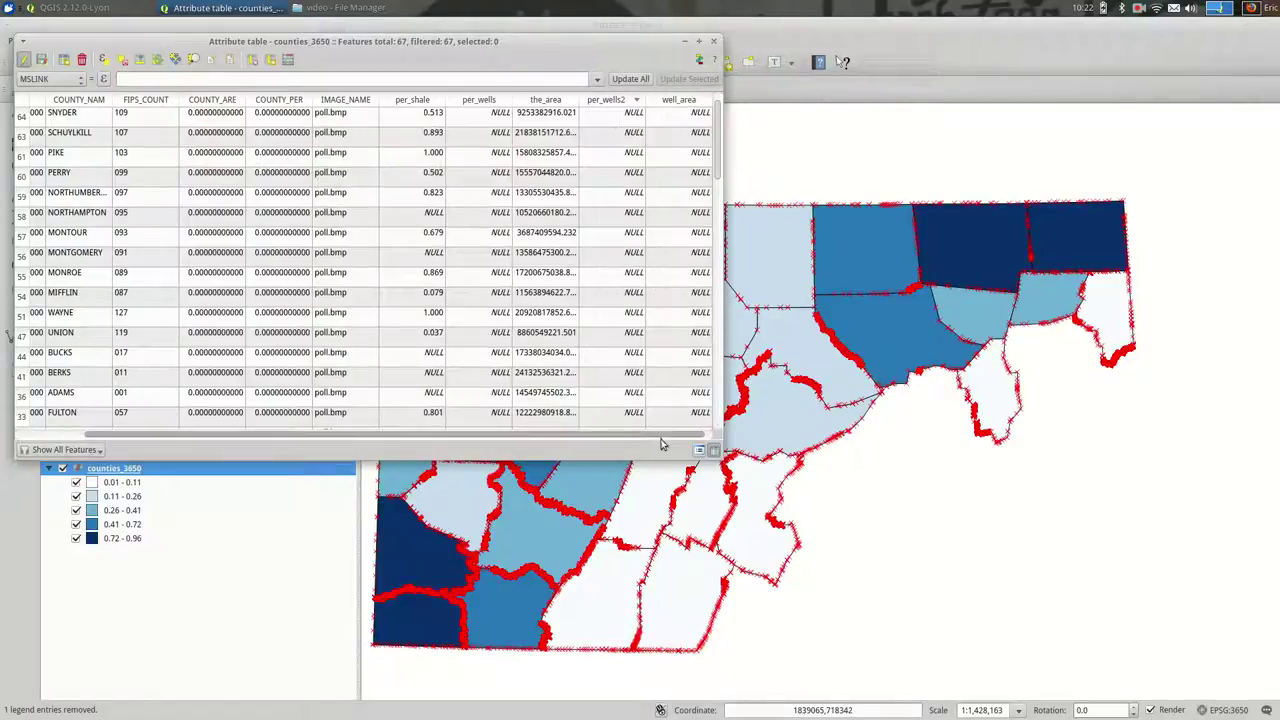
Step: Select top per_wells2 counties (Bradford, Washington, Susquehanna, Tioga, Butler) to locate them
left_click_drag(717, 175, 732, 422)
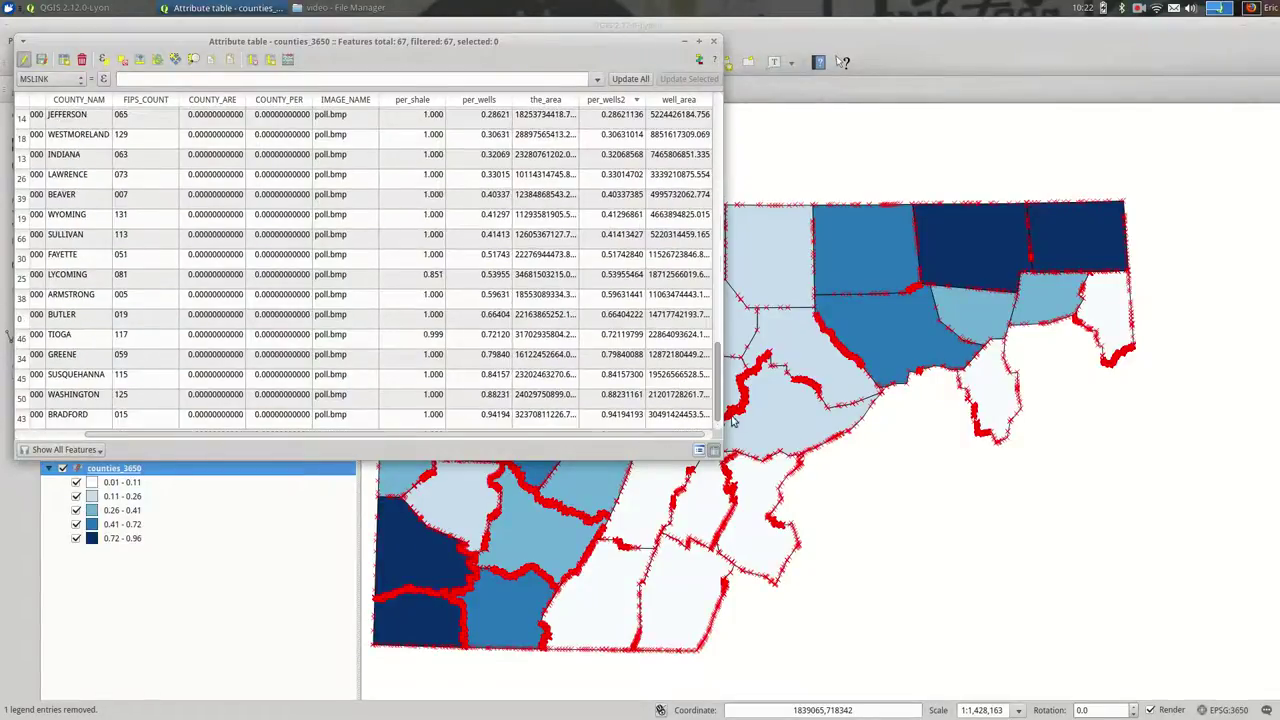
left_click(23, 418)
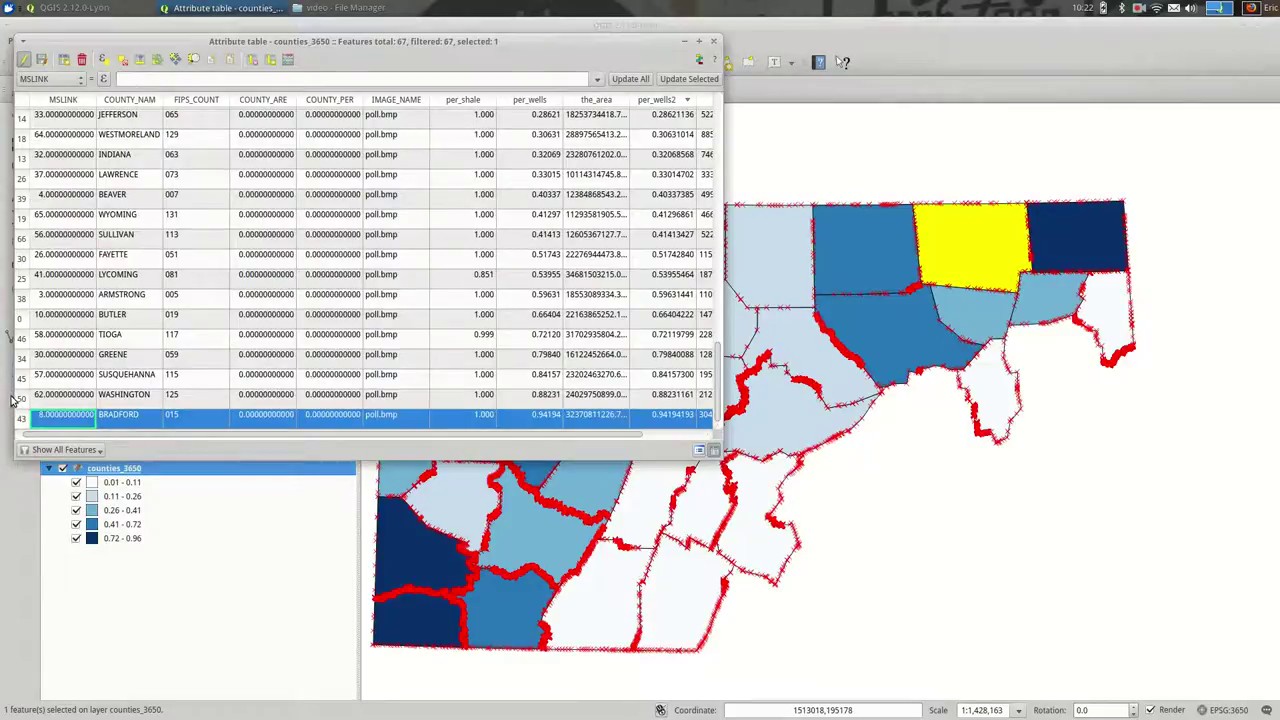
left_click(22, 397)
left_click(22, 377)
mouse_move(22, 357)
left_mouse_down()
mouse_move(22, 340)
mouse_move(20, 360)
left_mouse_up()
left_click(22, 337)
left_click(22, 317)
left_click(22, 337)
left_click(22, 377)
left_click(22, 397)
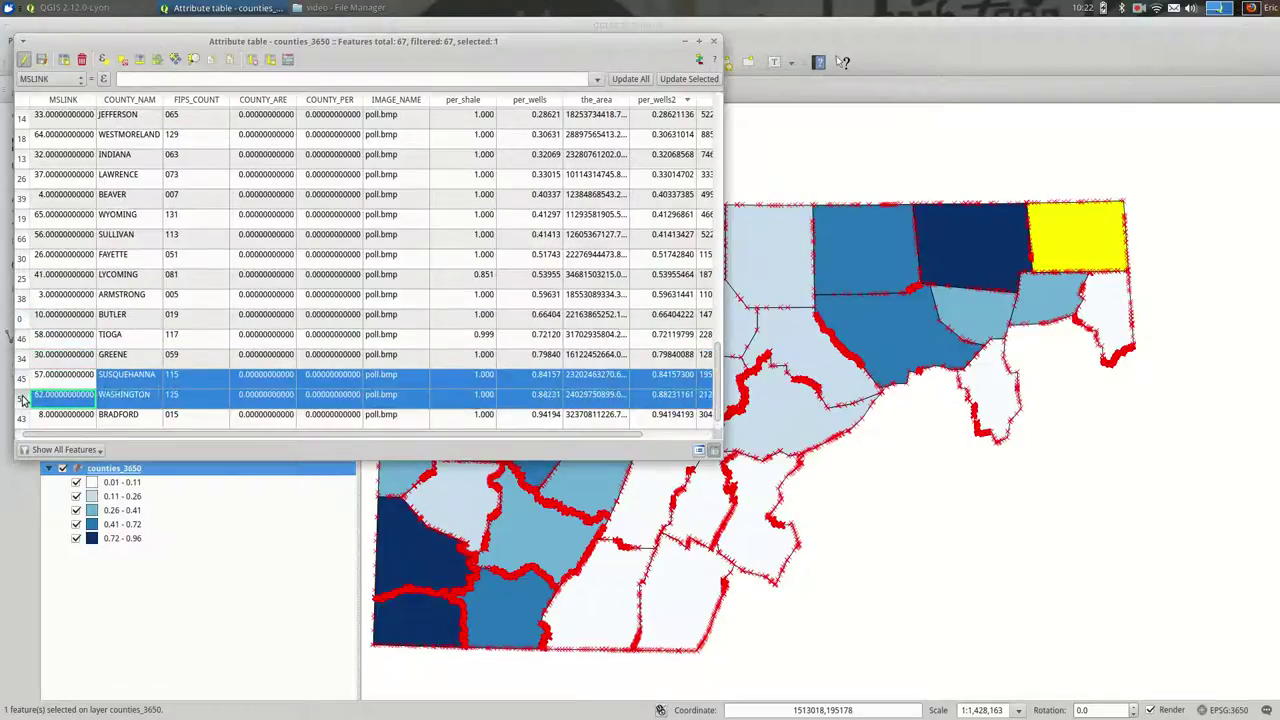
left_click(22, 417)
Step: Select the rows from CARBON through SNYDER, the 30 NULL per_wells2 counties
scroll(212, 434, "right", 1)
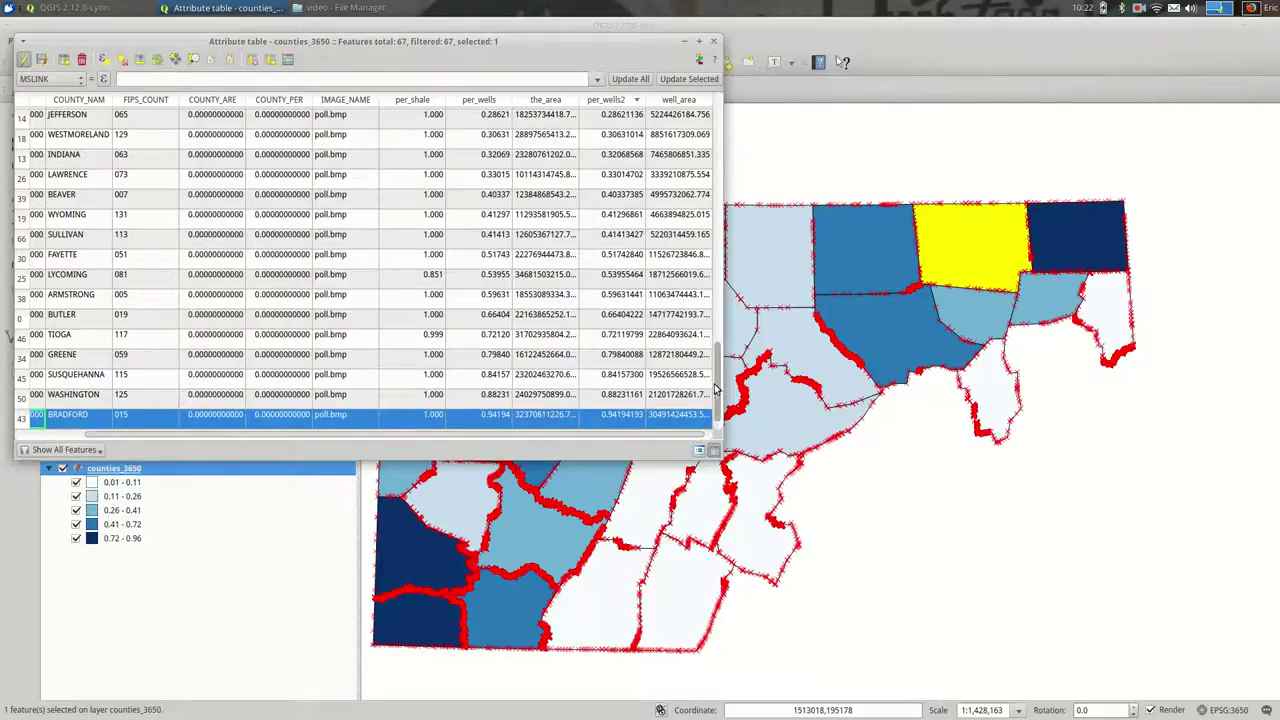
scroll(702, 330, "up", 8)
scroll(702, 272, "up", 2)
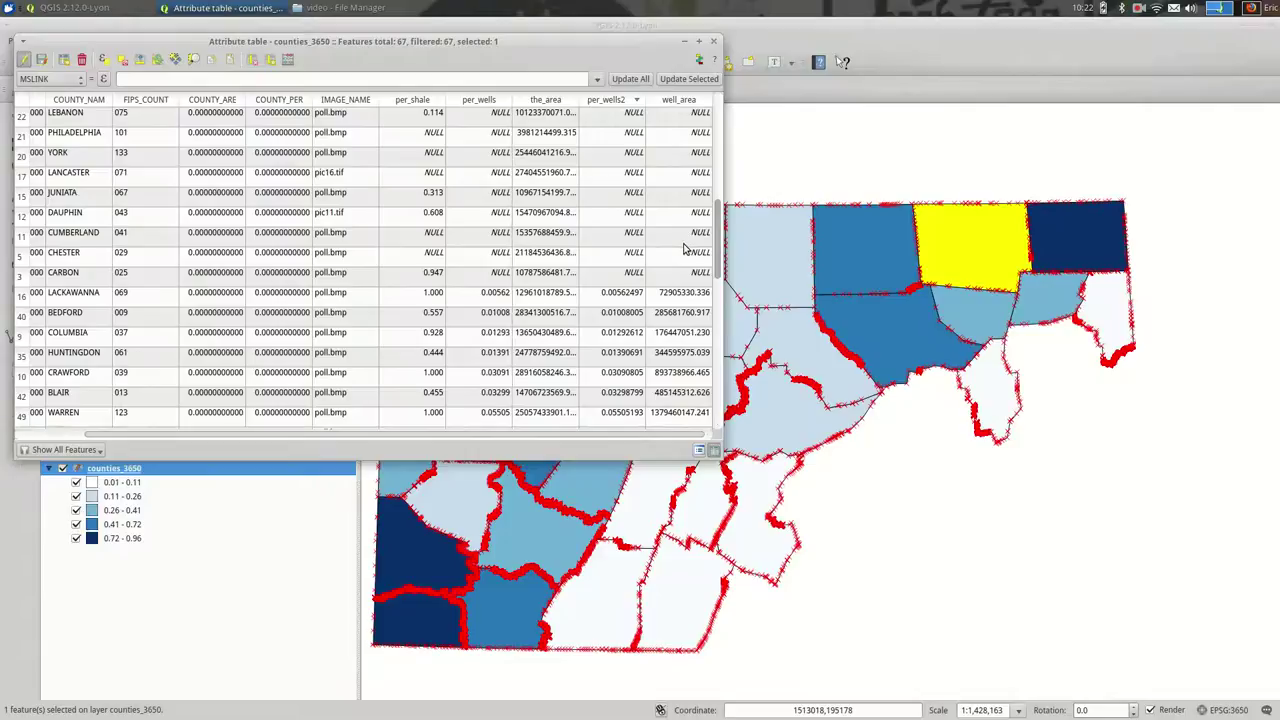
scroll(690, 230, "up", 7)
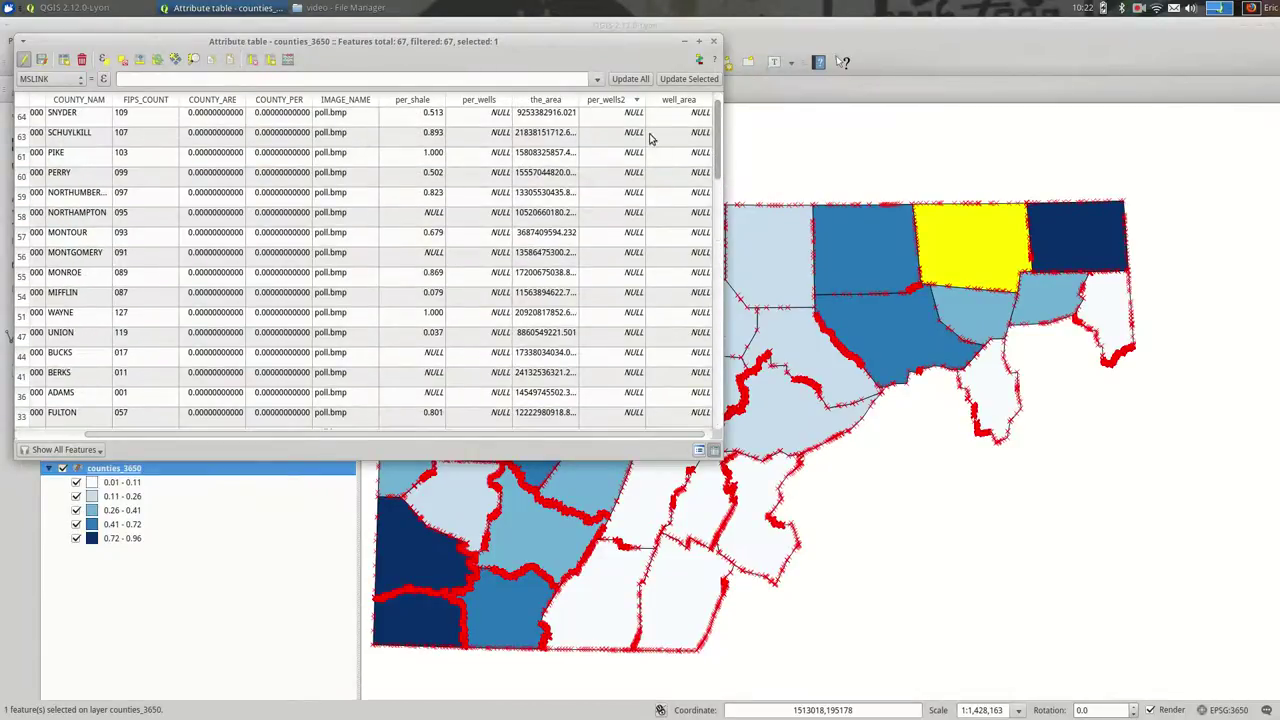
scroll(677, 229, "up", 3)
scroll(654, 229, "down", 4)
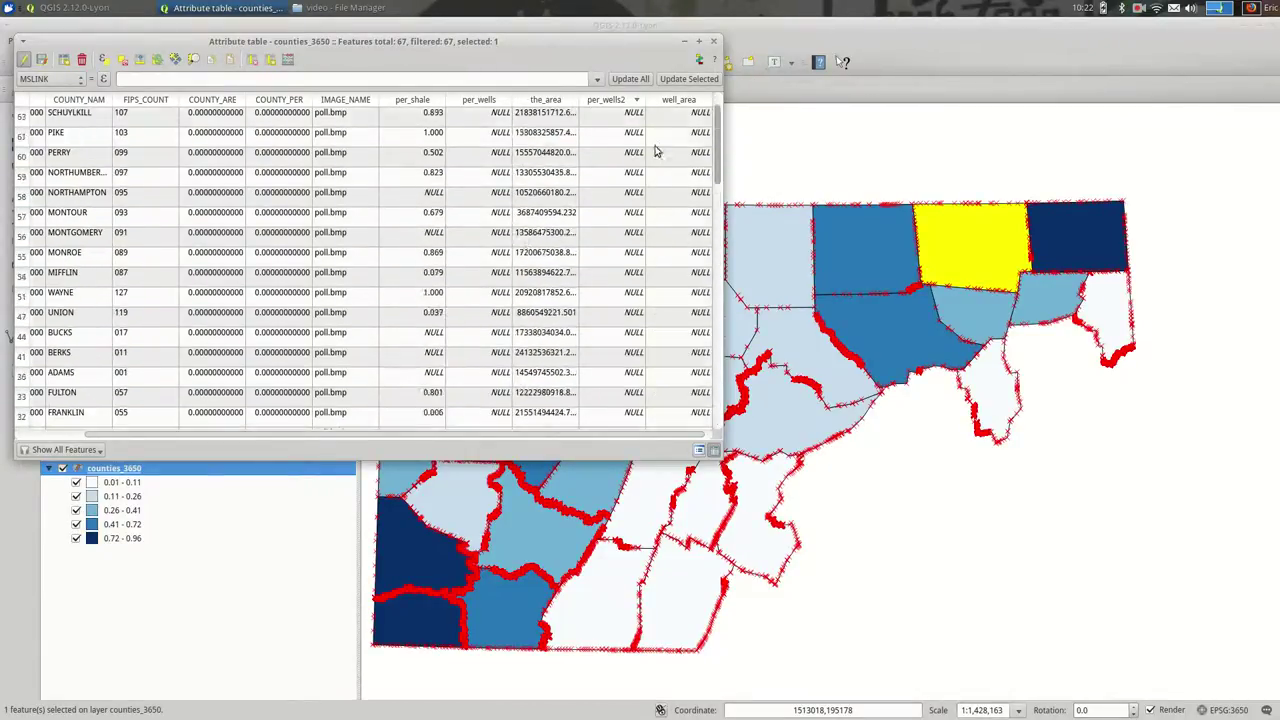
scroll(645, 160, "down", 7)
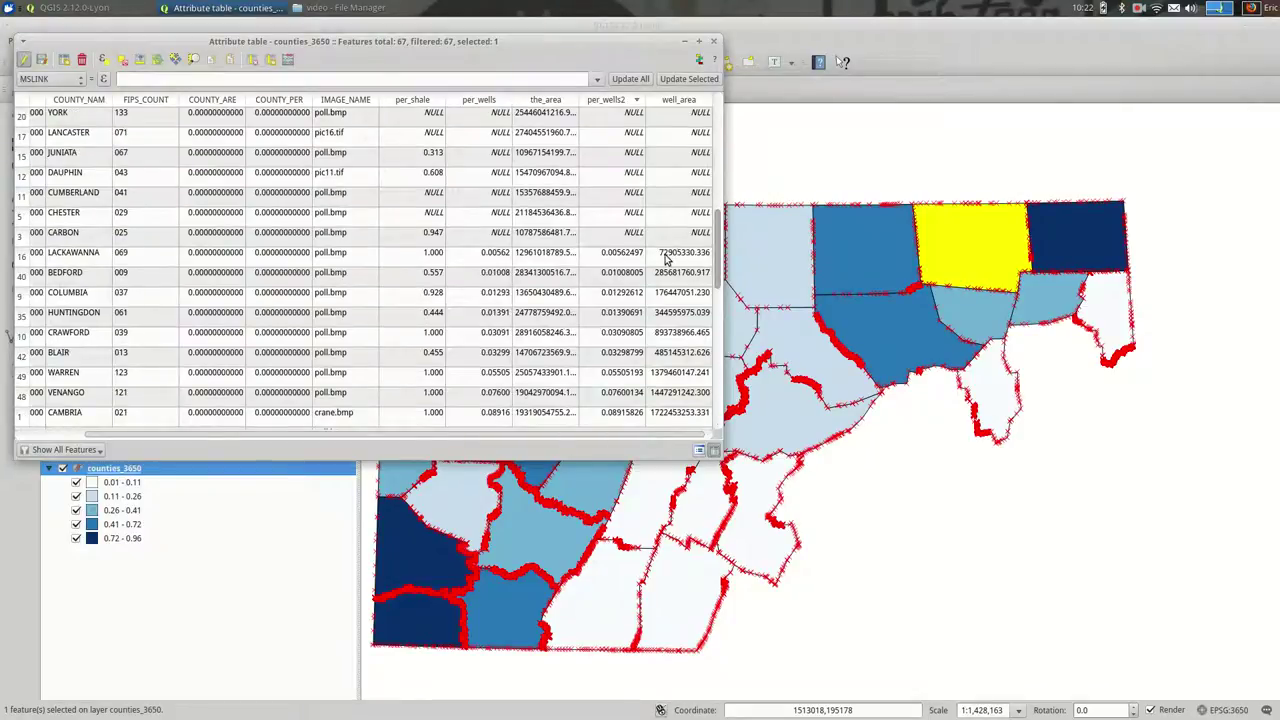
scroll(668, 248, "up", 2)
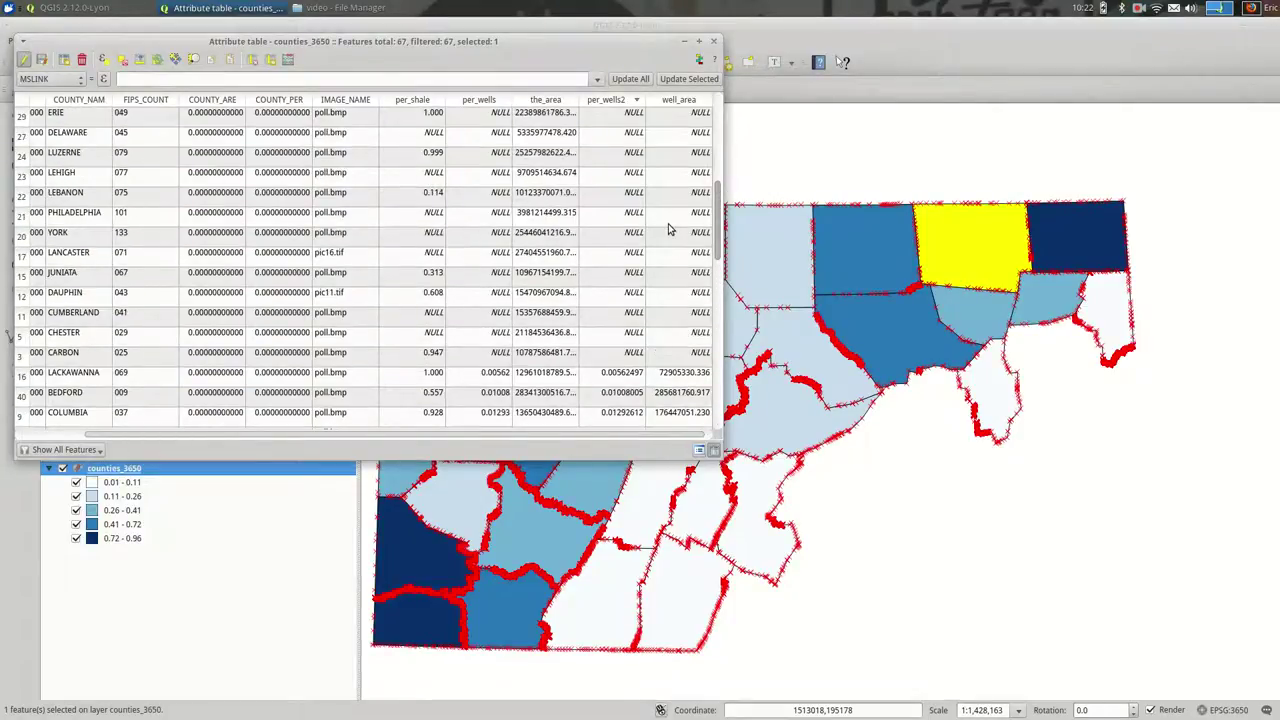
left_click(26, 354)
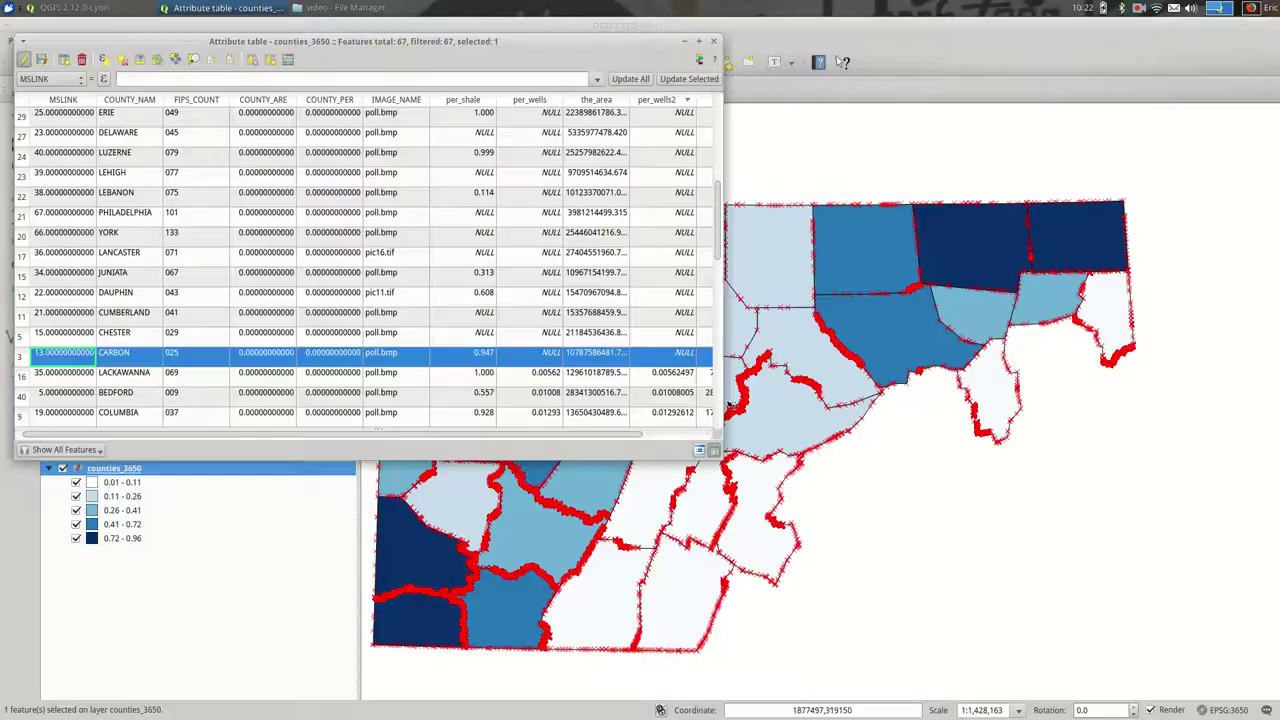
scroll(560, 385, "up", 5)
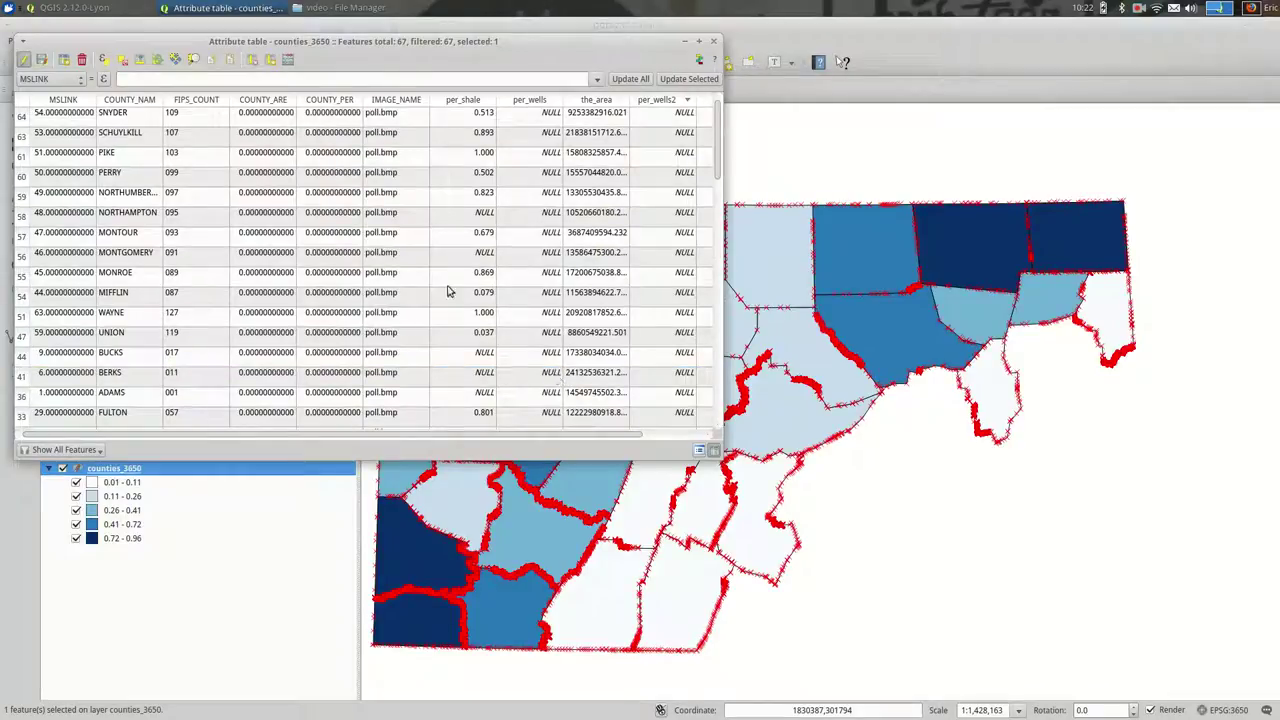
left_click(21, 116, "shift")
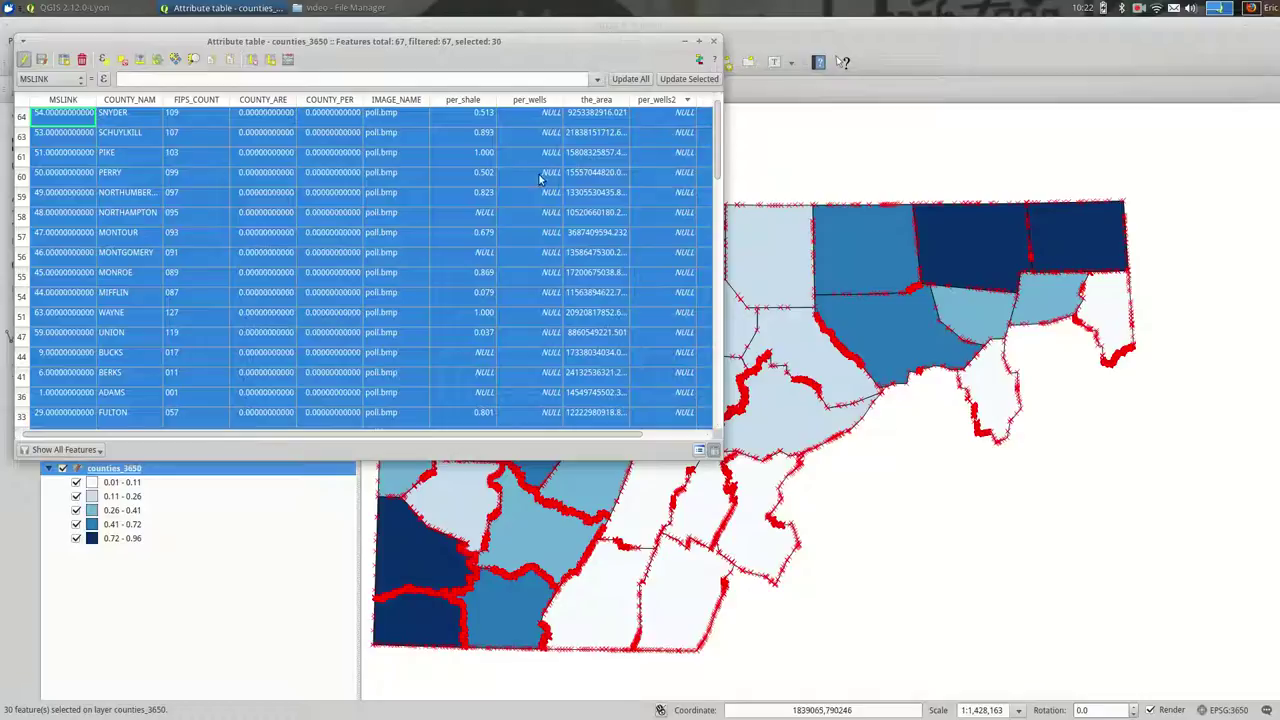
scroll(686, 245, "down", 8)
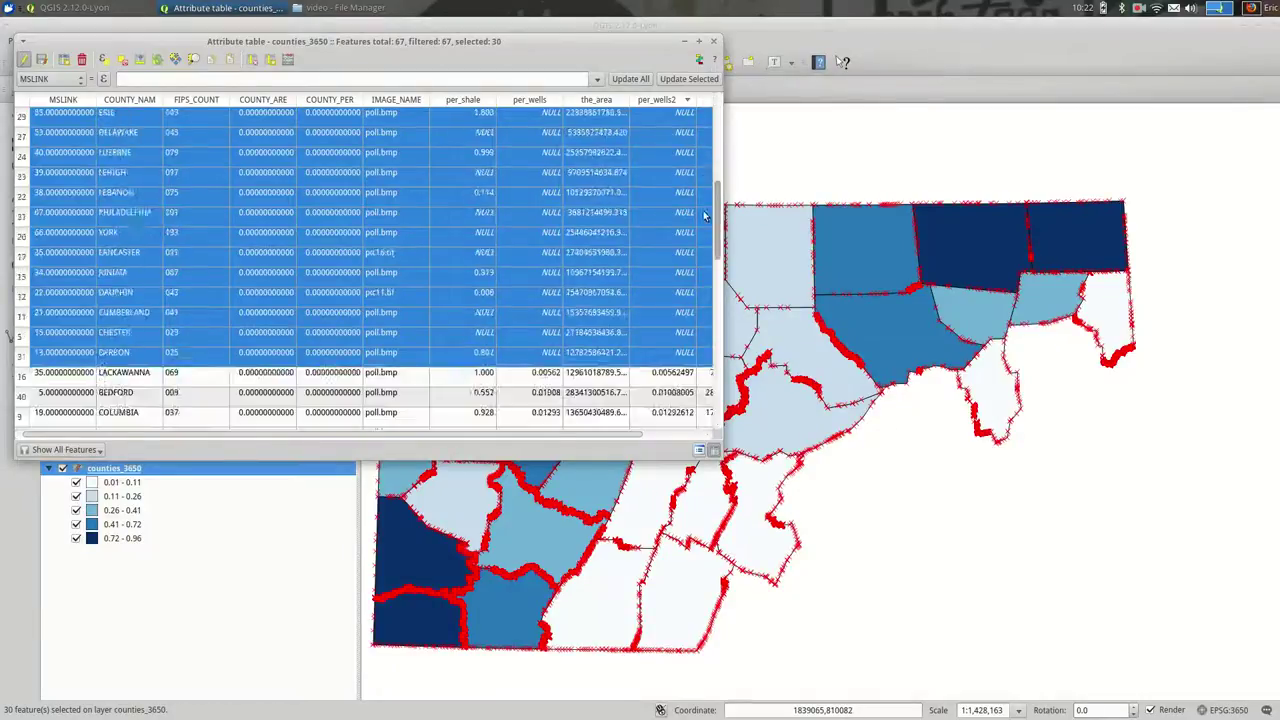
scroll(686, 245, "up", 5)
scroll(657, 234, "down", 8)
scroll(657, 234, "up", 4)
Step: Update existing field per_wells2 to 0 for only the 30 selected counties
left_click(287, 59)
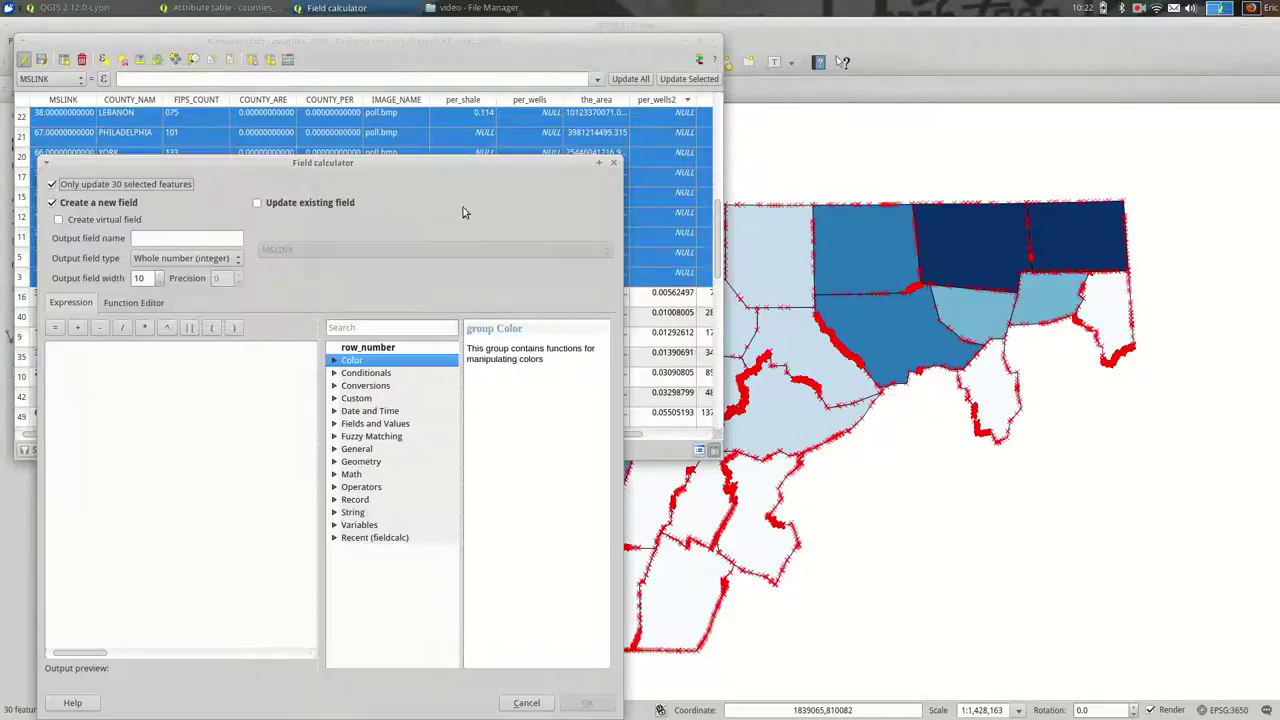
left_click(310, 203)
left_click(270, 249)
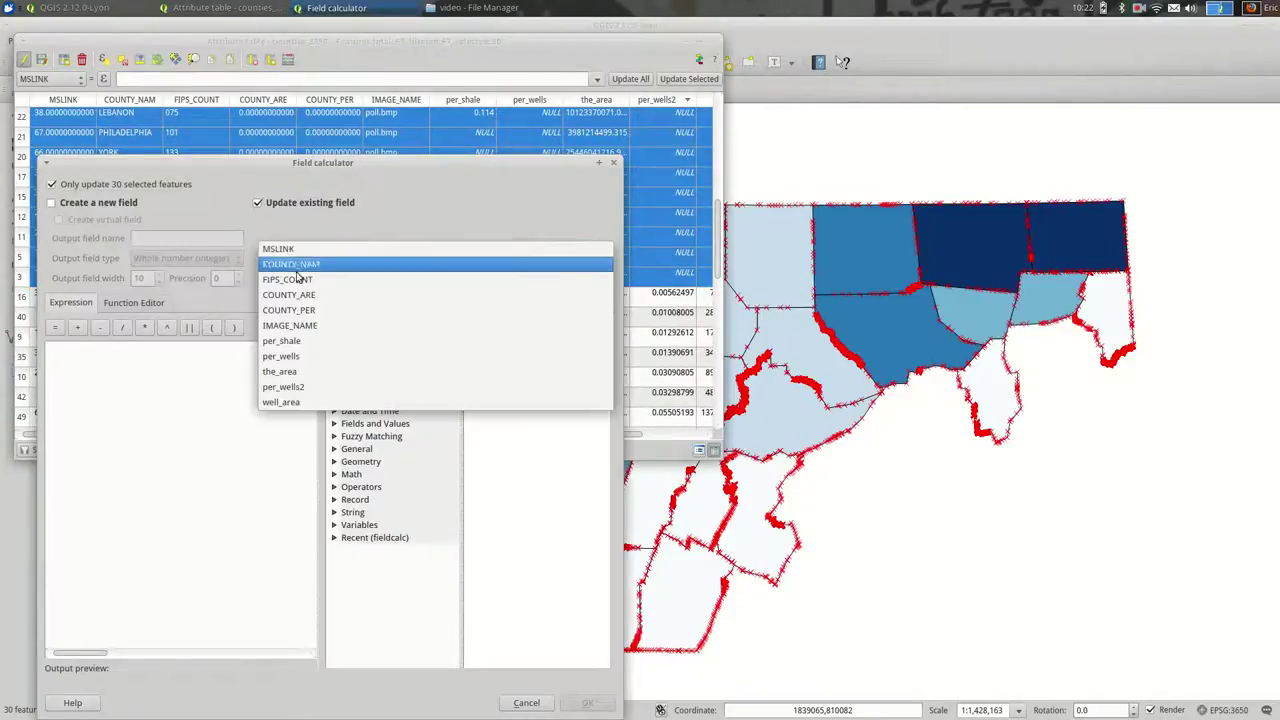
left_click(351, 388)
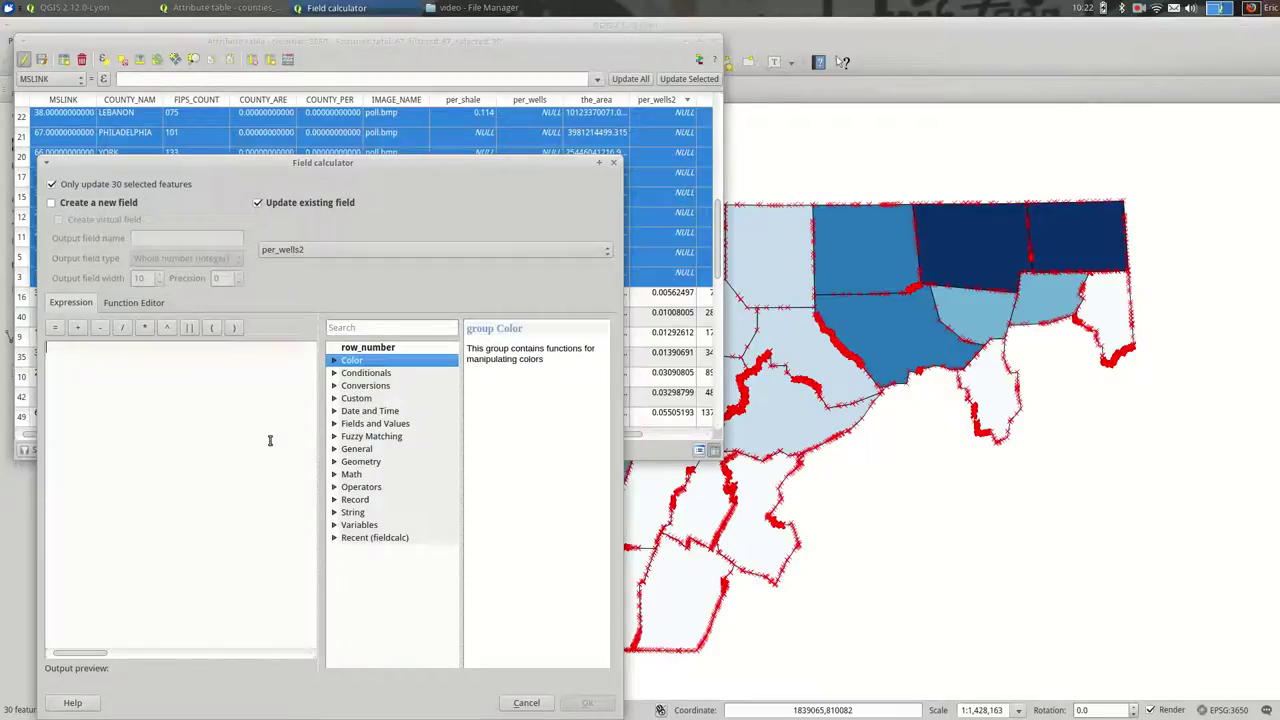
type("0")
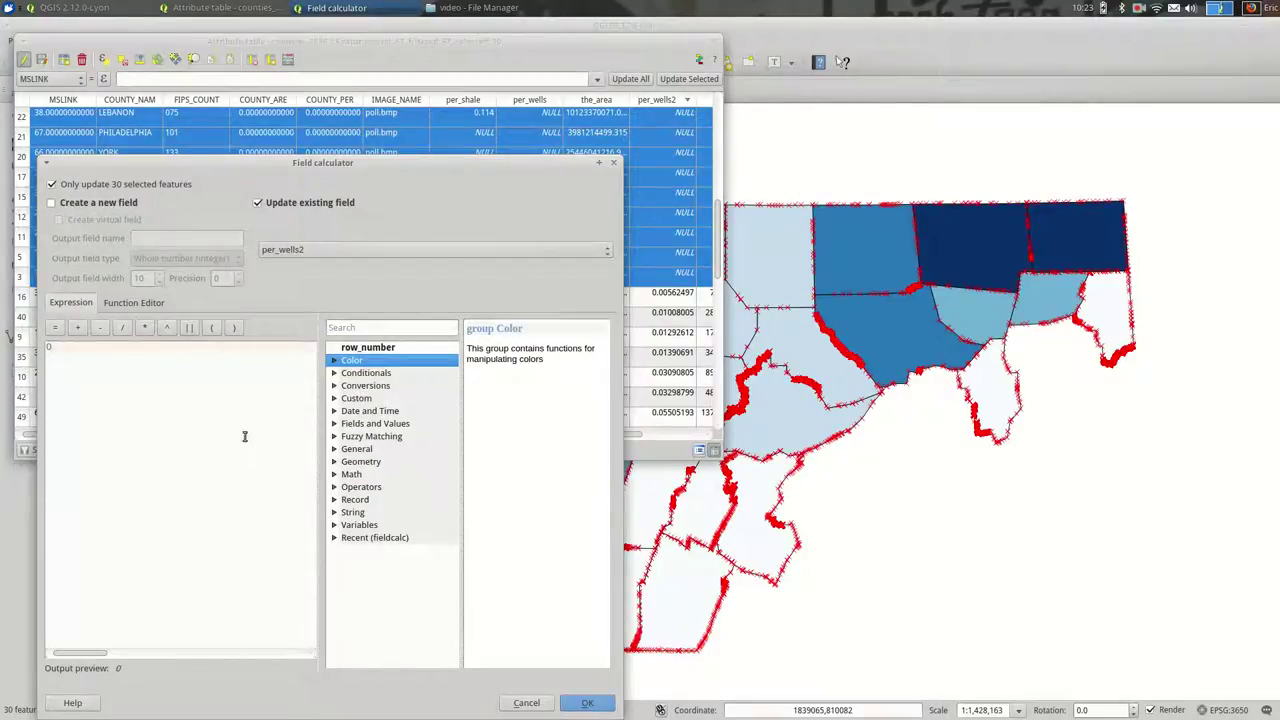
left_click(596, 702)
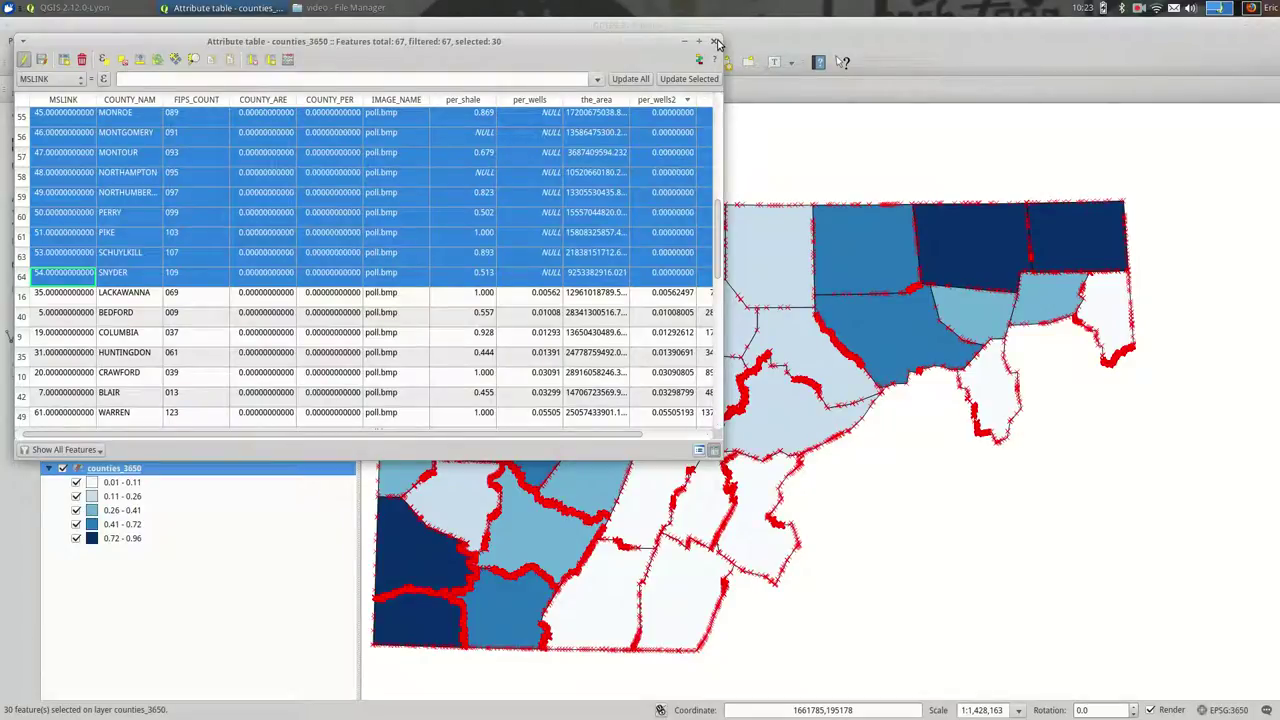
left_click(724, 246)
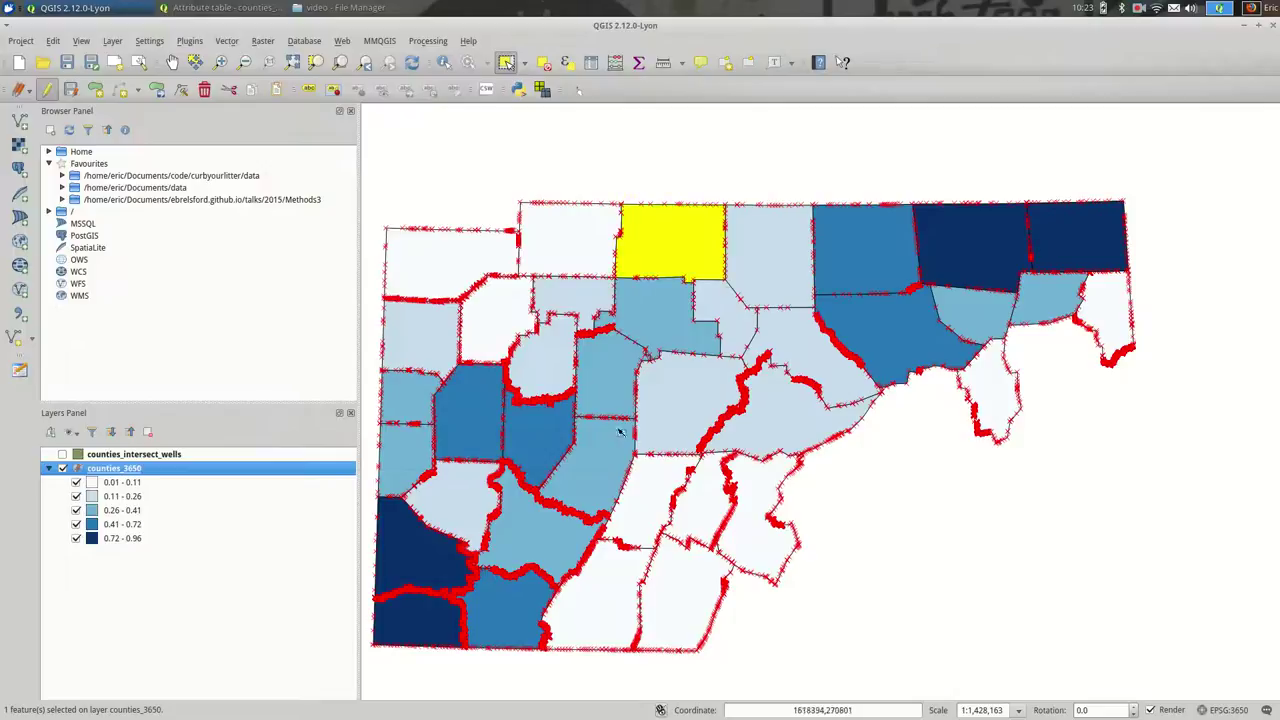
Step: Close the attribute table, then reclassify and apply the counties graduated style
key("alt+Tab")
key("alt+F4")
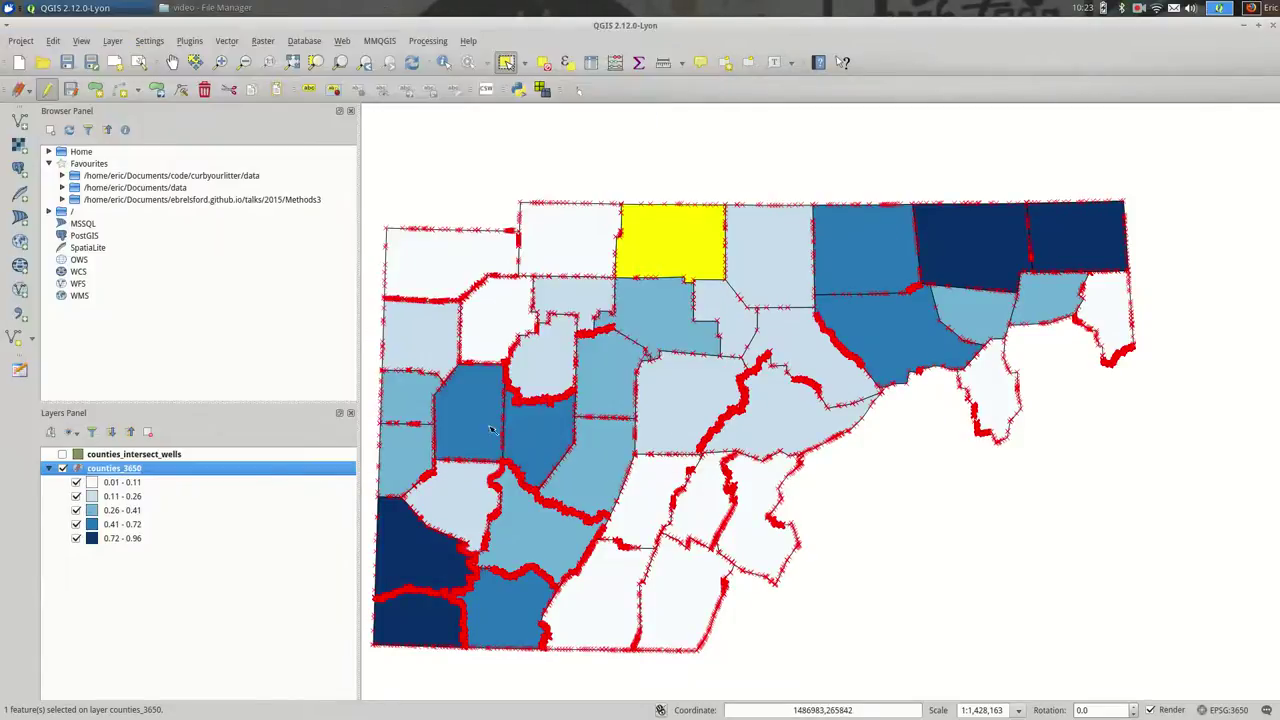
double_click(166, 475)
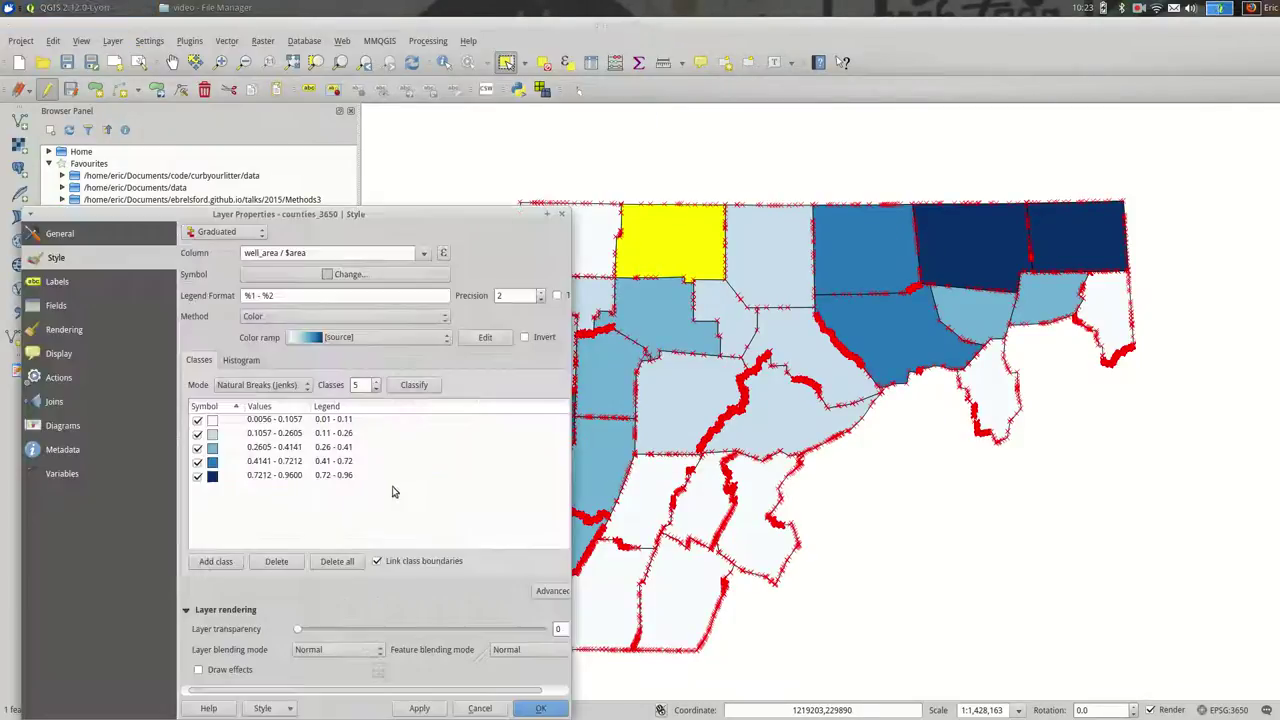
left_click(414, 385)
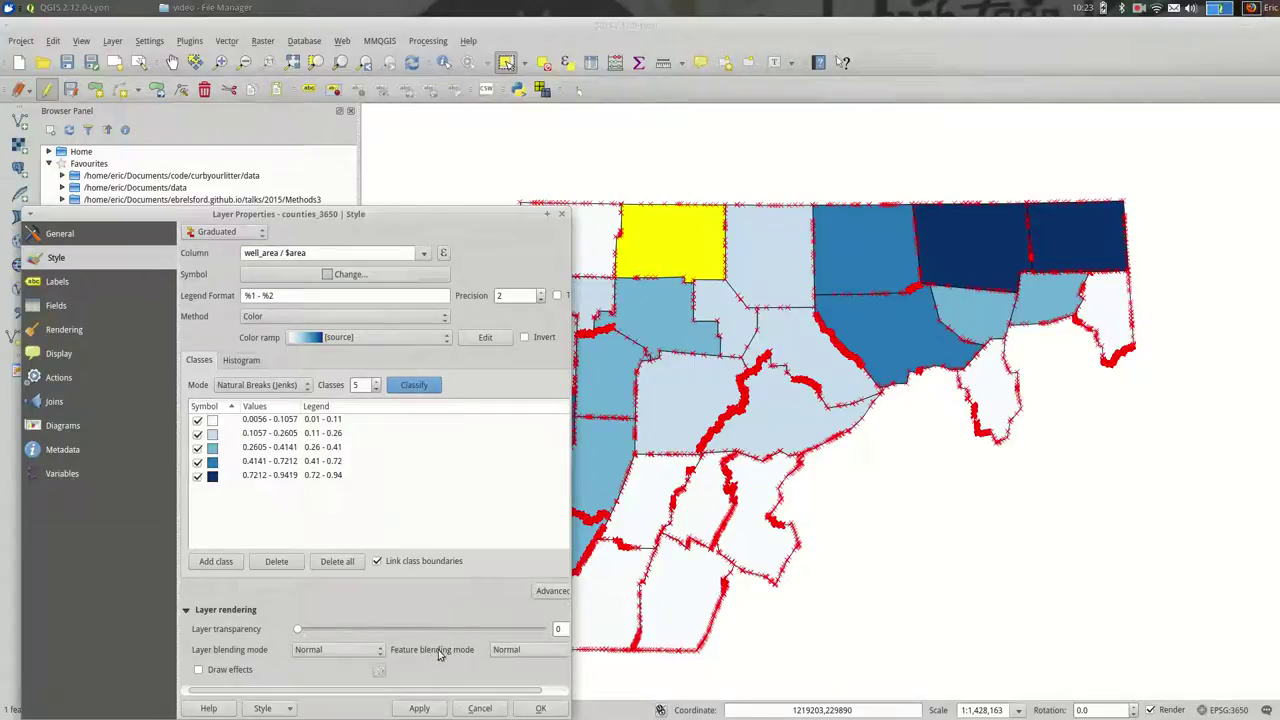
left_click(421, 709)
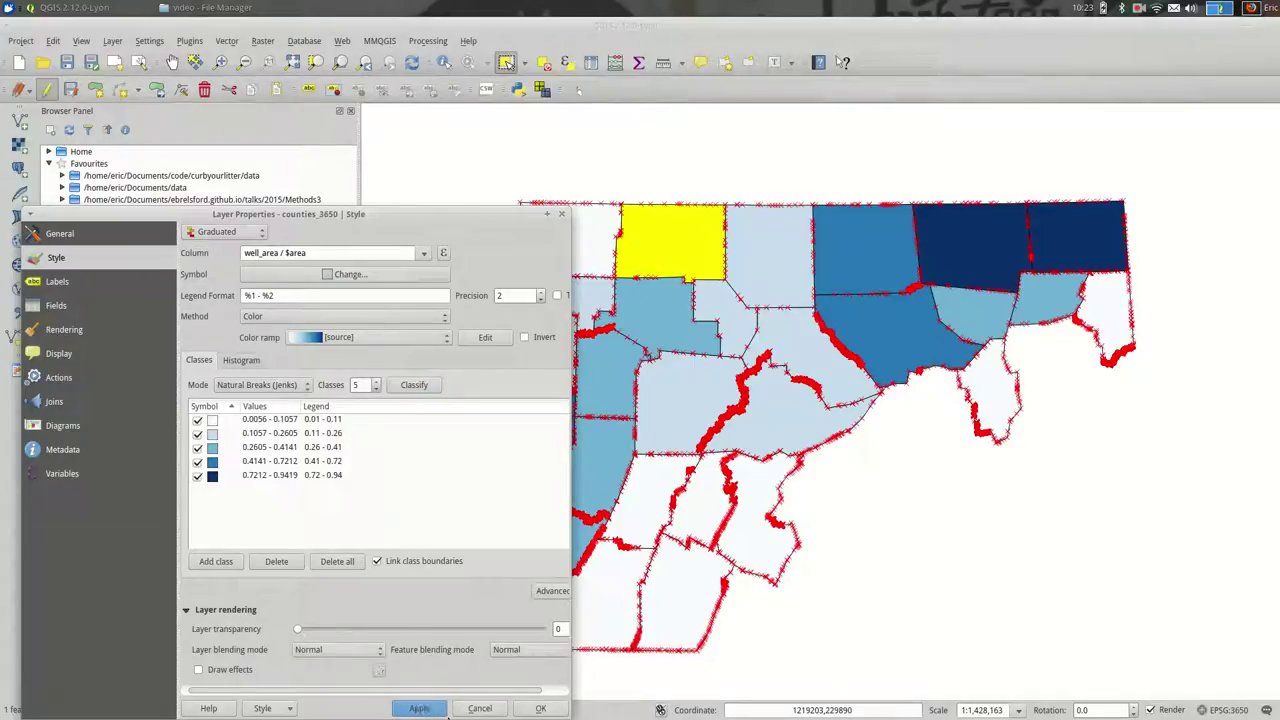
Step: Classify counties by per_wells2 into five classes, apply, and close properties
left_click(395, 257)
left_click(421, 255)
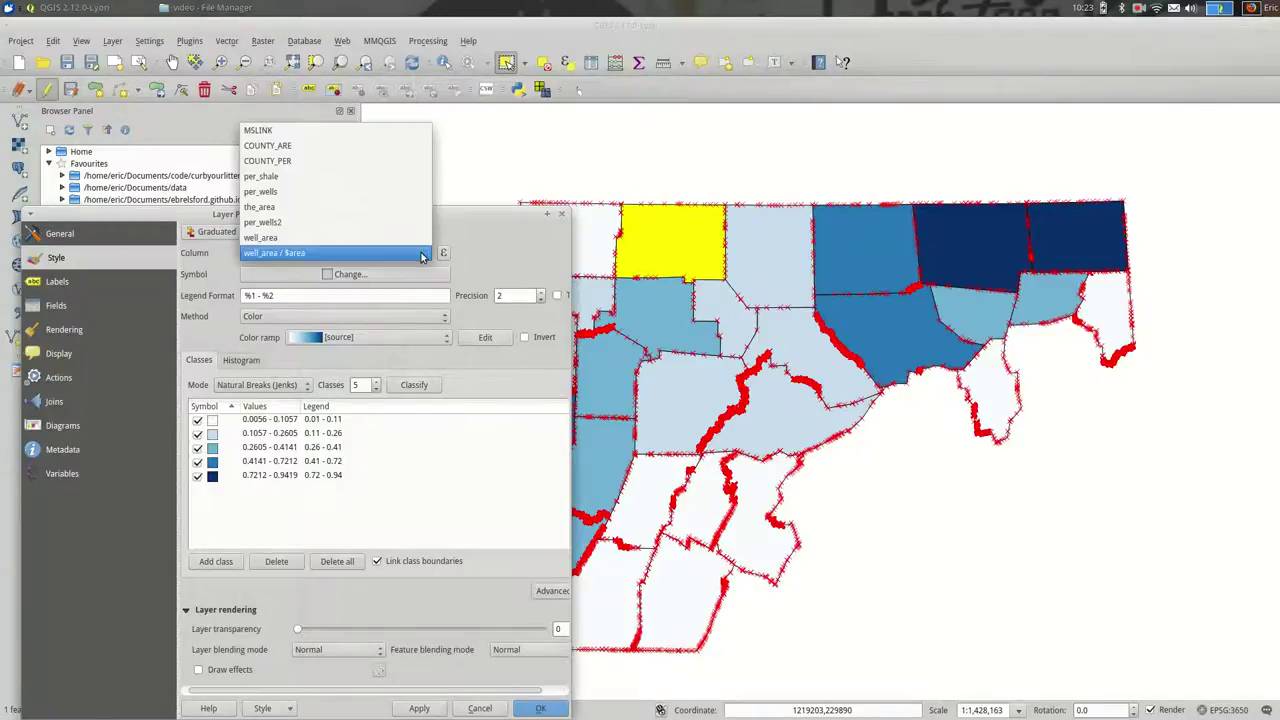
left_click(367, 224)
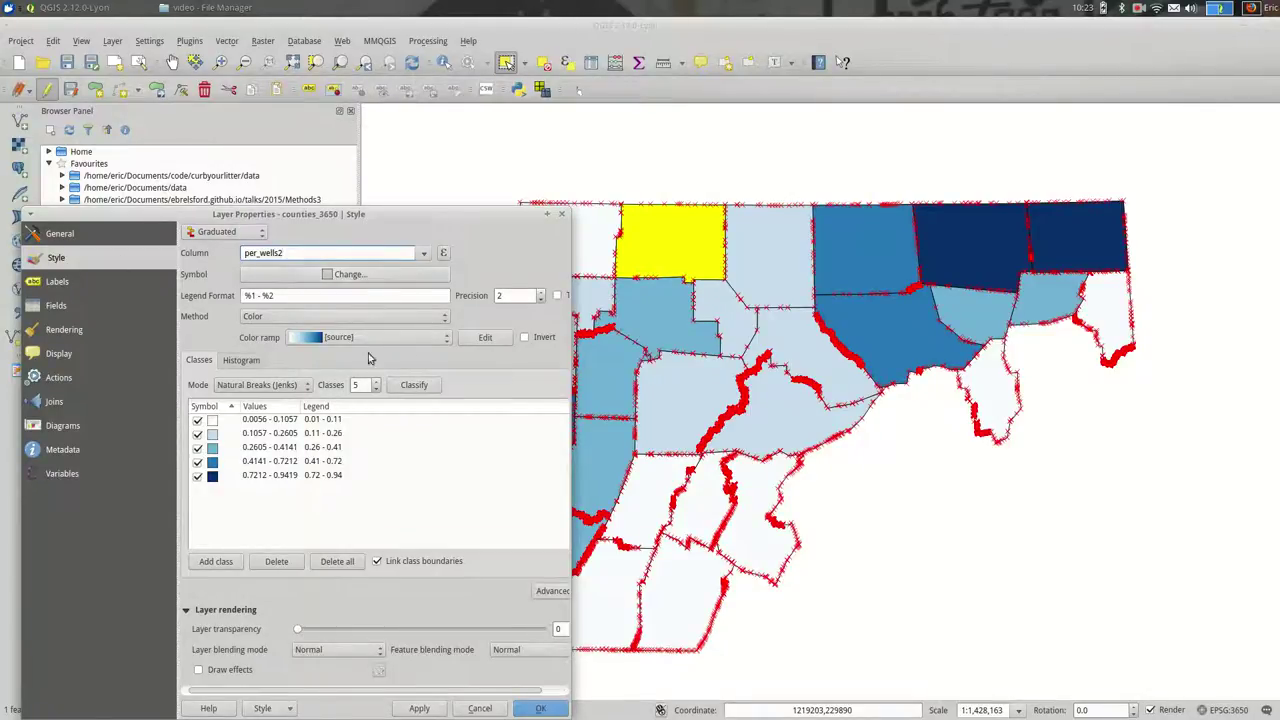
left_click(412, 387)
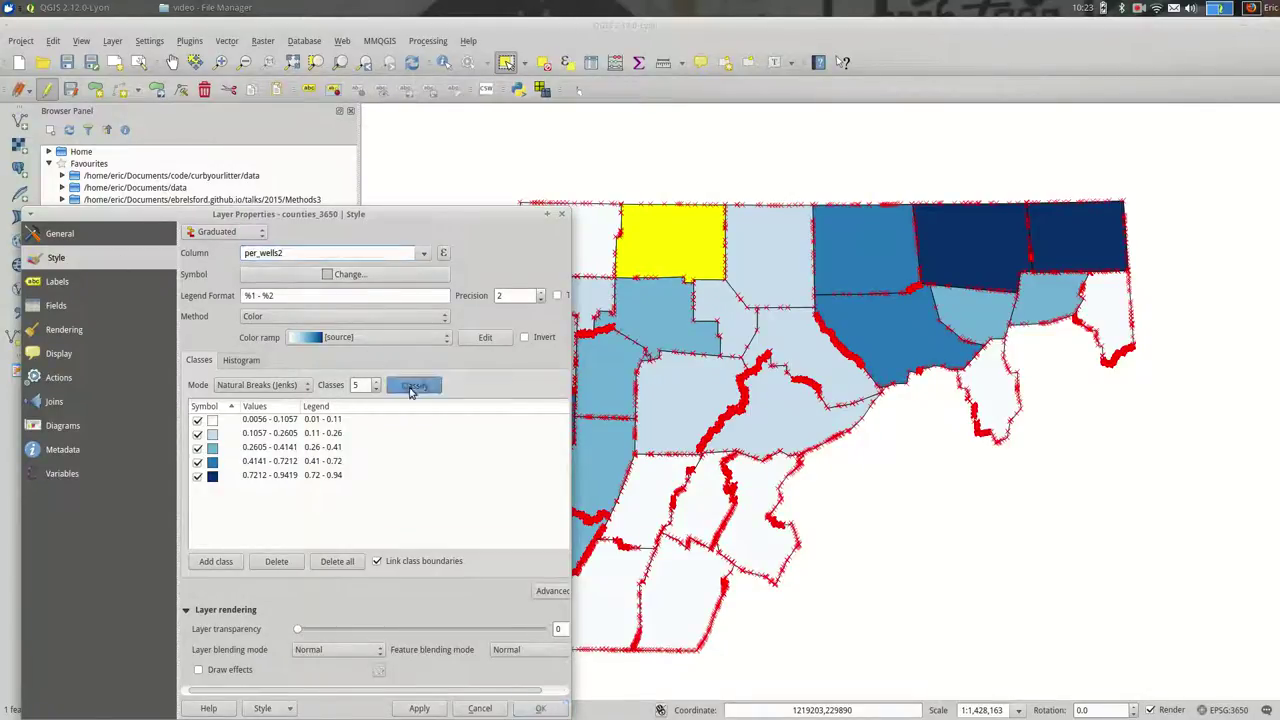
left_click(419, 707)
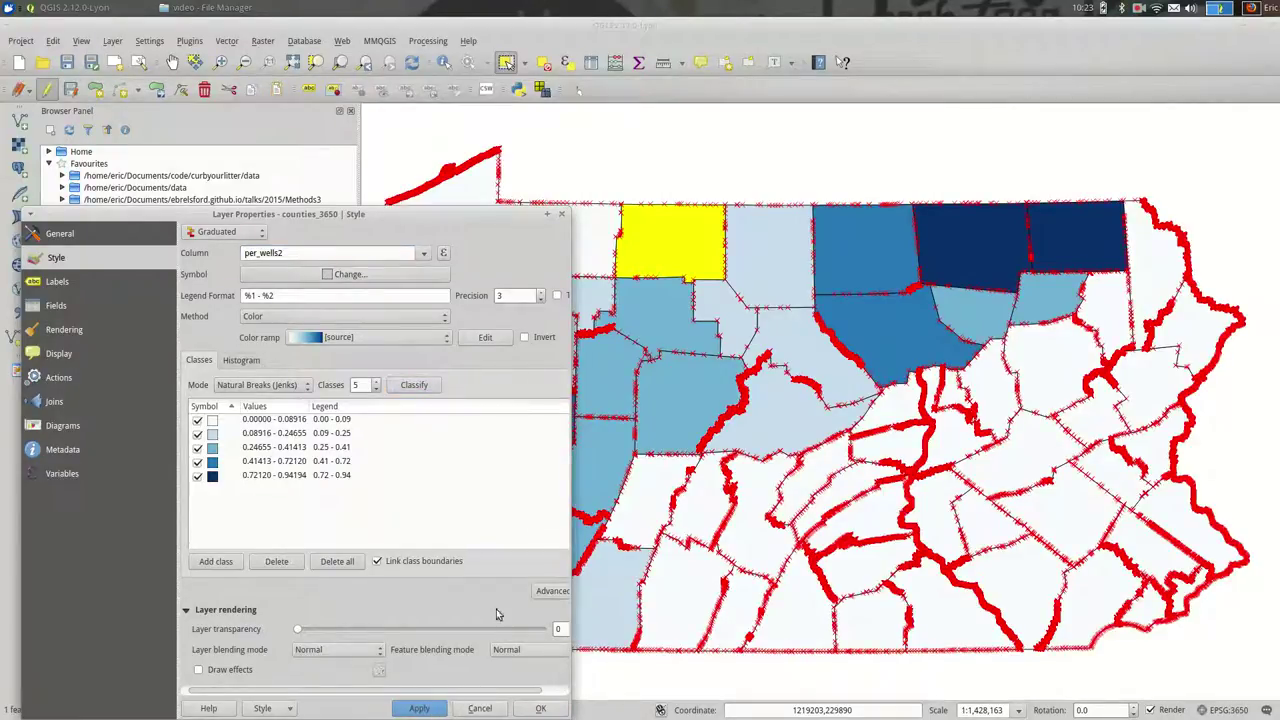
left_click(540, 708)
Step: Stop editing counties_3650, save the edits, and clear the selection
left_click(45, 89)
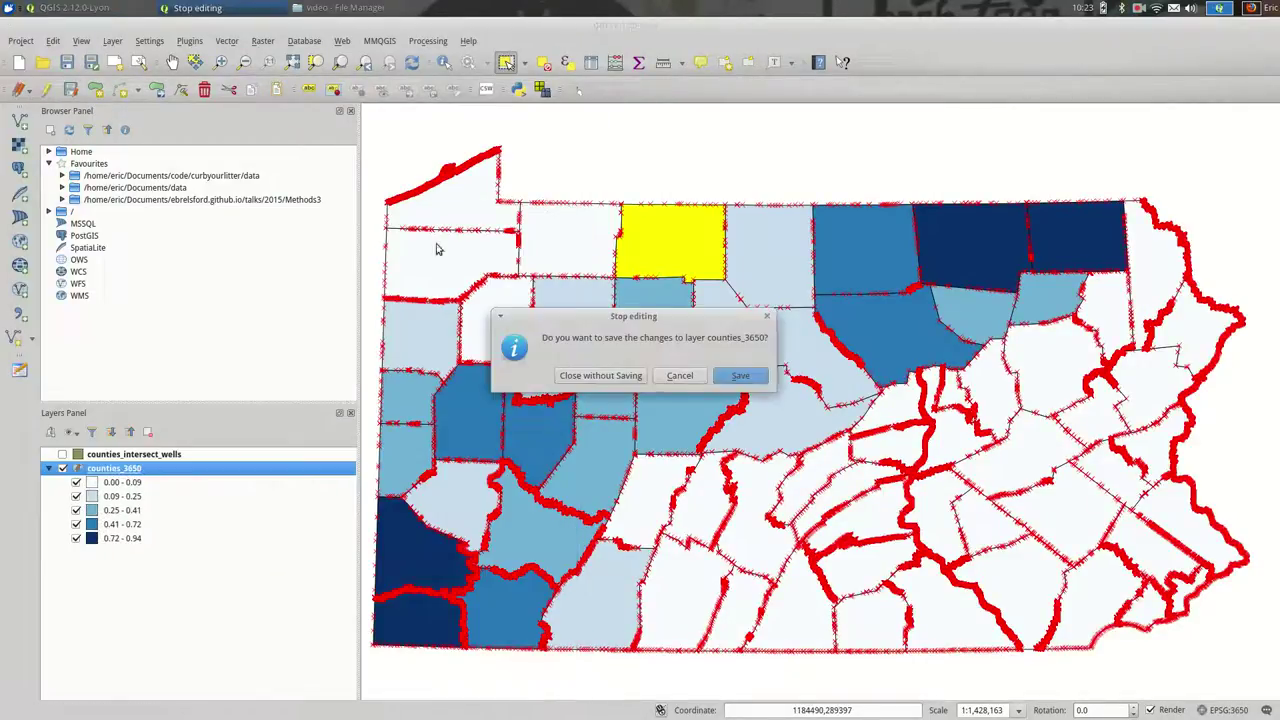
left_click(750, 377)
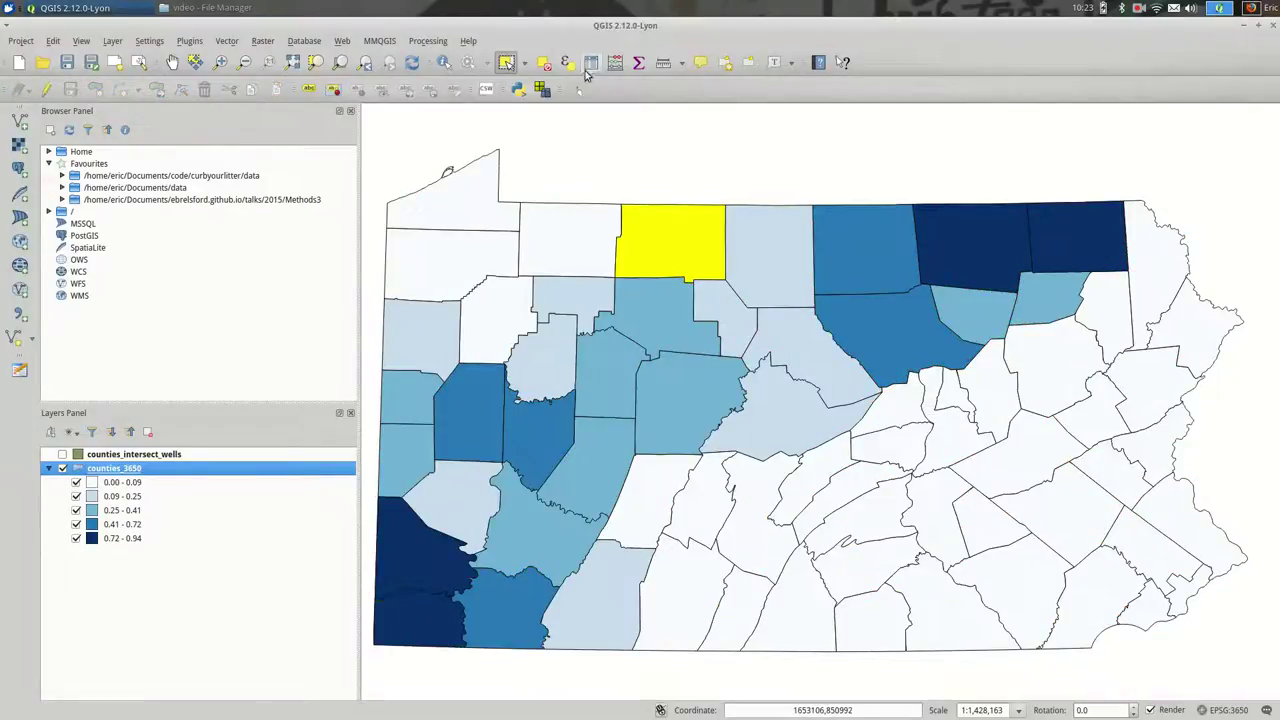
left_click(544, 62)
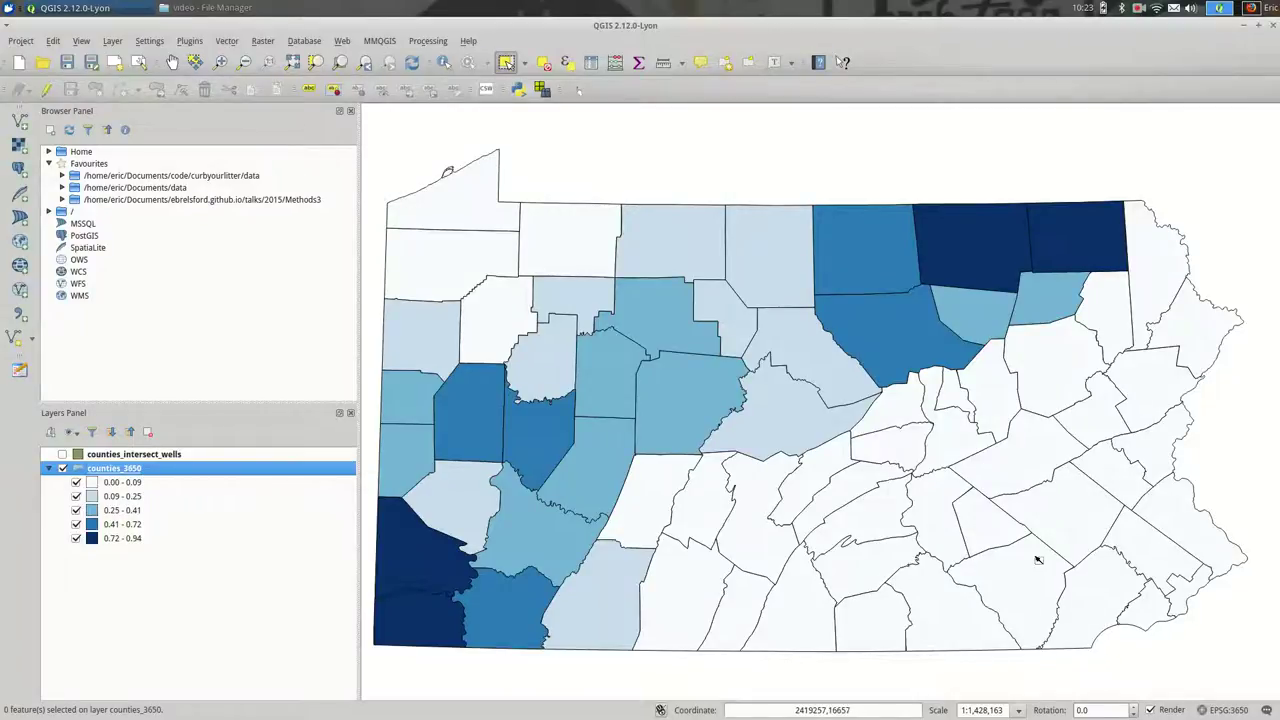
Step: Change the lowest counties_3650 class's lower bound to 0.00001 and apply it
double_click(208, 474)
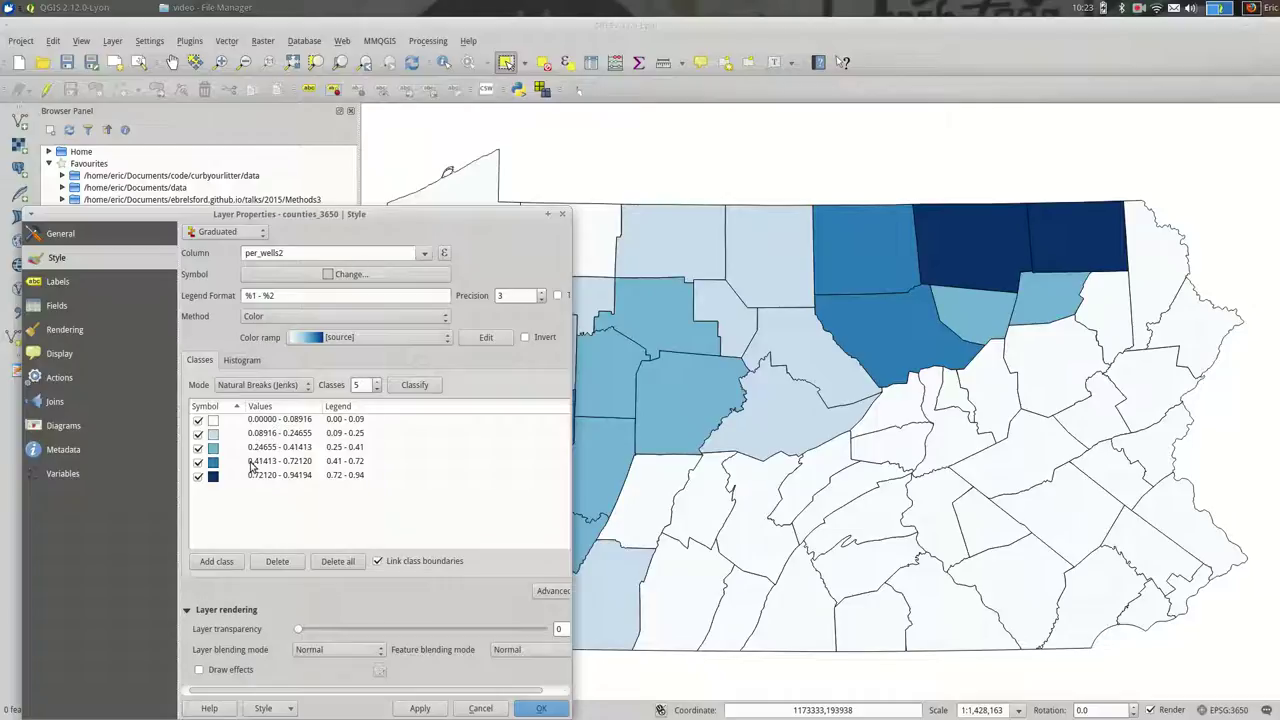
double_click(289, 420)
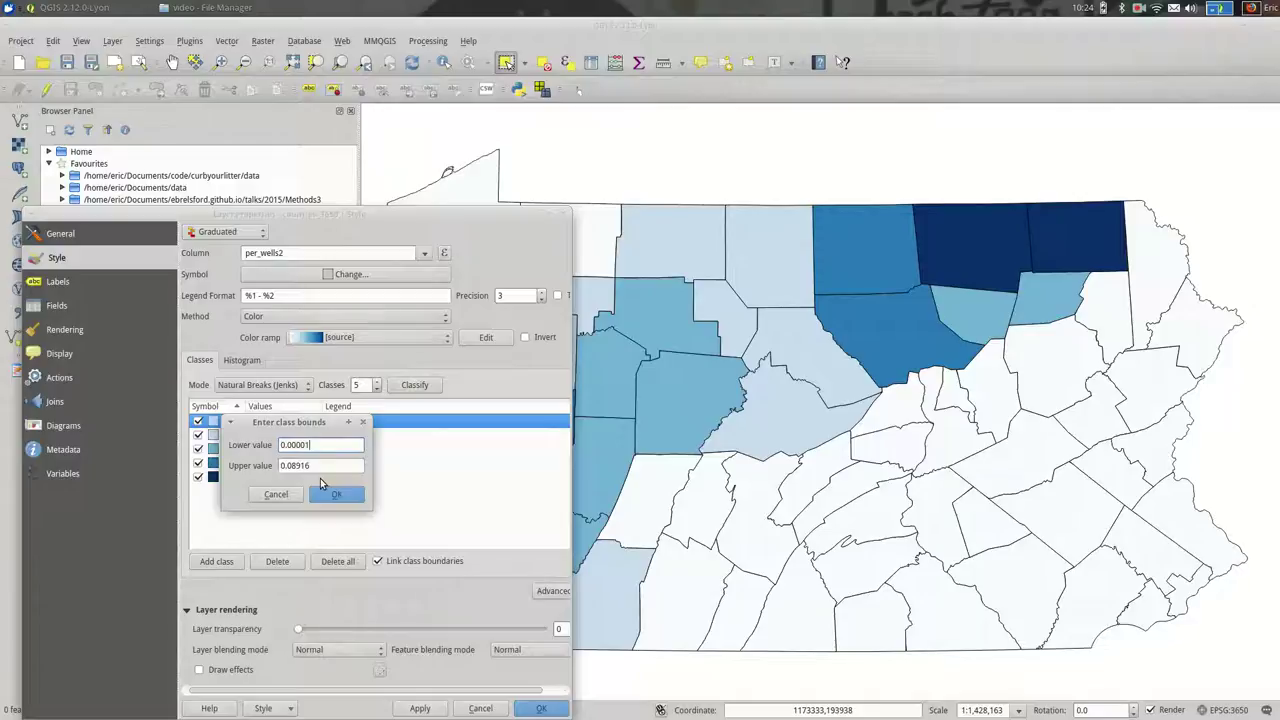
key("Return")
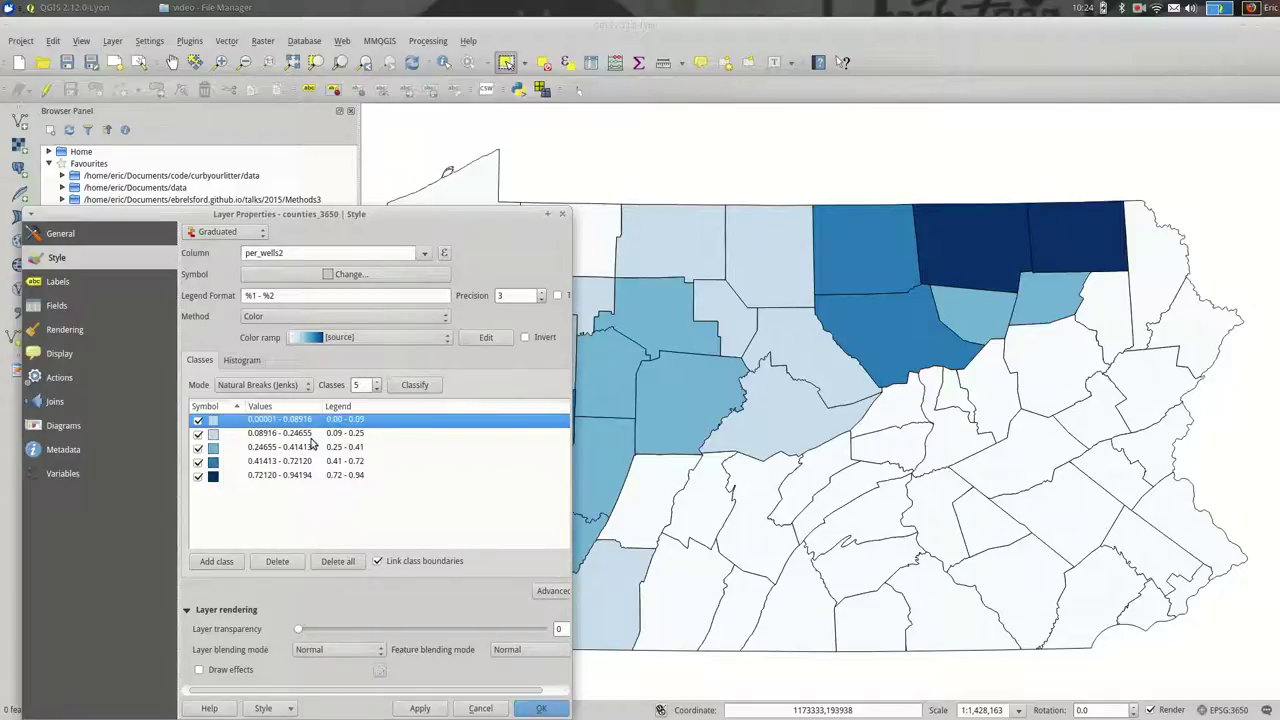
left_click(441, 707)
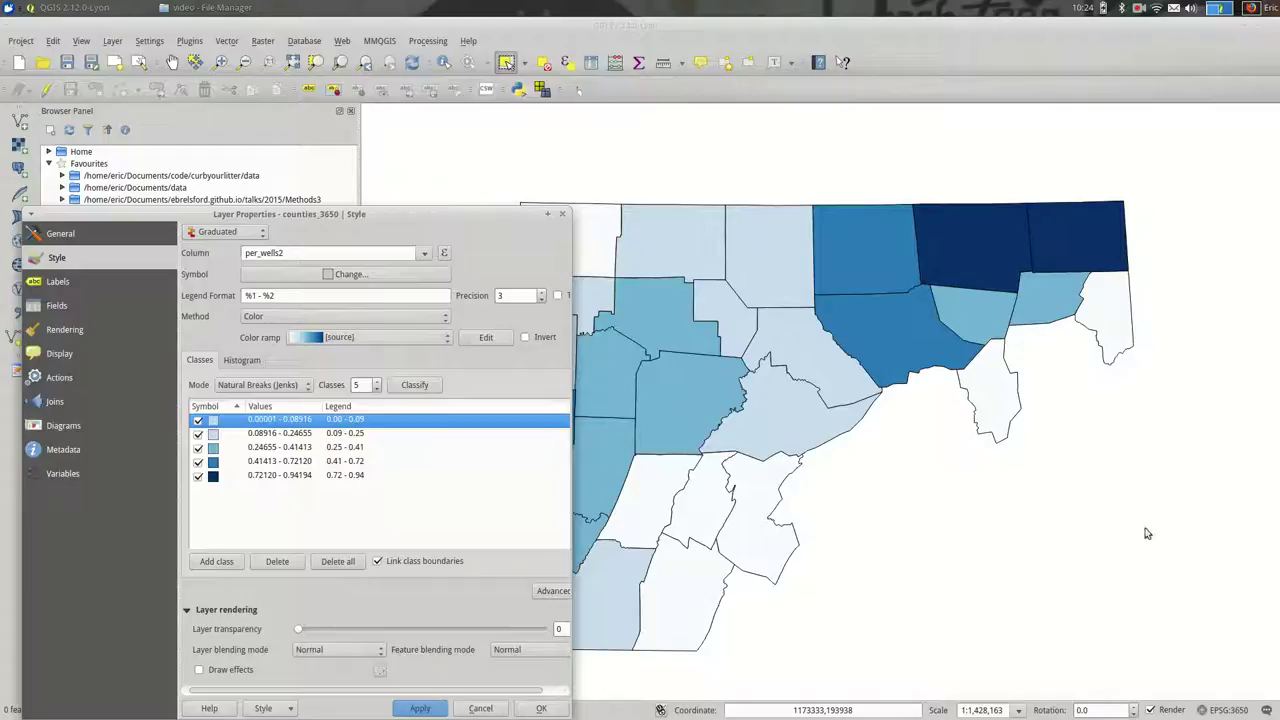
Step: Add a 0–0 class for zero-well counties with a dotted fill symbol and apply
left_click(216, 561)
double_click(212, 419)
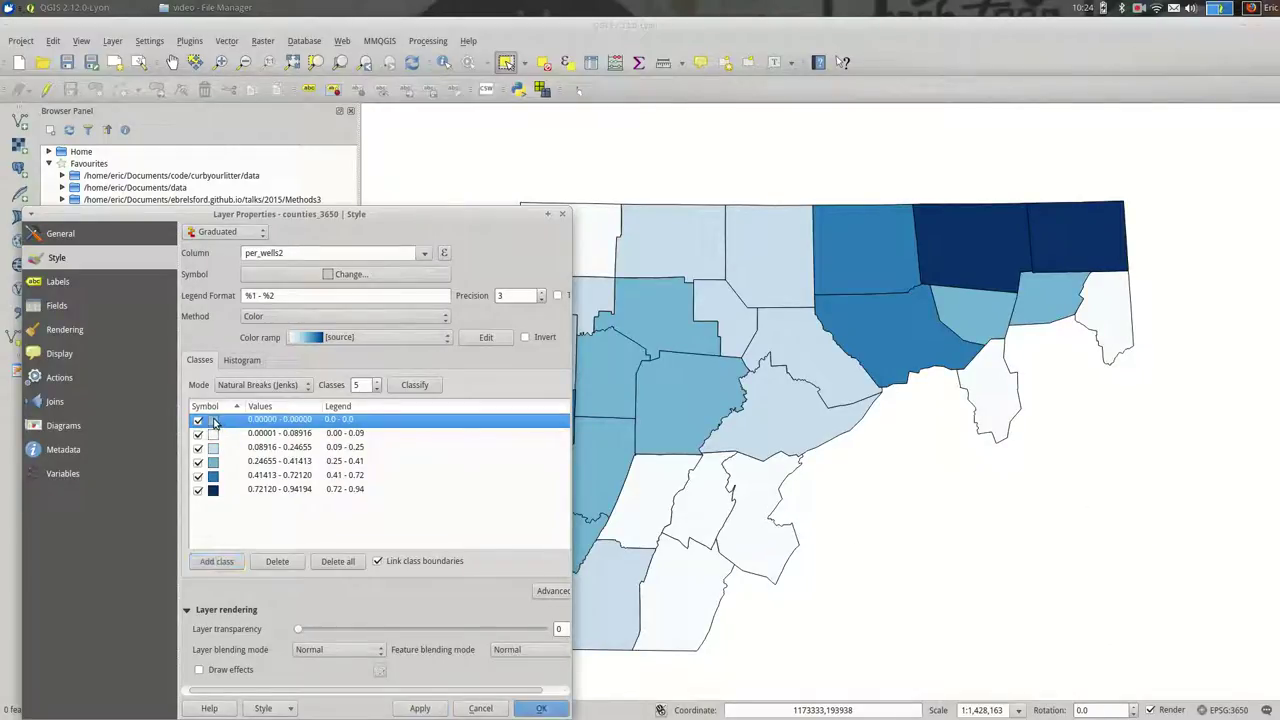
left_click(302, 138)
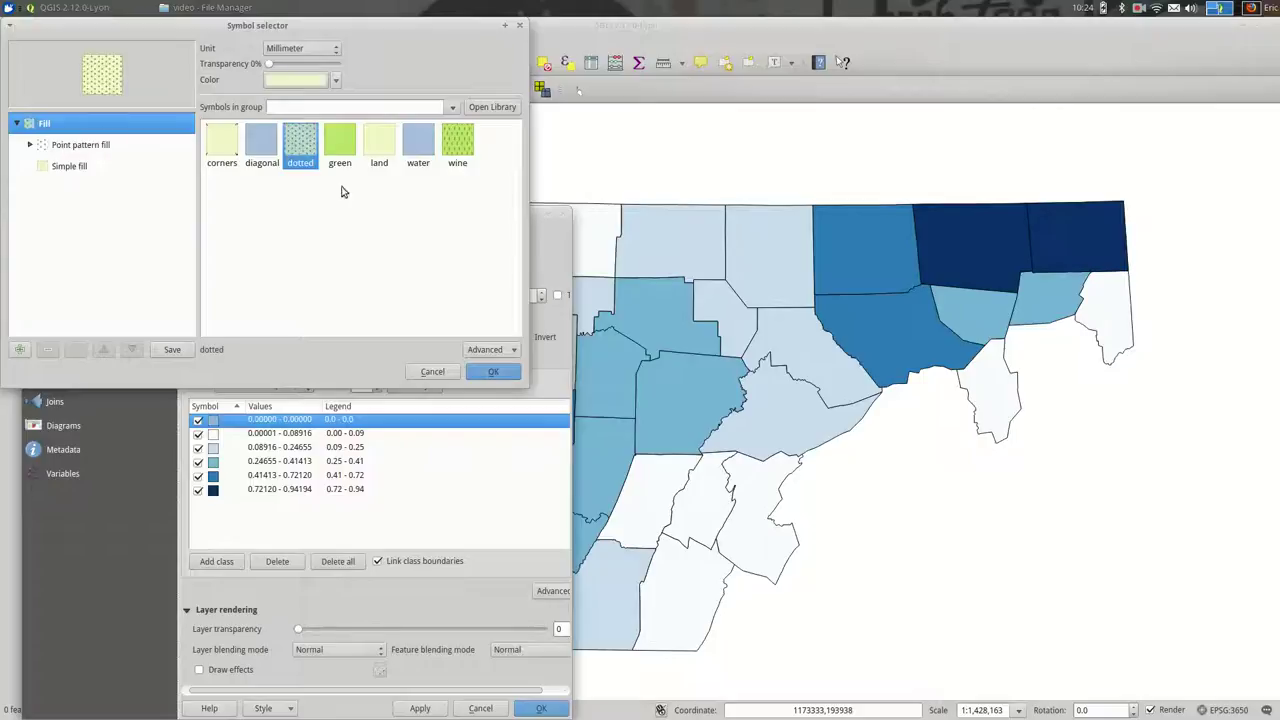
left_click(493, 371)
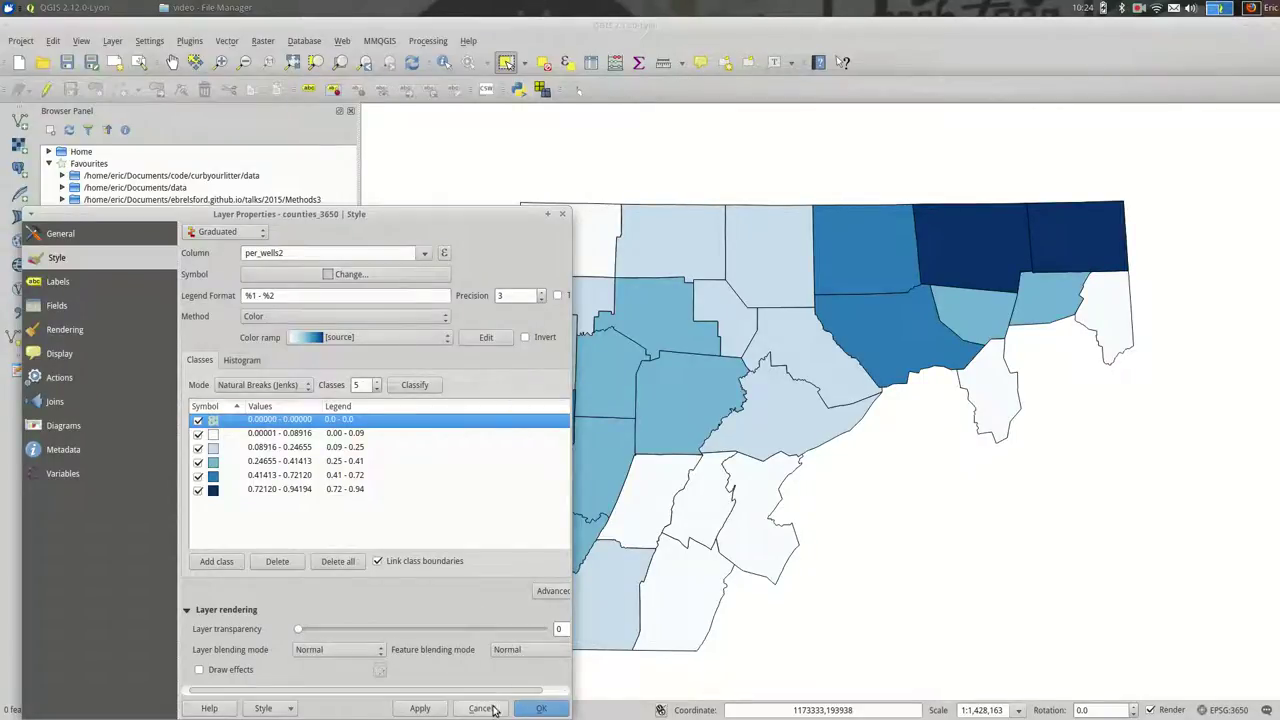
left_click(425, 708)
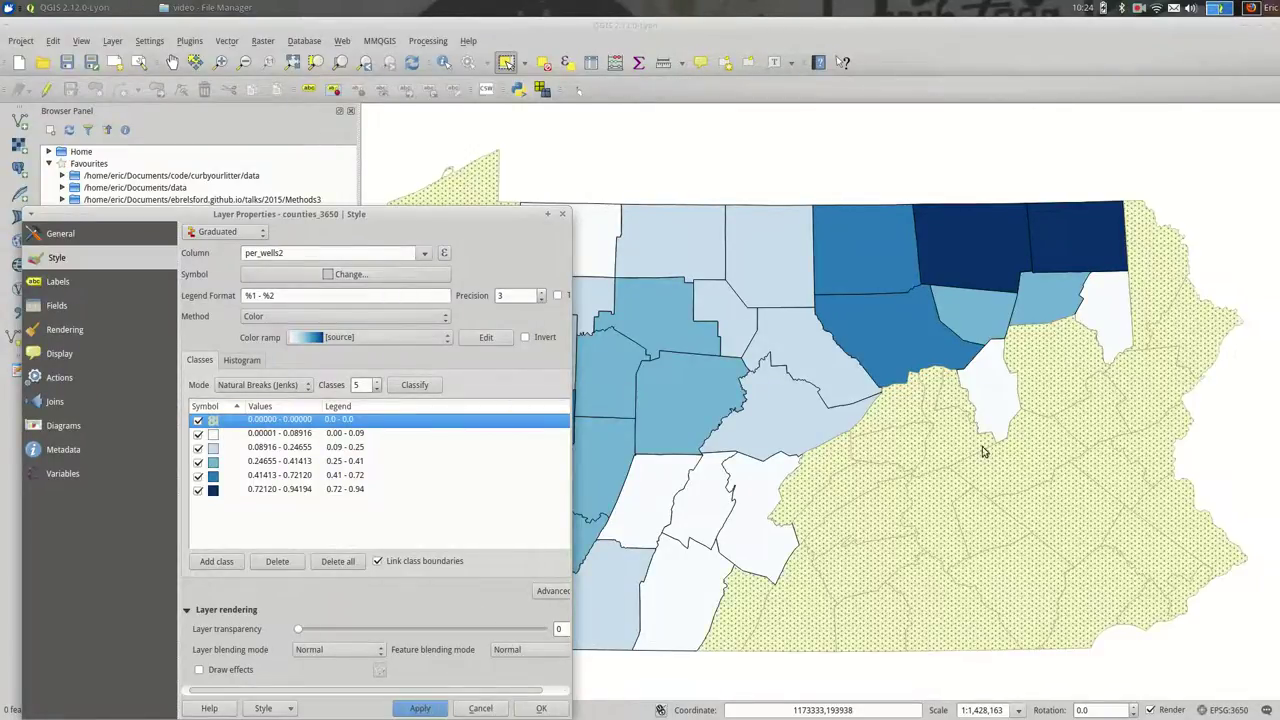
left_click(485, 709)
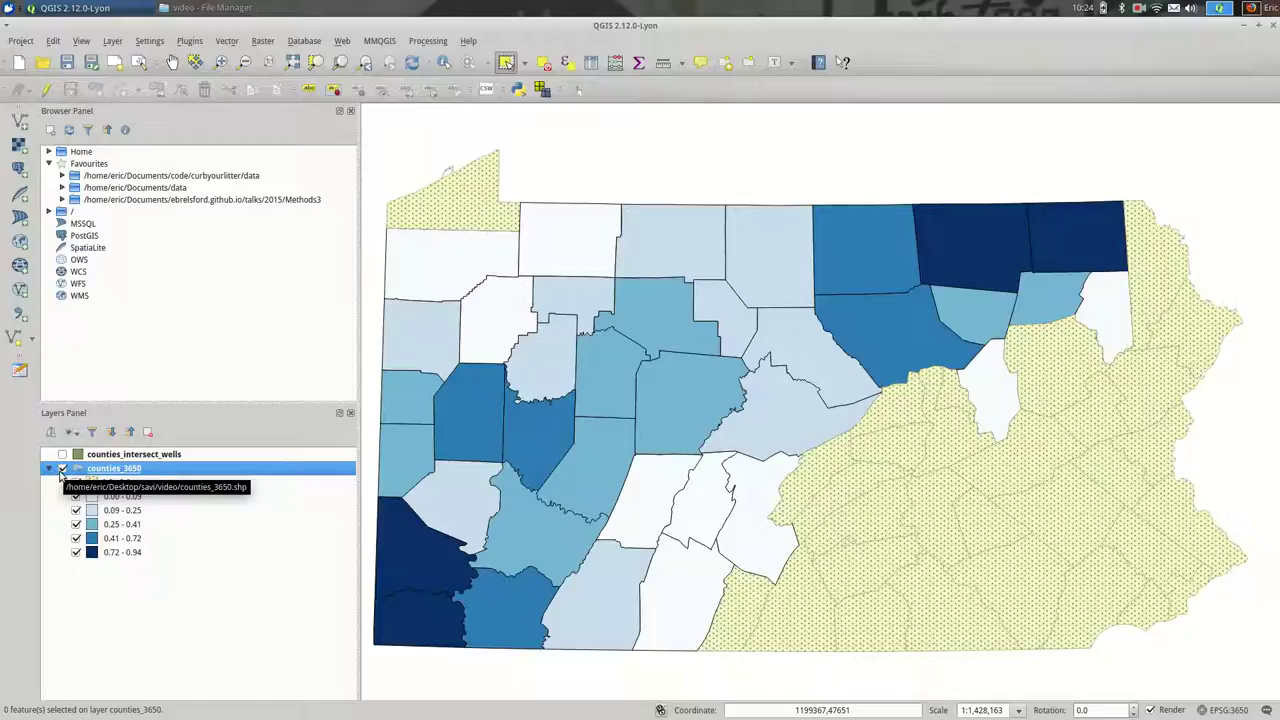
Step: Remove the counties_intersect_wells layer from the project
left_click(49, 469)
left_click(109, 455)
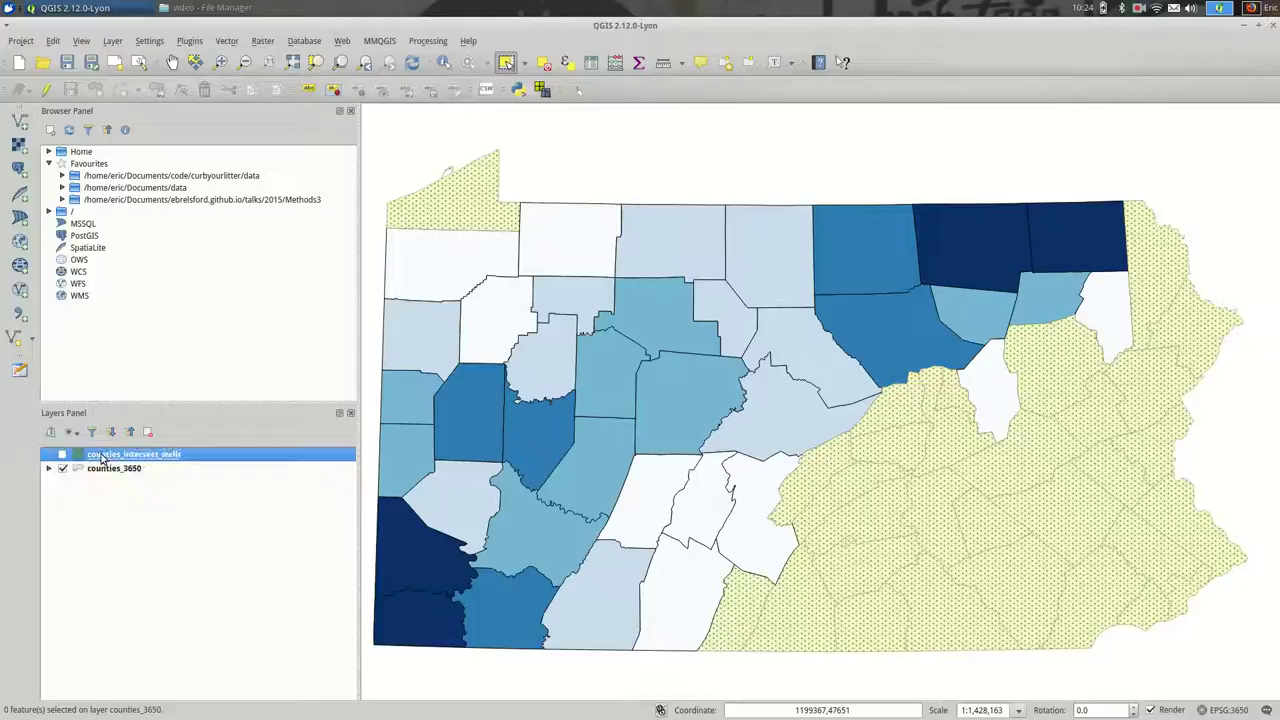
key("ctrl+d")
key("Return")
Step: Load well_3650.shp and well_buffer.shp from the file manager into the Layers panel
key("alt+Tab")
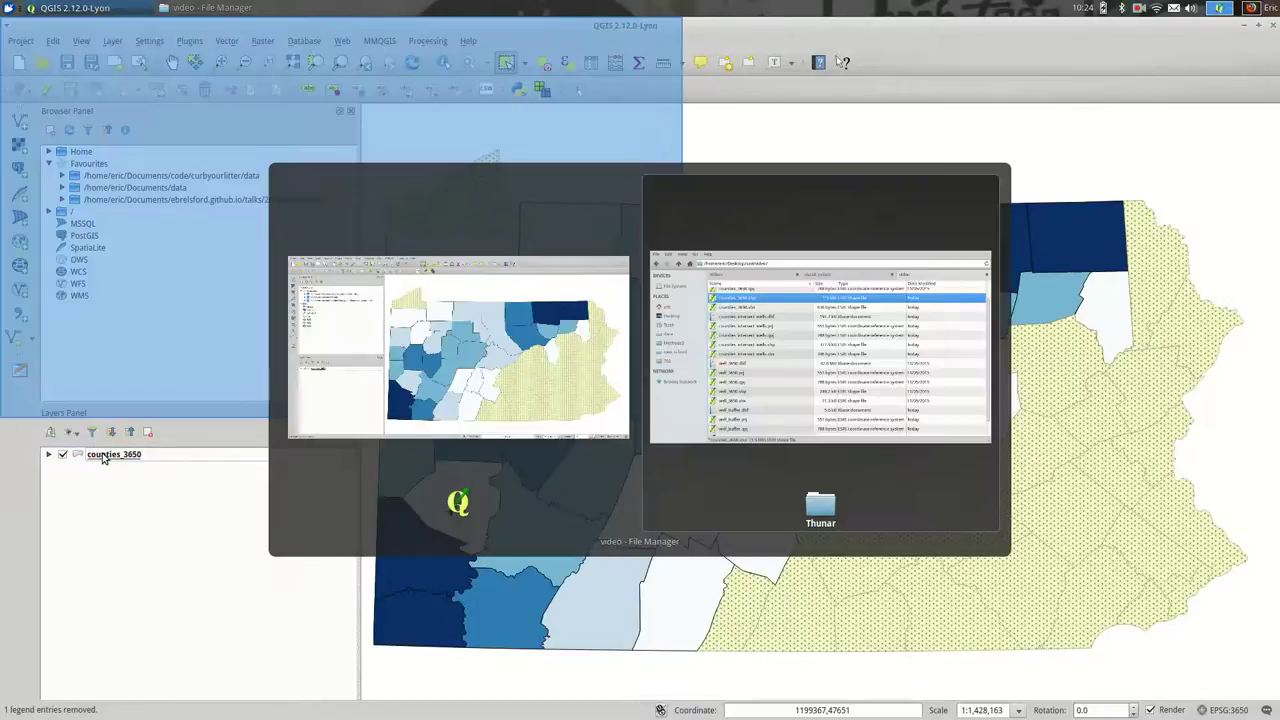
left_click(214, 319)
left_click_drag(214, 315, 160, 612)
left_click(163, 612)
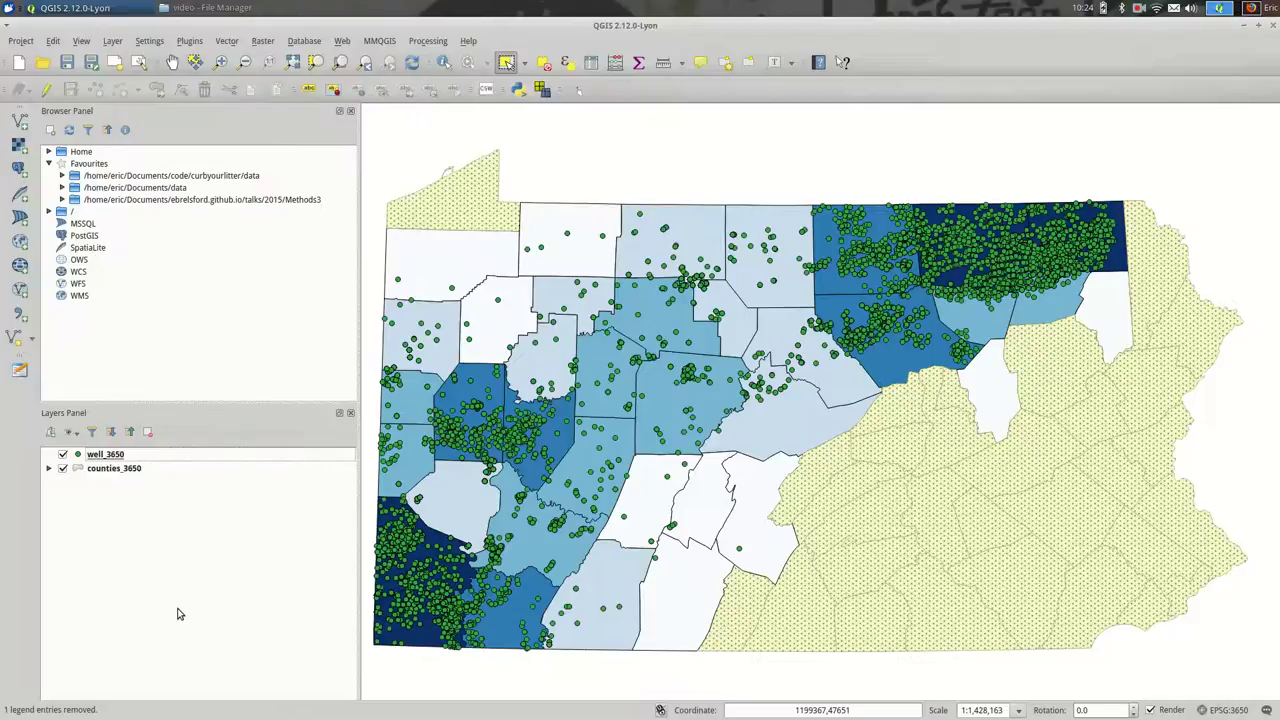
key("alt+Tab")
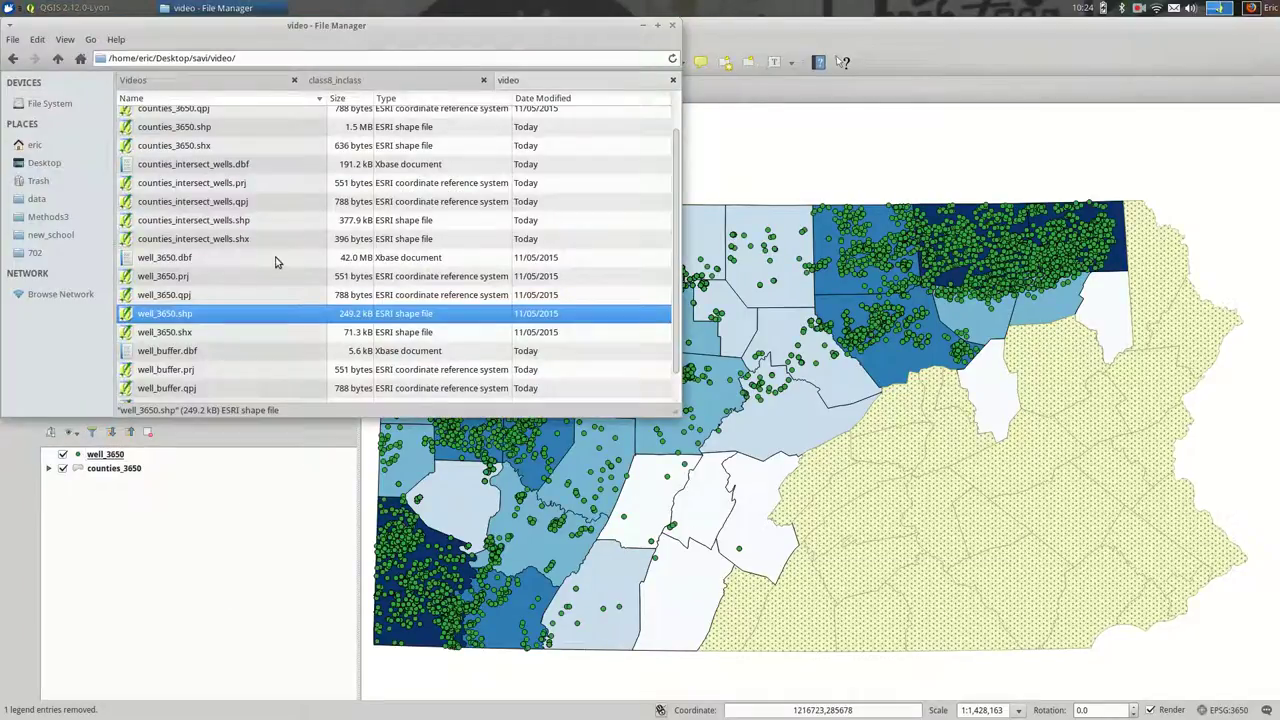
left_click(204, 370)
scroll(203, 375, "down", 1)
left_click(203, 374)
left_click_drag(203, 374, 157, 600)
left_click(155, 601)
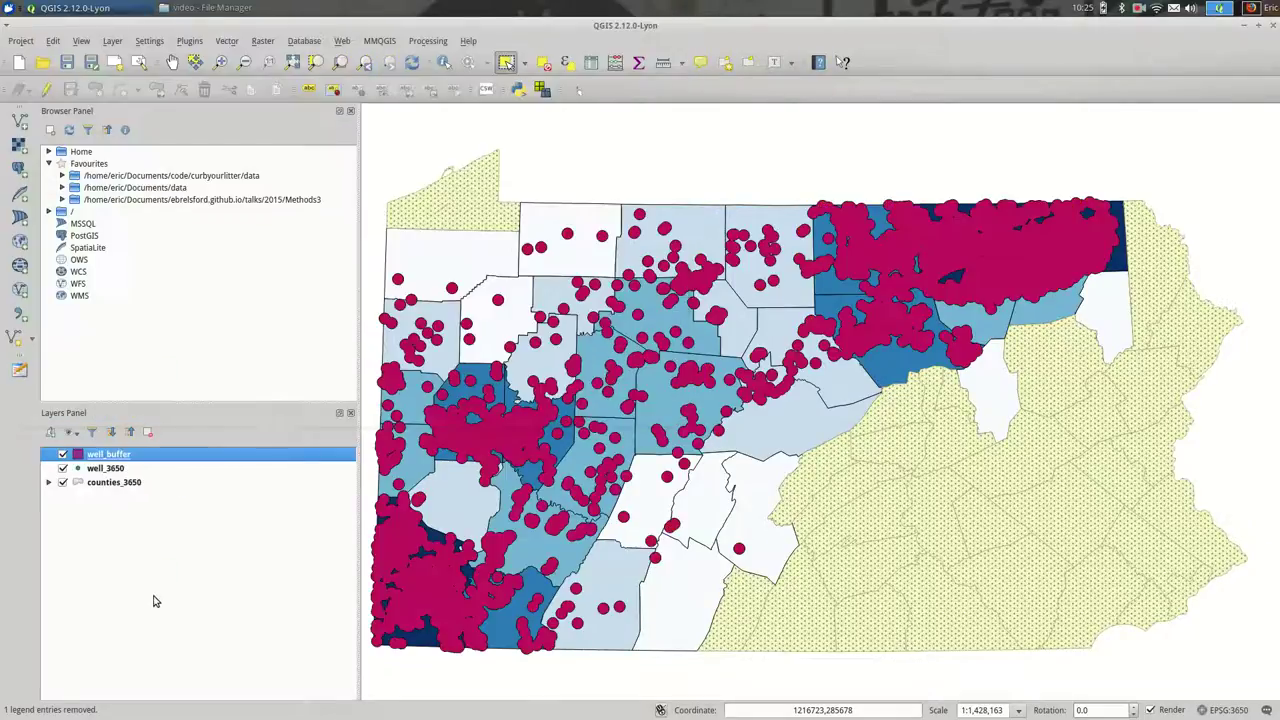
left_click(155, 601)
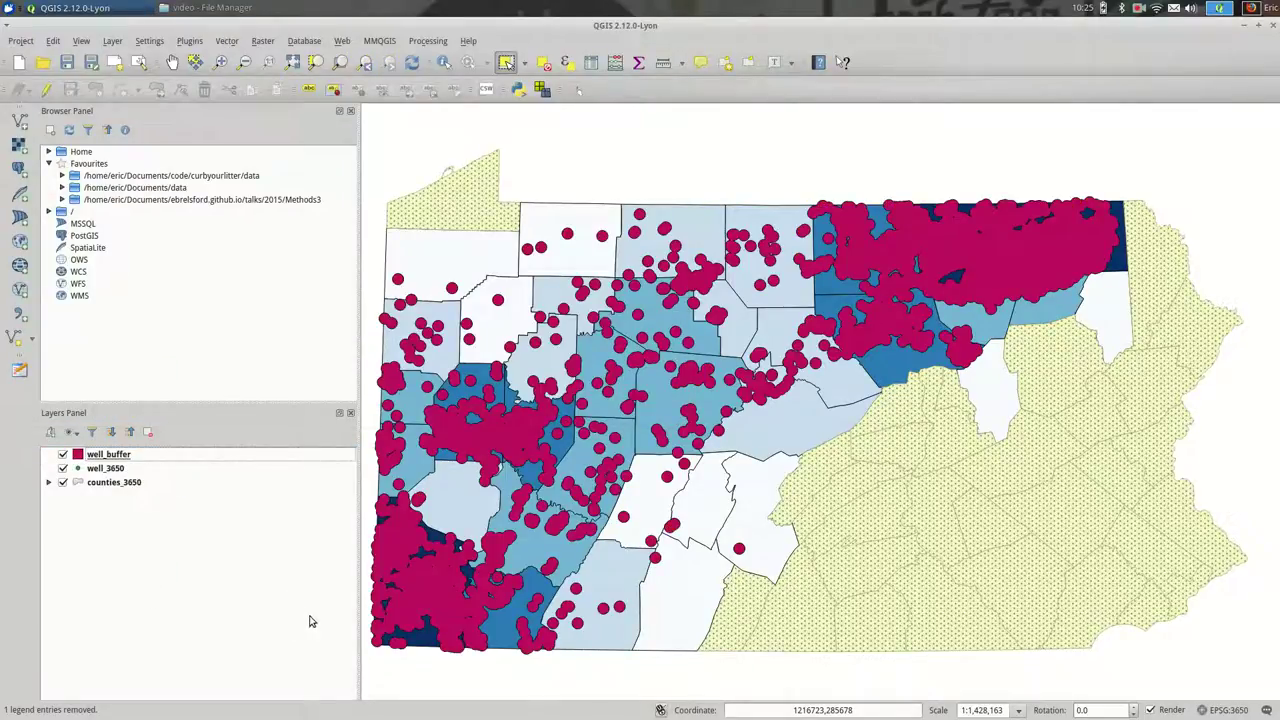
Step: Load counties_intersect_wells.shp back into the Layers panel over the choropleth
key("alt+Tab")
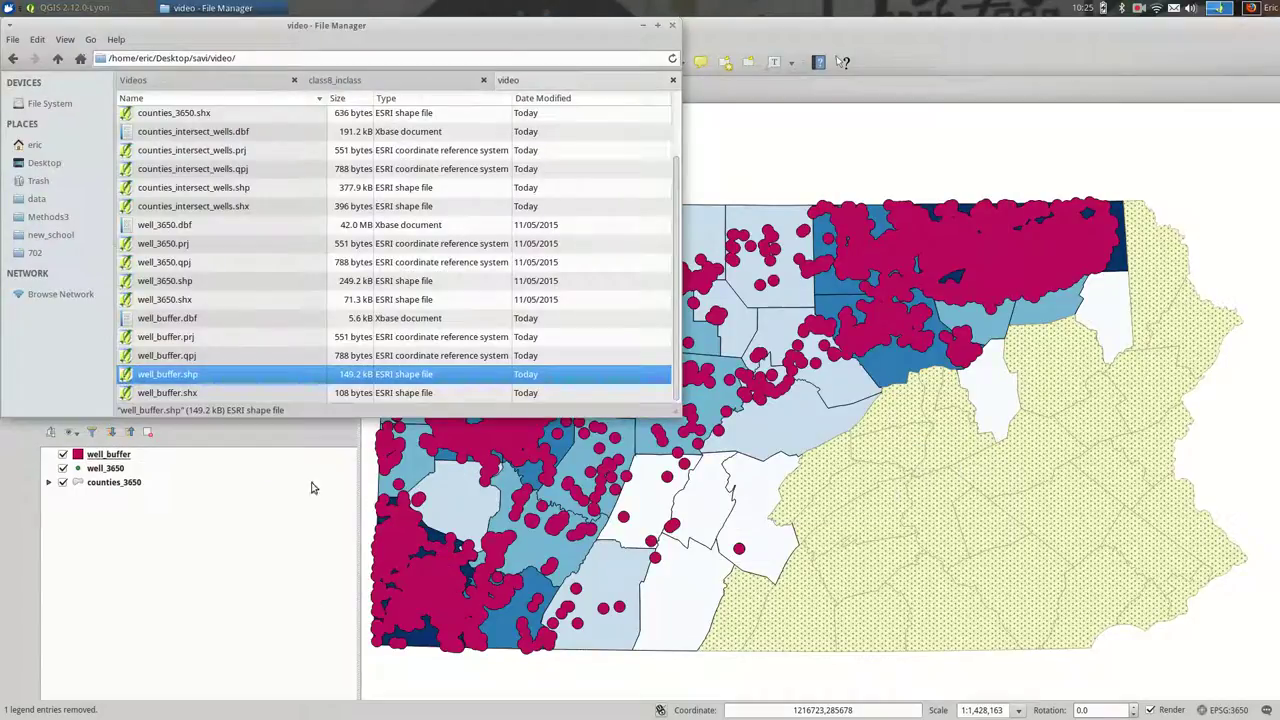
left_click(200, 190)
left_click_drag(200, 190, 182, 614)
left_click(183, 618)
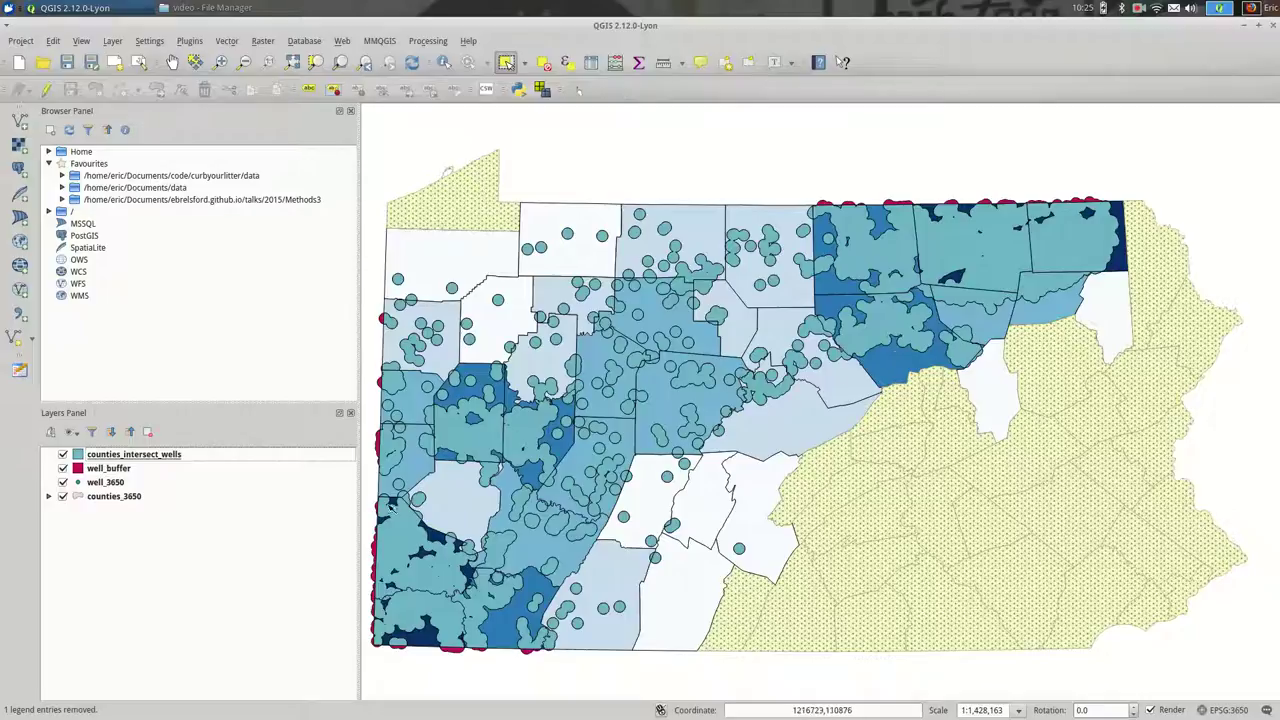
left_click(151, 456)
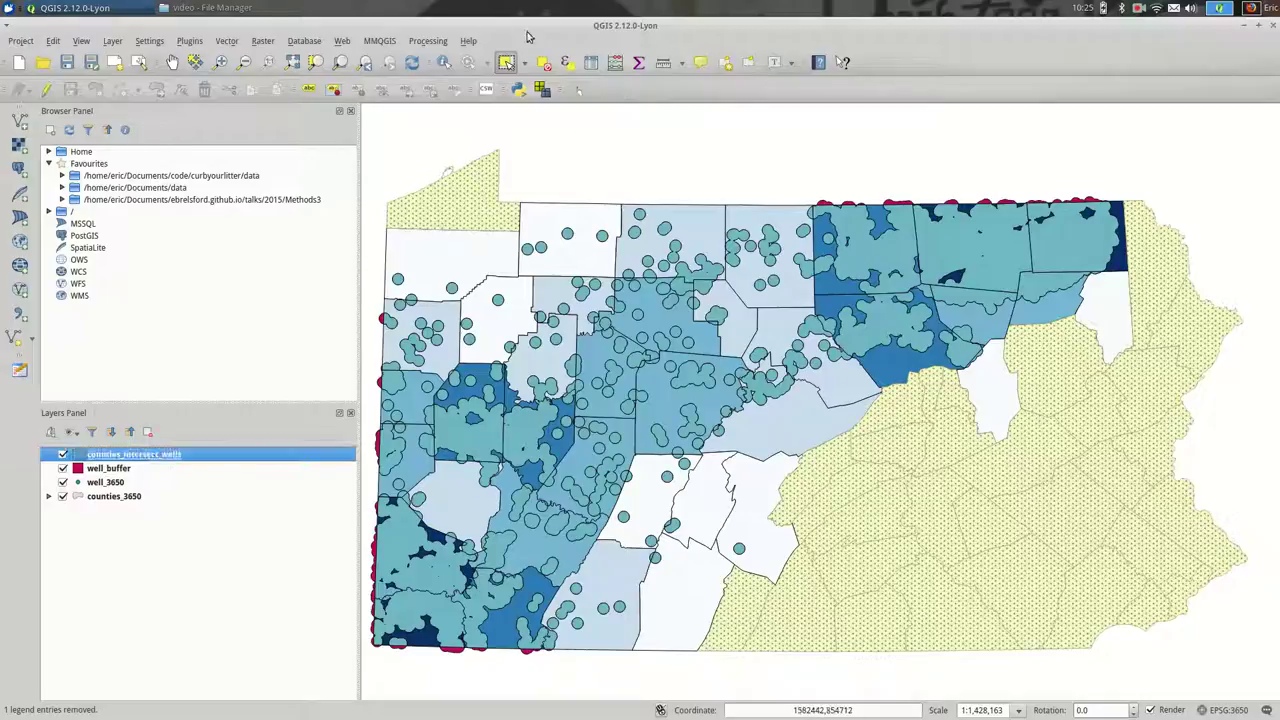
Step: Check the counties_intersect_wells attribute table, then move counties_3650 up beneath it
left_click(593, 63)
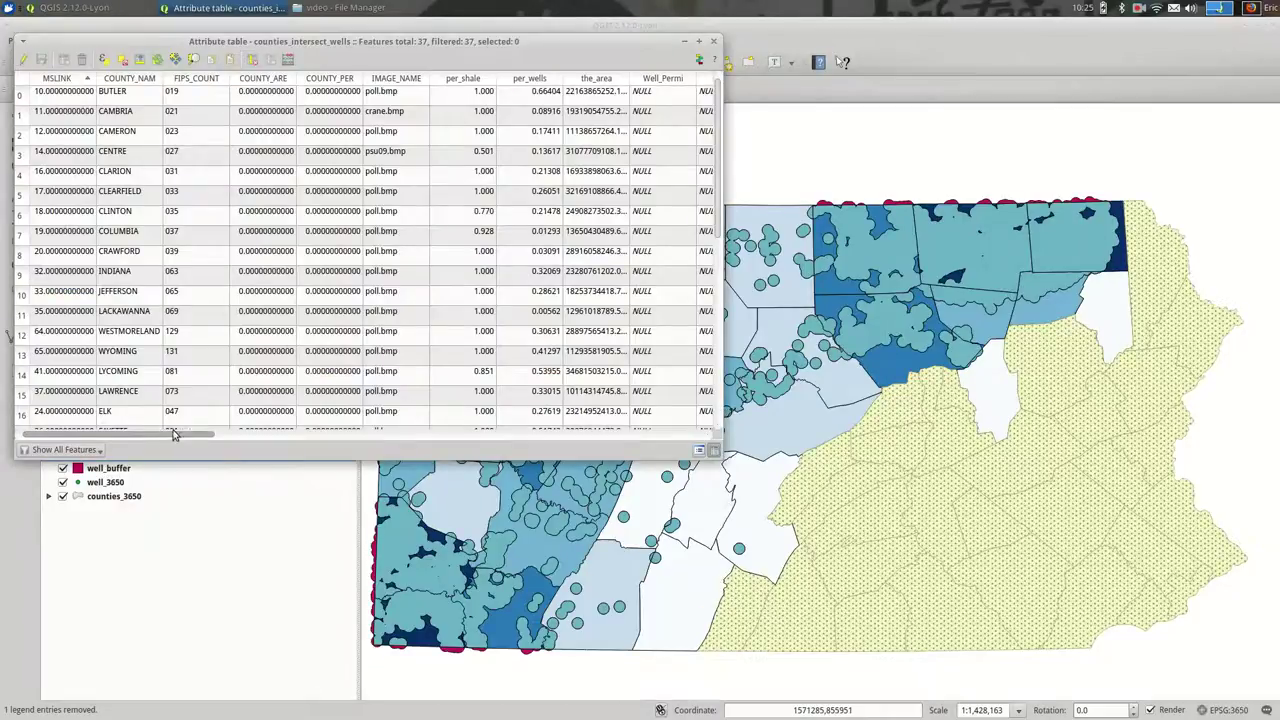
left_click_drag(165, 434, 714, 330)
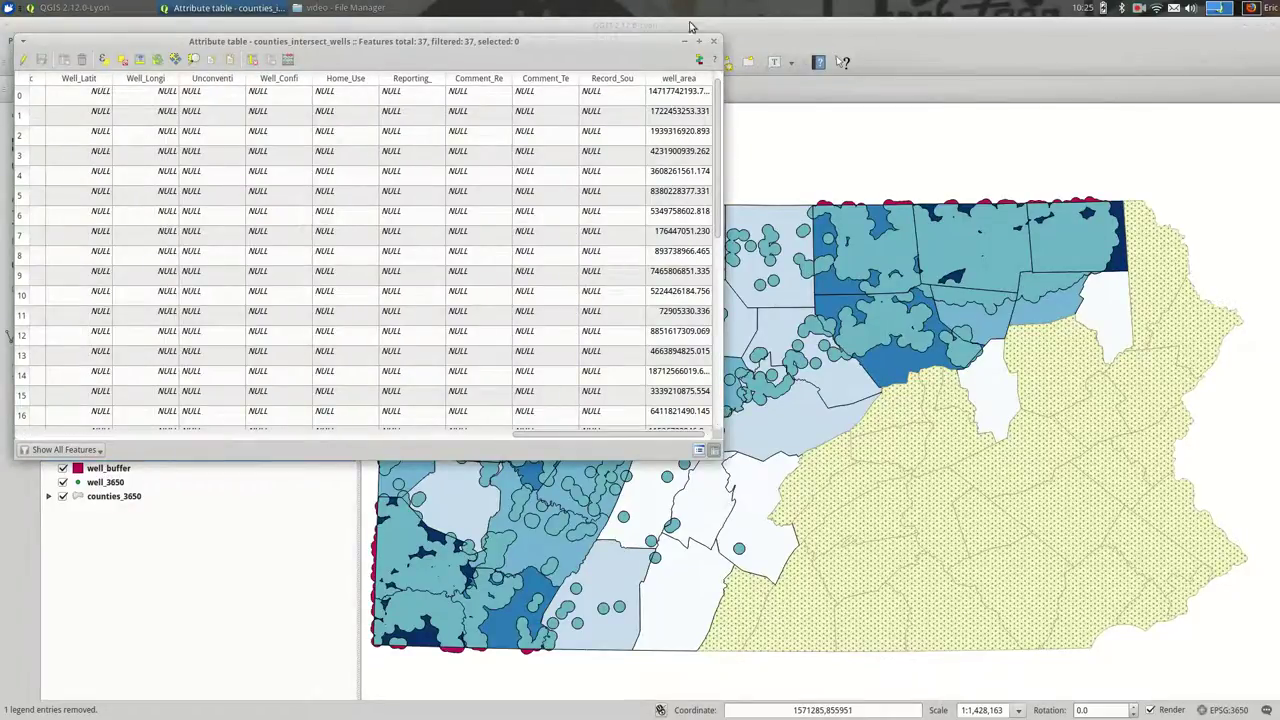
key("Escape")
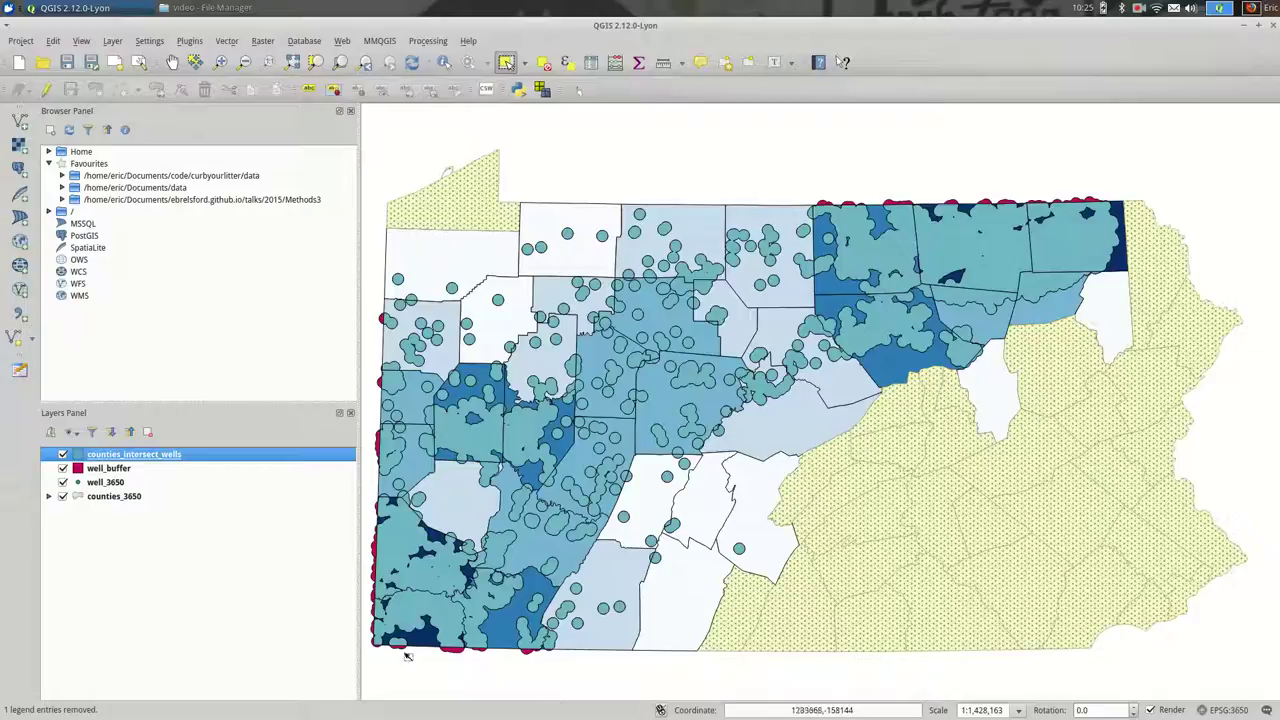
left_click_drag(90, 496, 66, 470)
Step: Hide the well_buffer, well_3650 and counties_intersect_wells layers
left_click(63, 482)
left_click(62, 497)
left_click(63, 454)
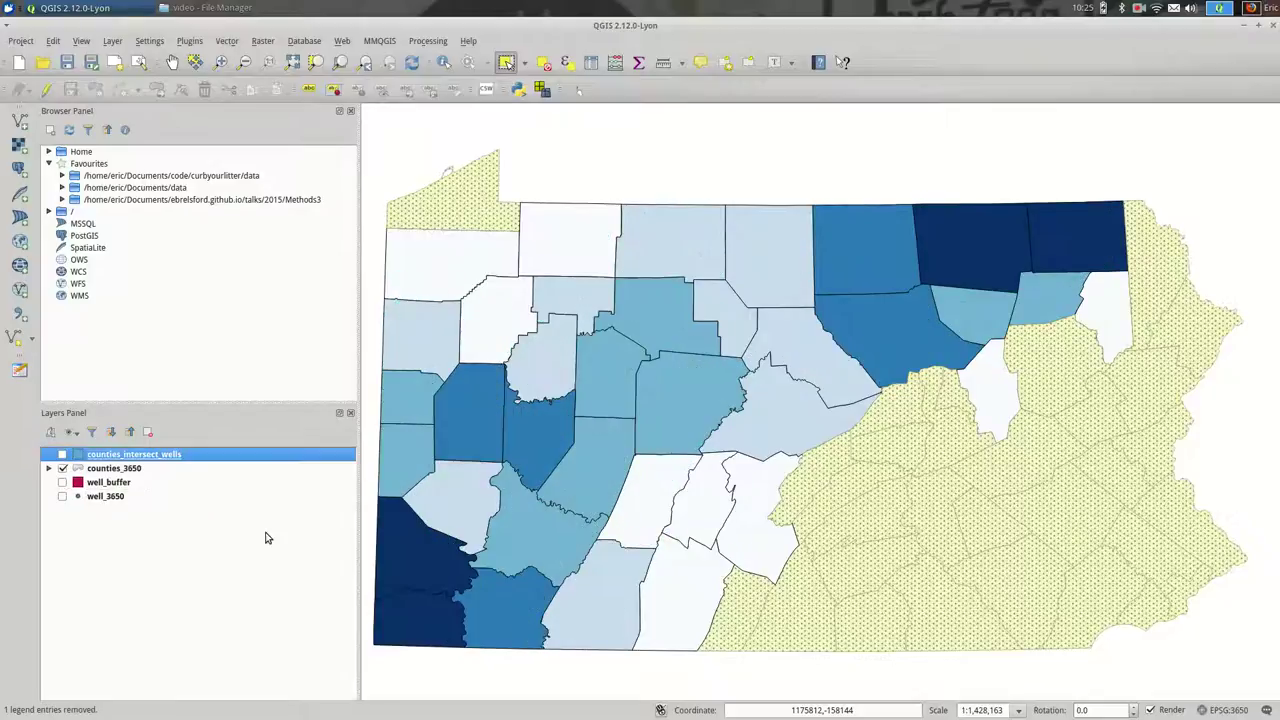